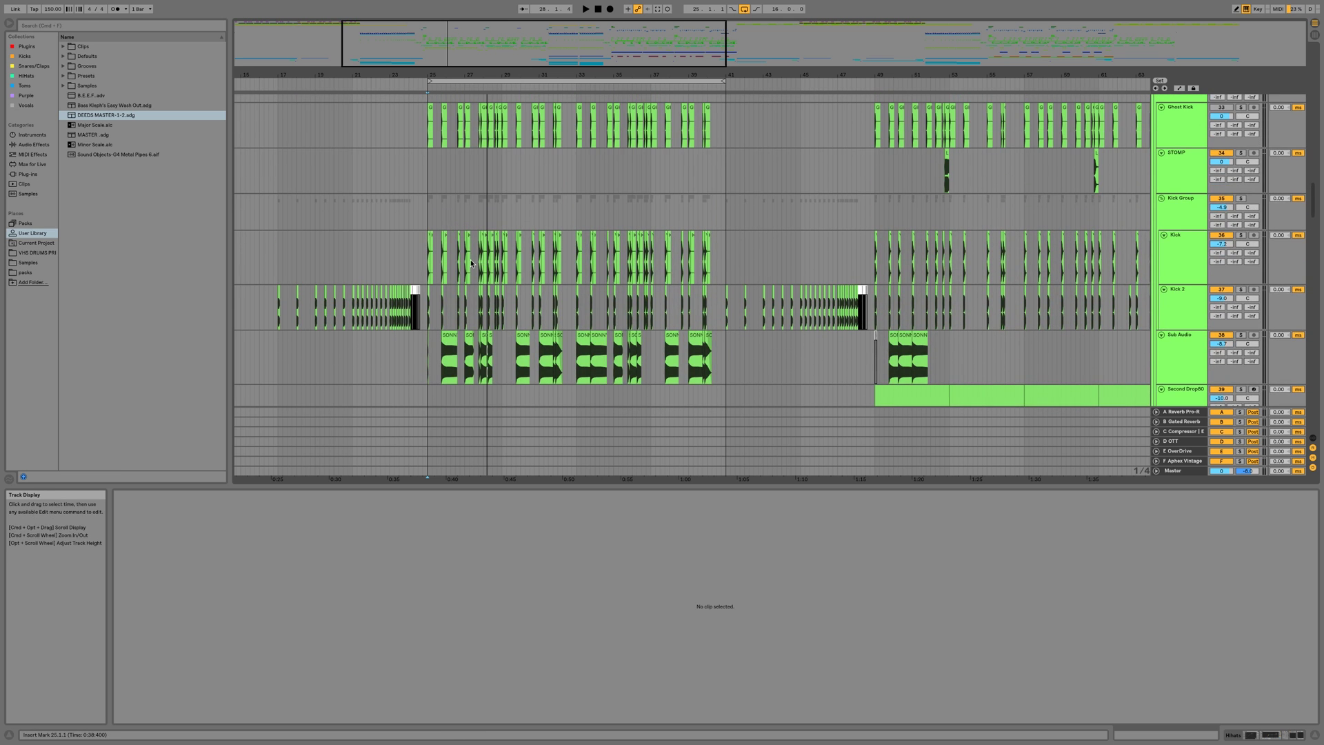
pyautogui.scroll(4, 469, 227)
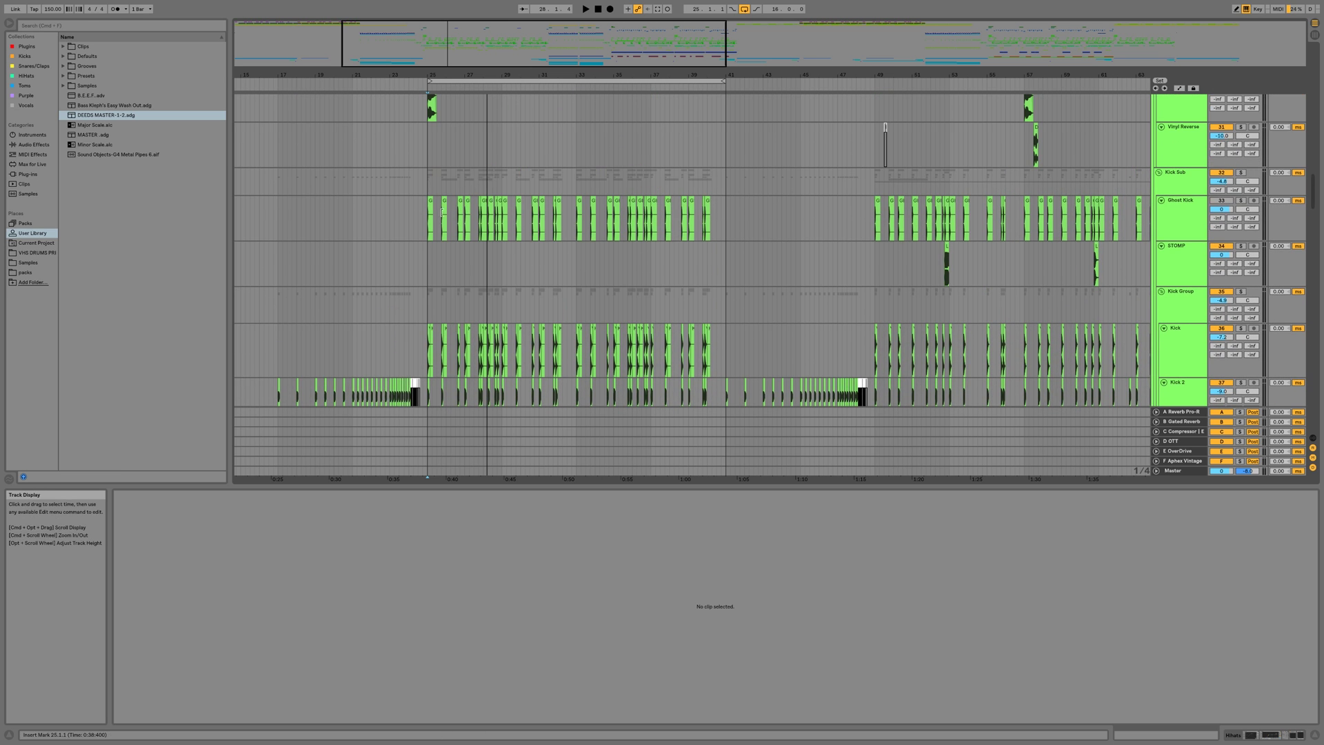
# - Select the Kick Group track, list the installed plug-ins, stop playback, and view its Neutron device chain
pyautogui.scroll(-3, 656, 250)
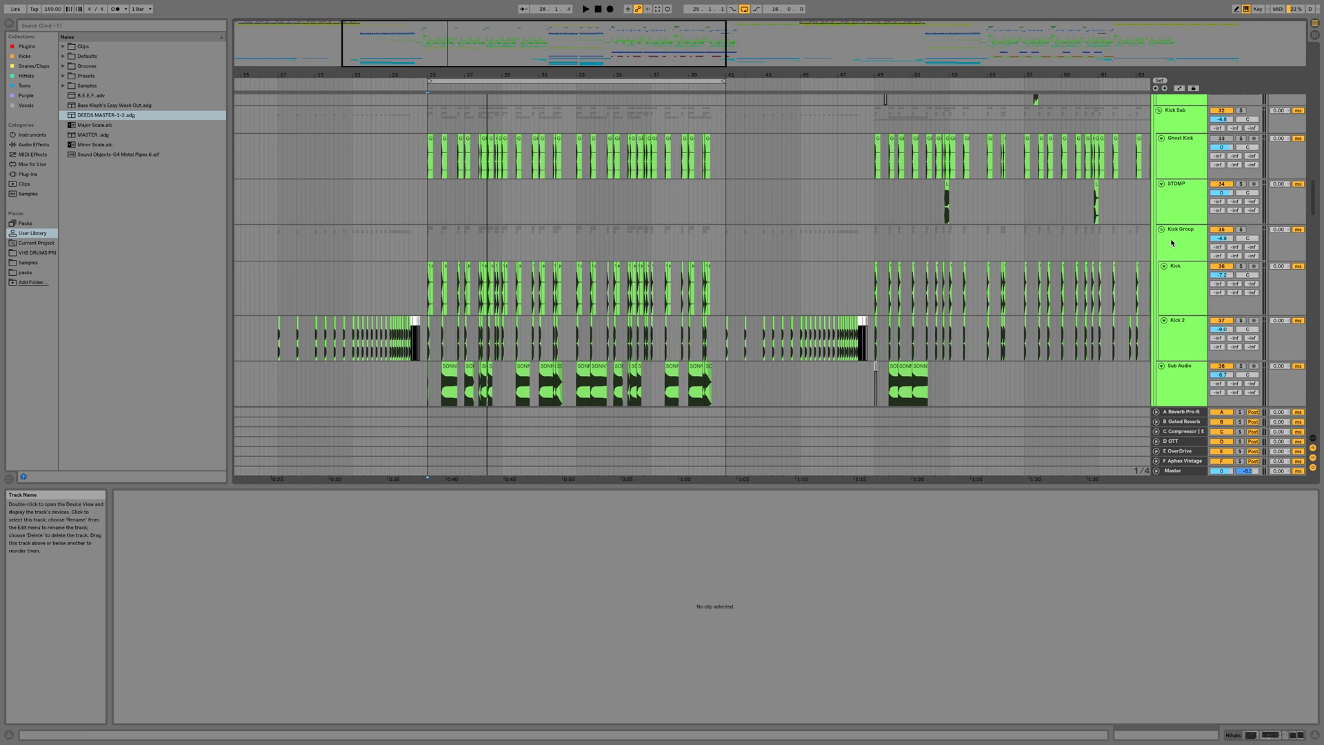
pyautogui.click(1193, 241)
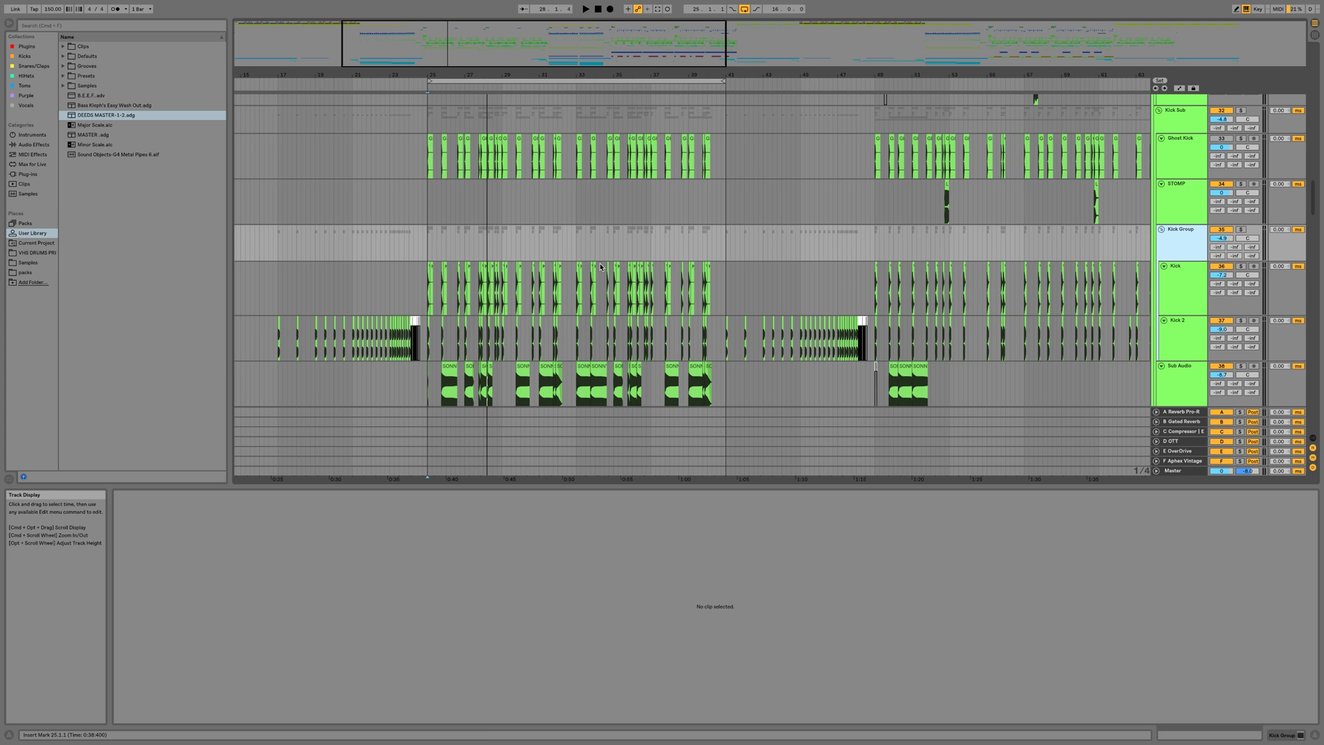
pyautogui.click(24, 183)
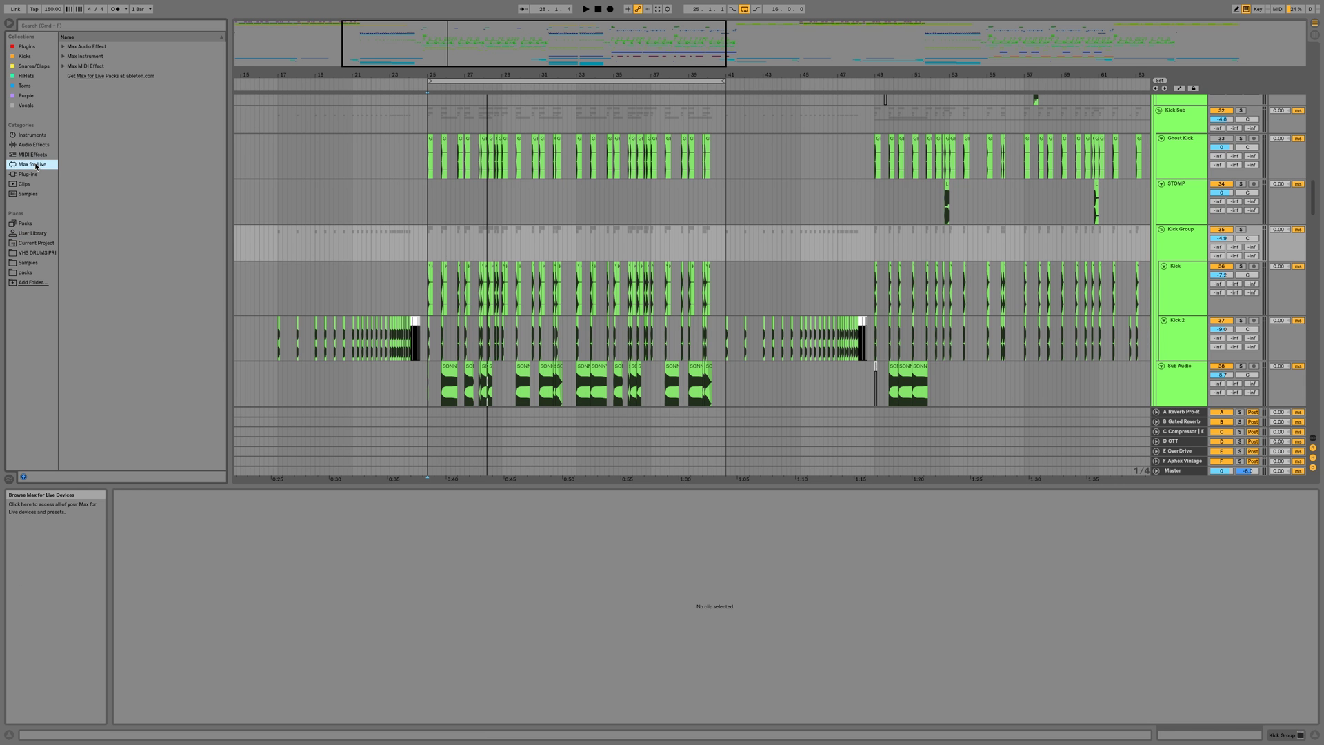
pyautogui.click(28, 173)
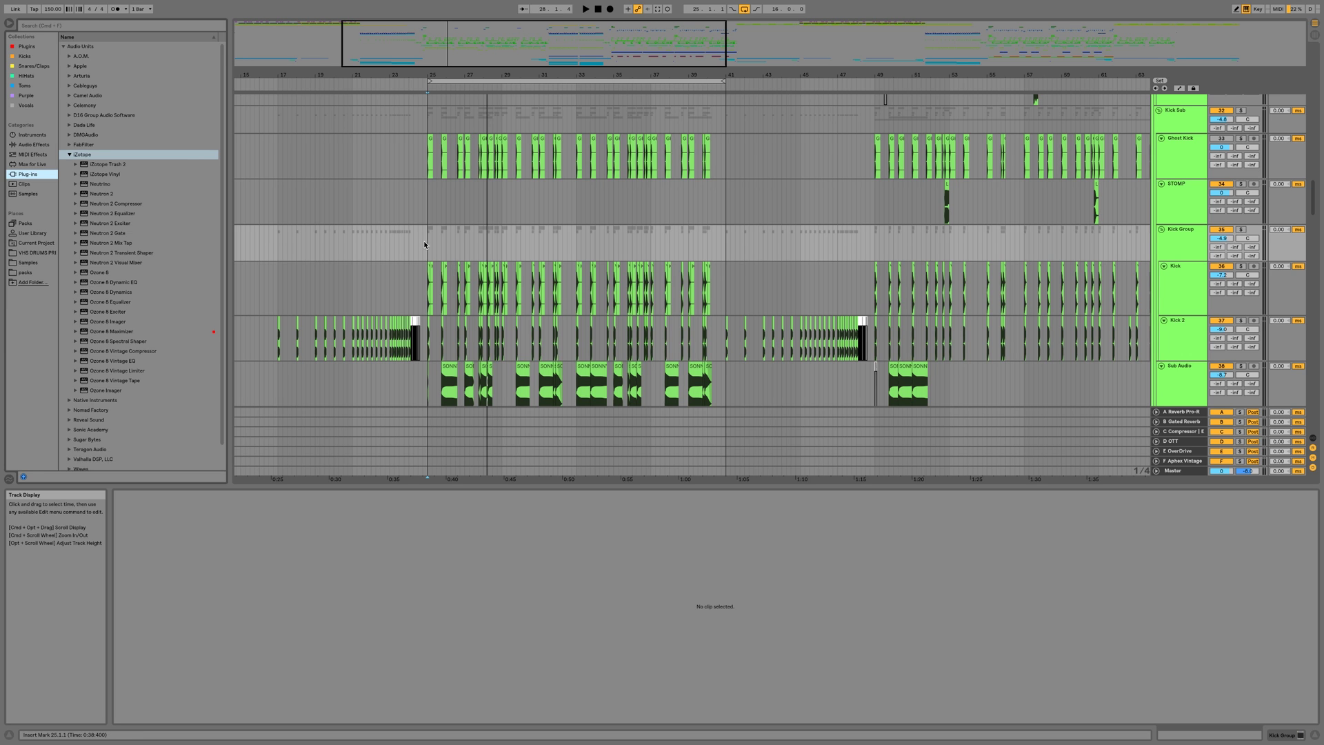
pyautogui.press('space')
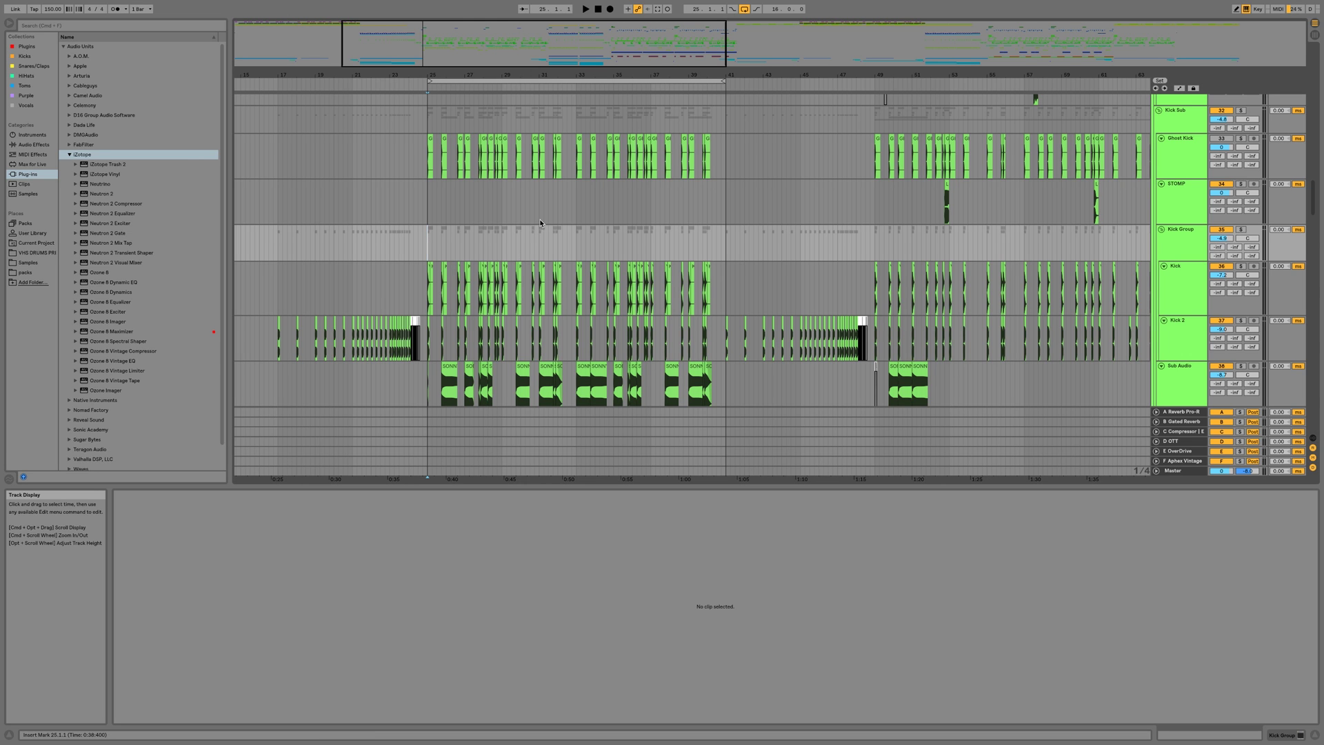
pyautogui.scroll(-3, 569, 258)
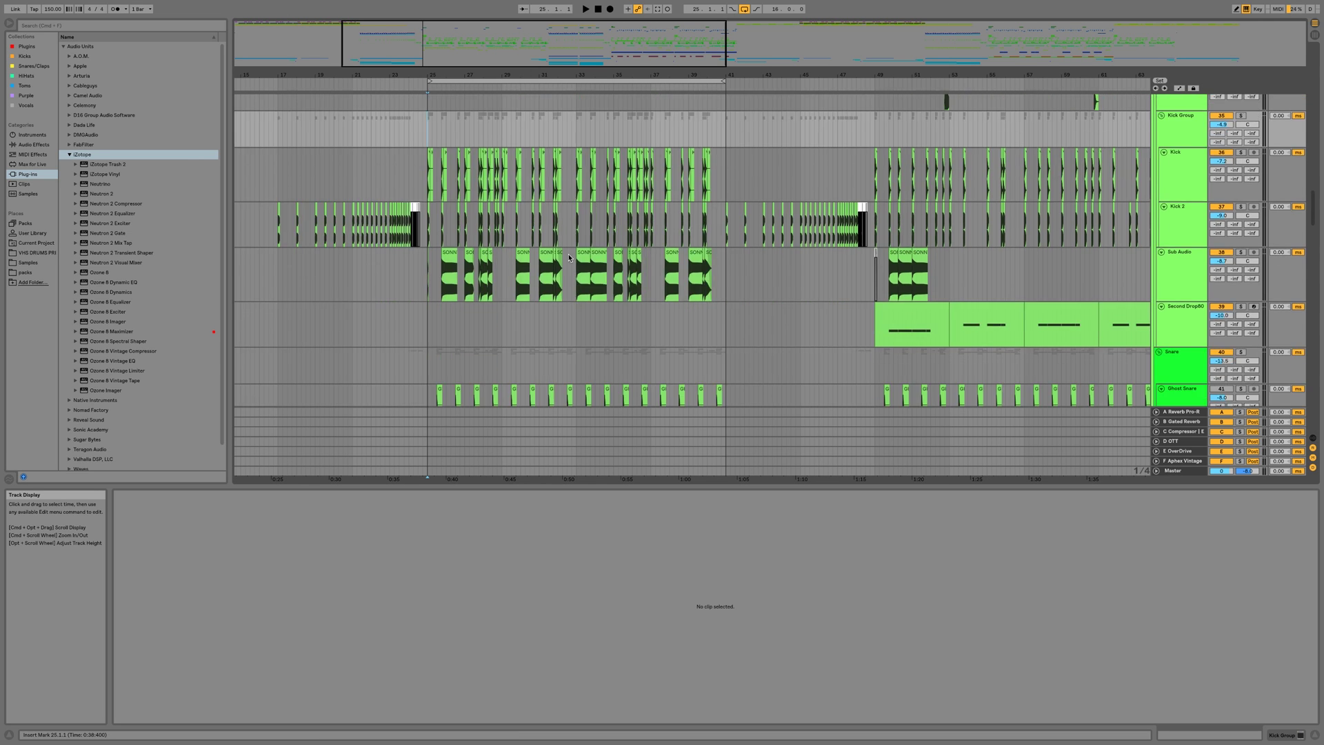
# - Open the Kick Group's Neutron 2 Equalizer and raise its output gain to 2.9 dB while playing
pyautogui.click(985, 204)
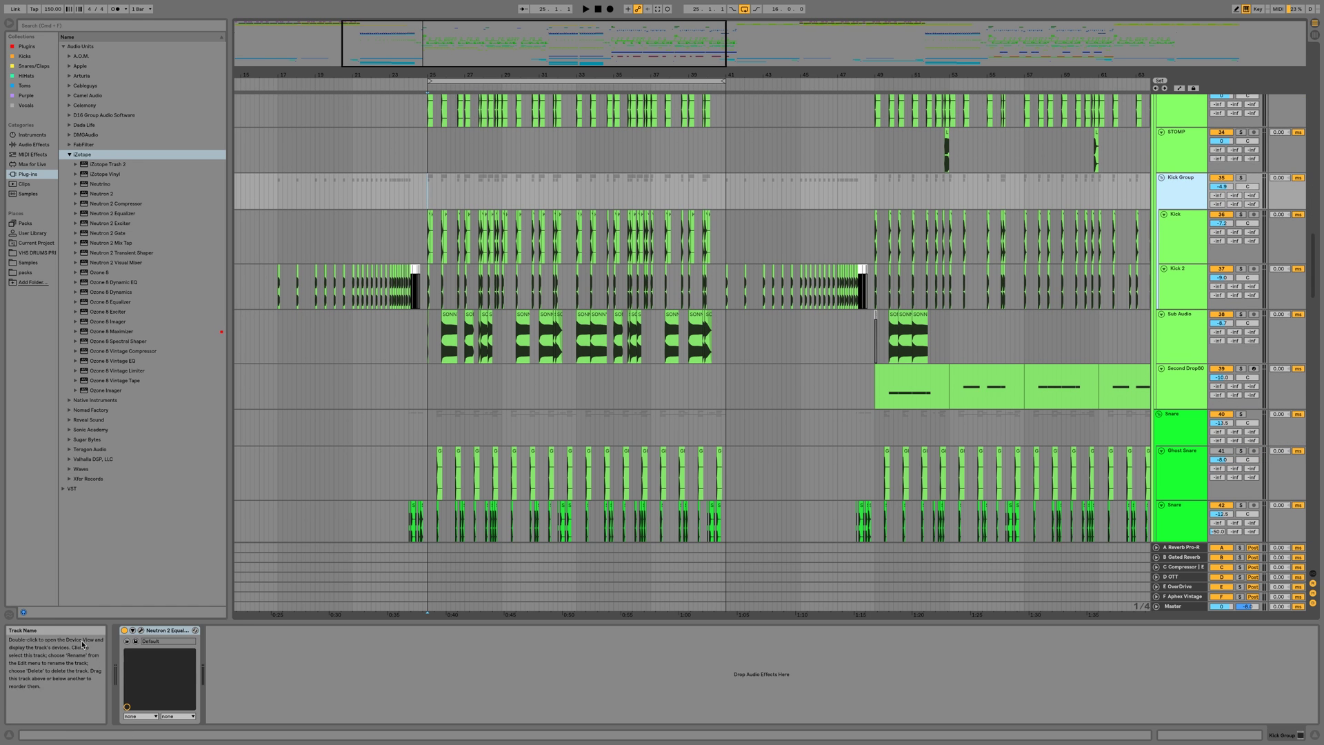
pyautogui.click(141, 631)
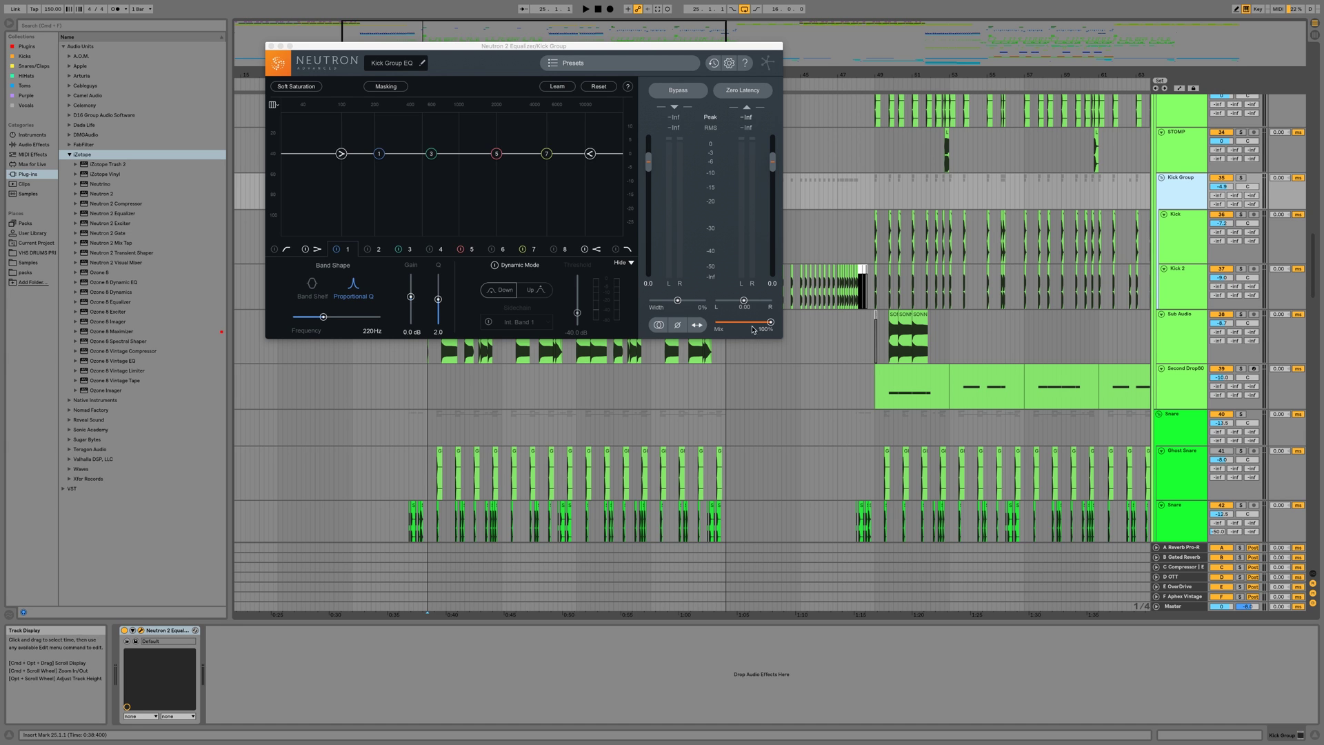
pyautogui.press('space')
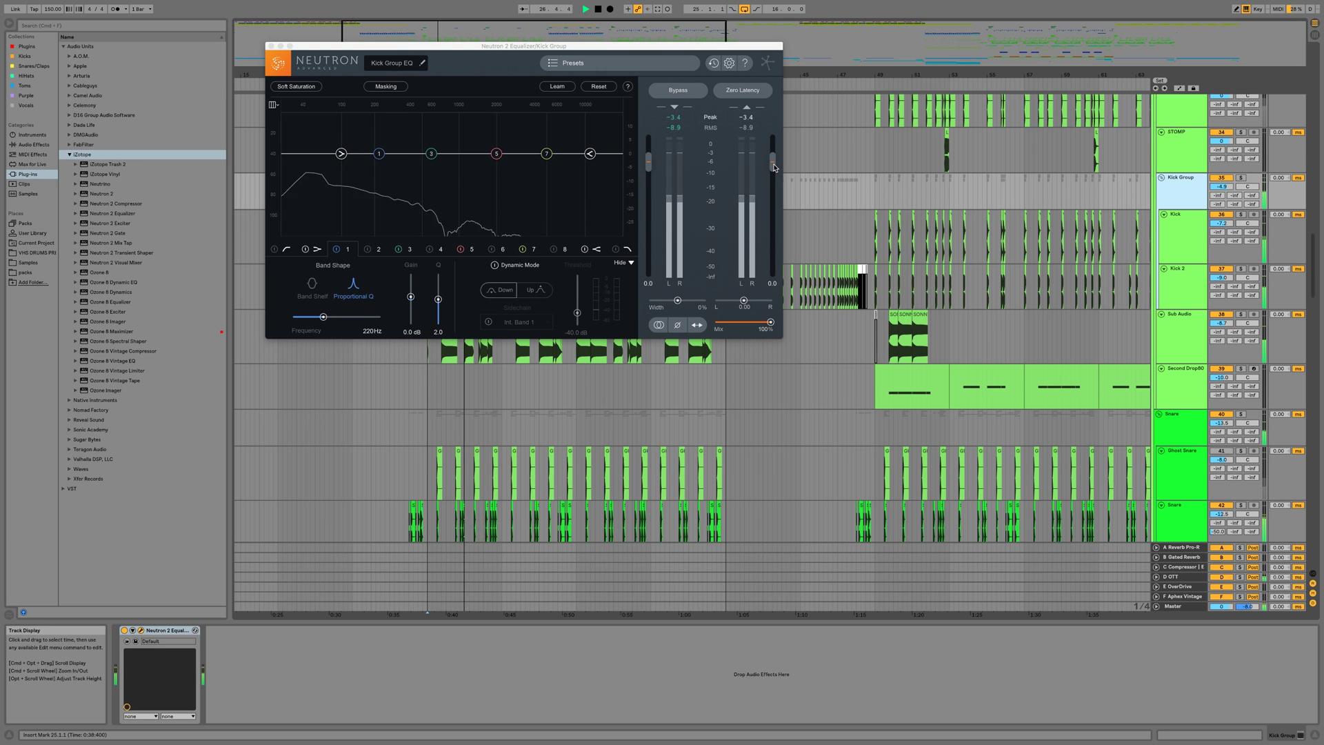
pyautogui.moveTo(774, 168); pyautogui.dragTo(773, 163)
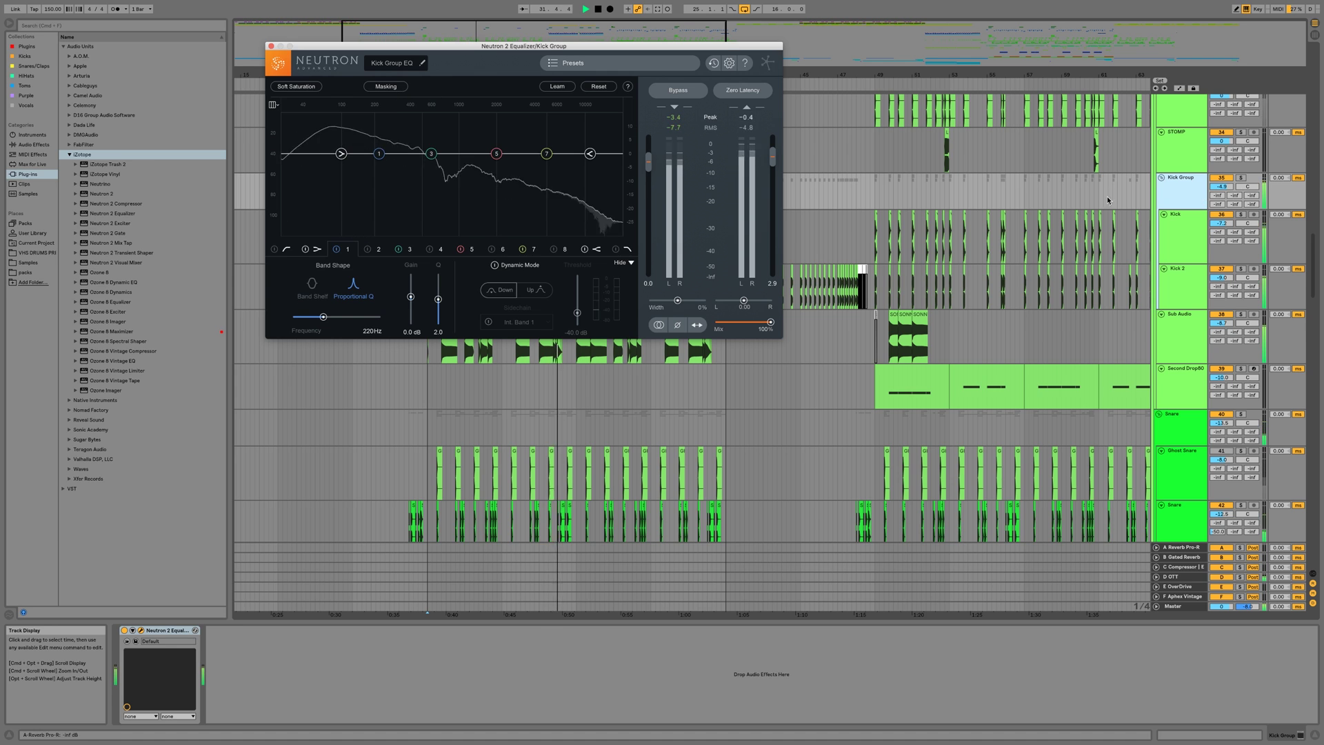
# - A/B the Neutron EQ by bypassing and re-enabling it, then close the plug-in window
pyautogui.press('space')
pyautogui.press('space')
pyautogui.click(123, 631)
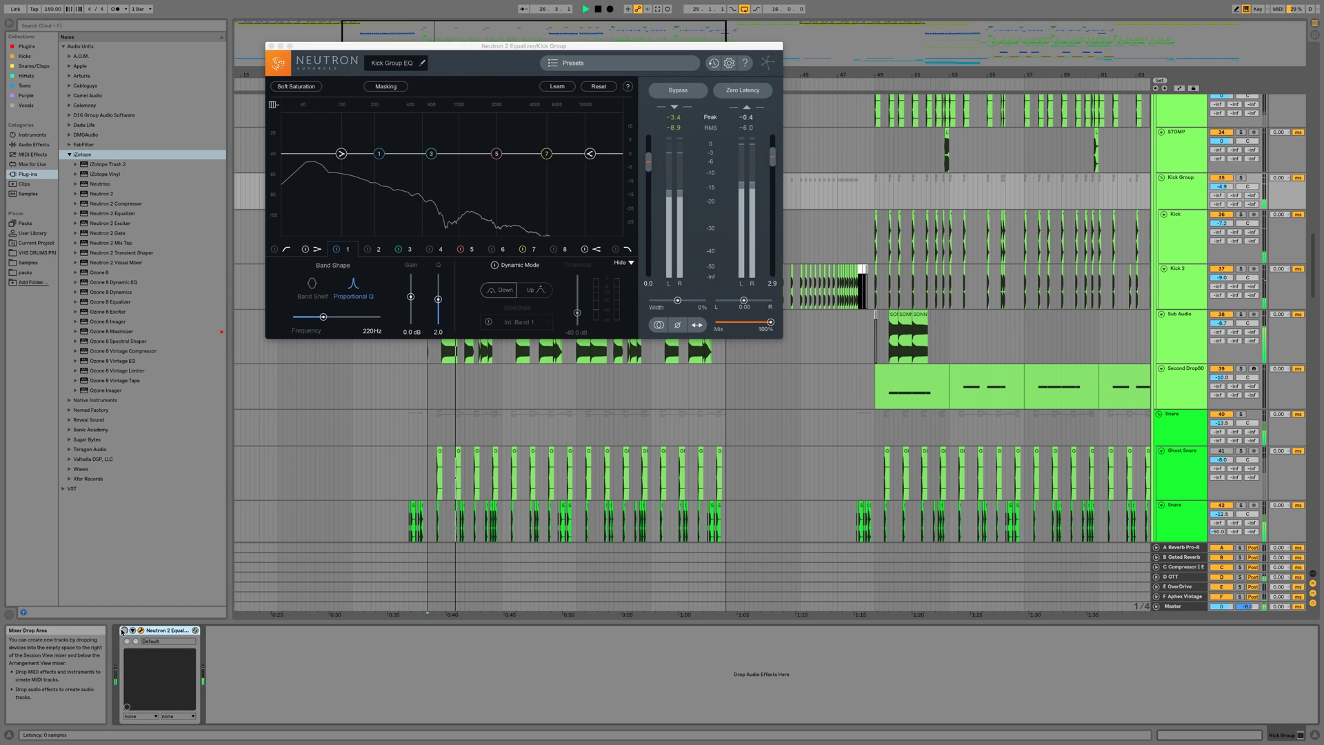
pyautogui.click(122, 631)
pyautogui.click(123, 631)
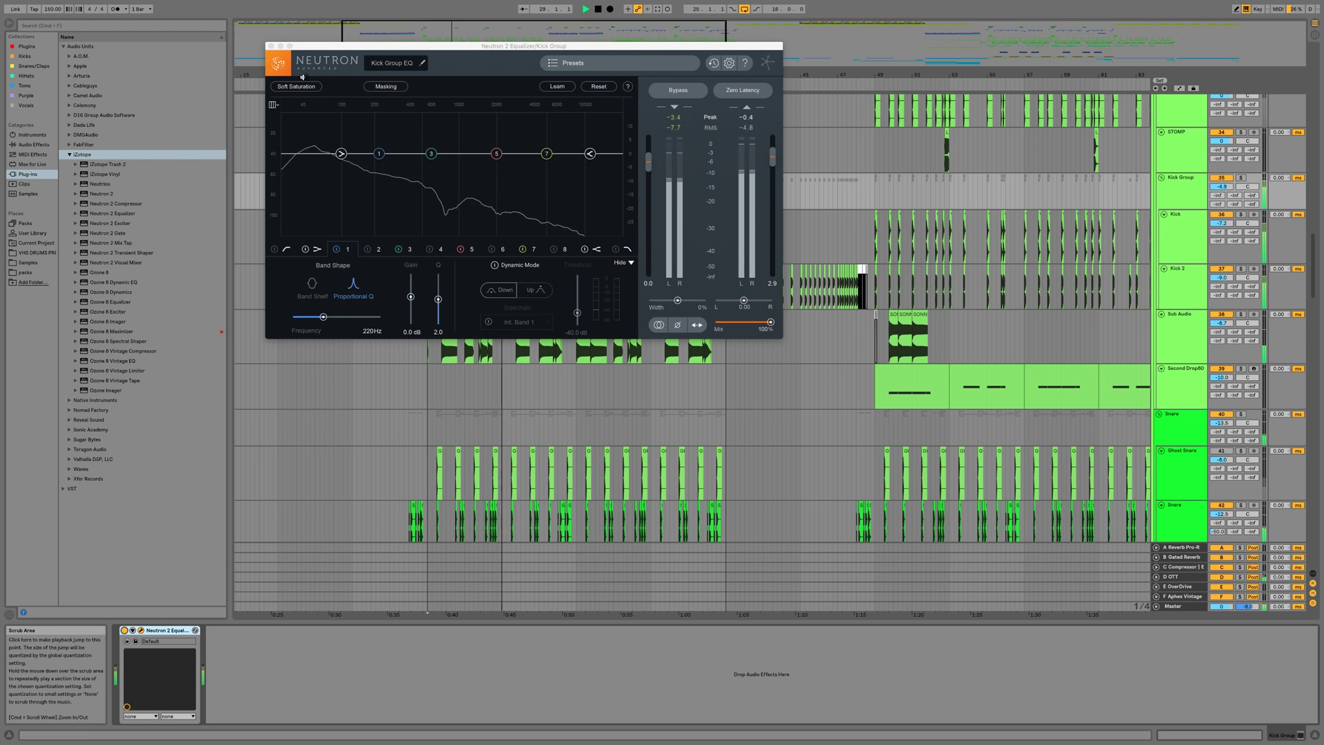
pyautogui.click(271, 45)
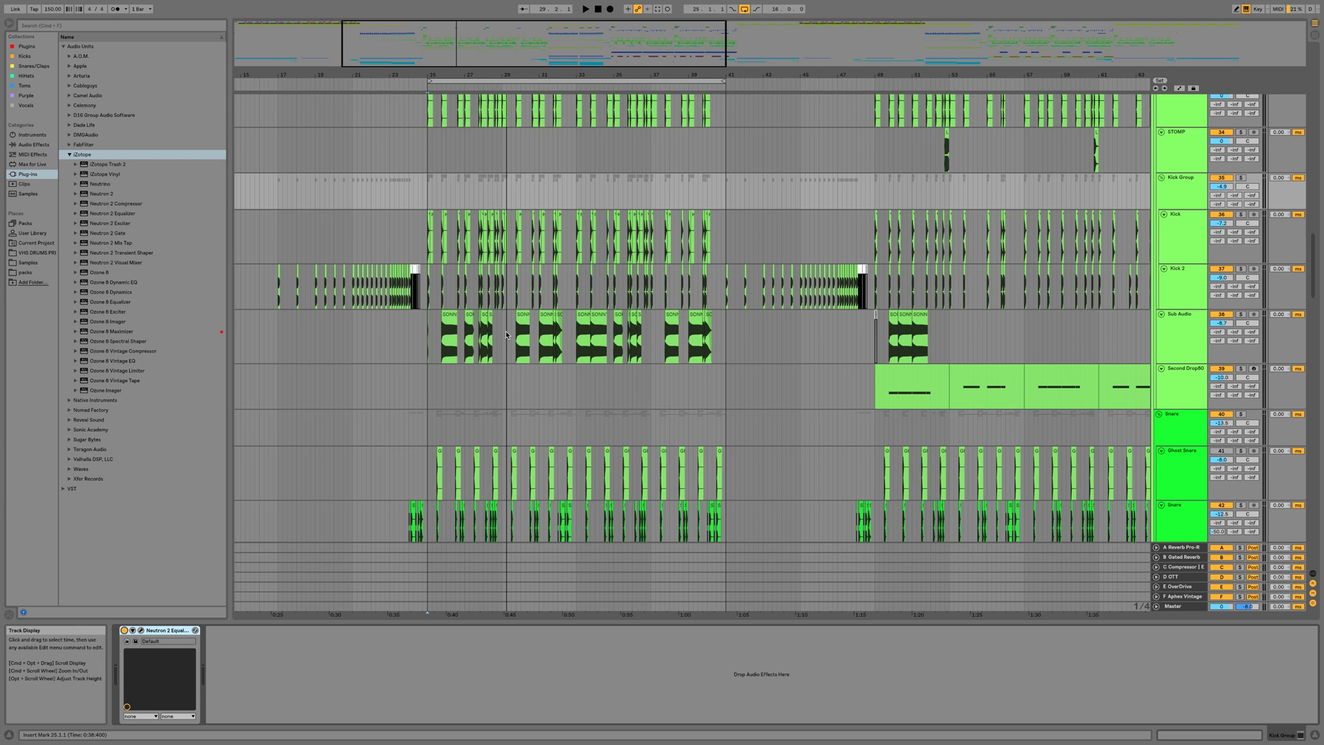
# - On the Snare, play from 25.3.1 and set Compressor 1 to -23.5 dB threshold, 5.0:1 ratio
pyautogui.scroll(-5, 506, 335)
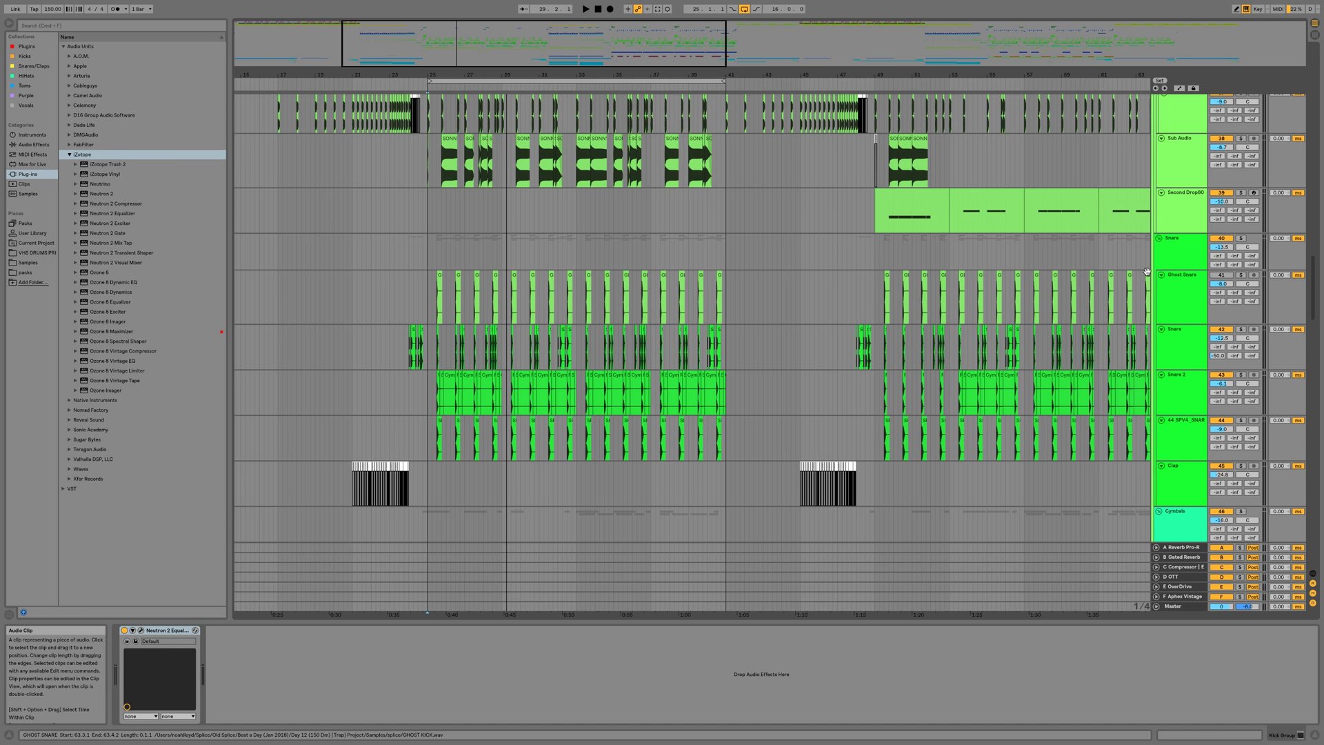
pyautogui.click(1170, 264)
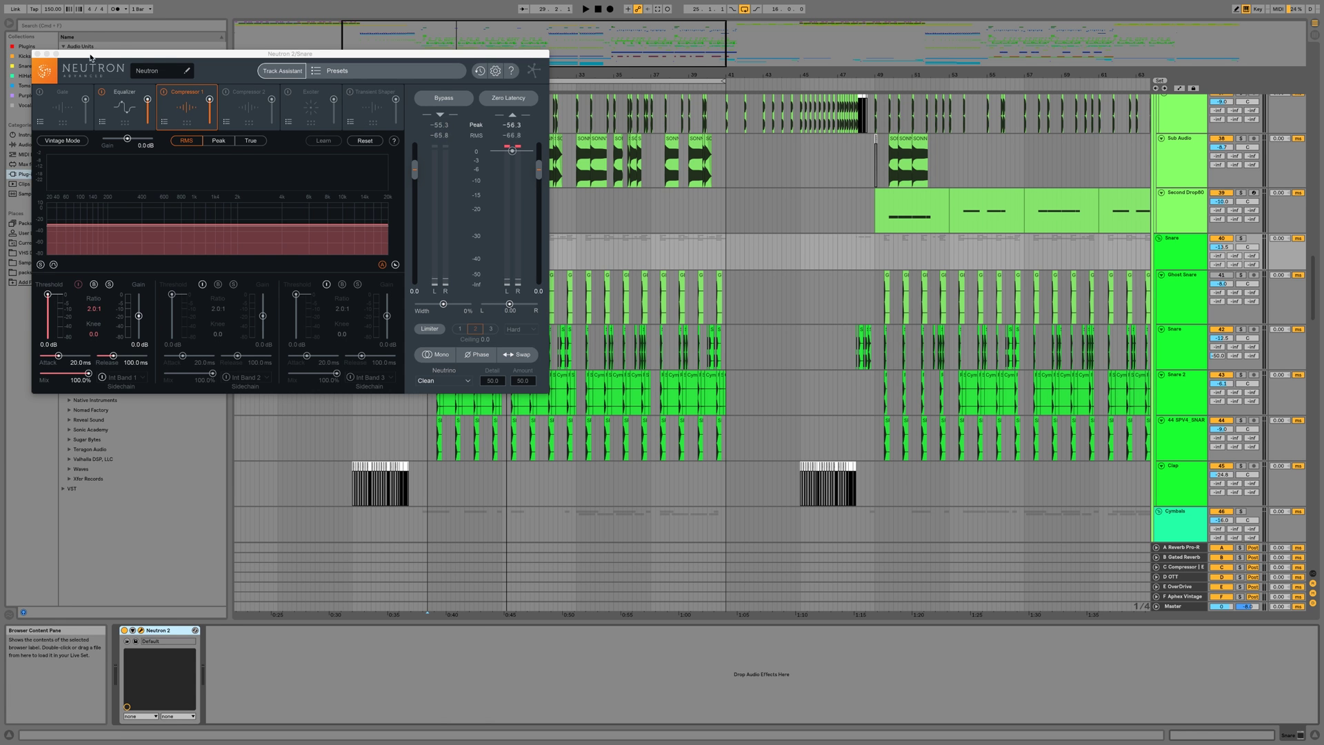
pyautogui.moveTo(77, 59); pyautogui.dragTo(715, 58)
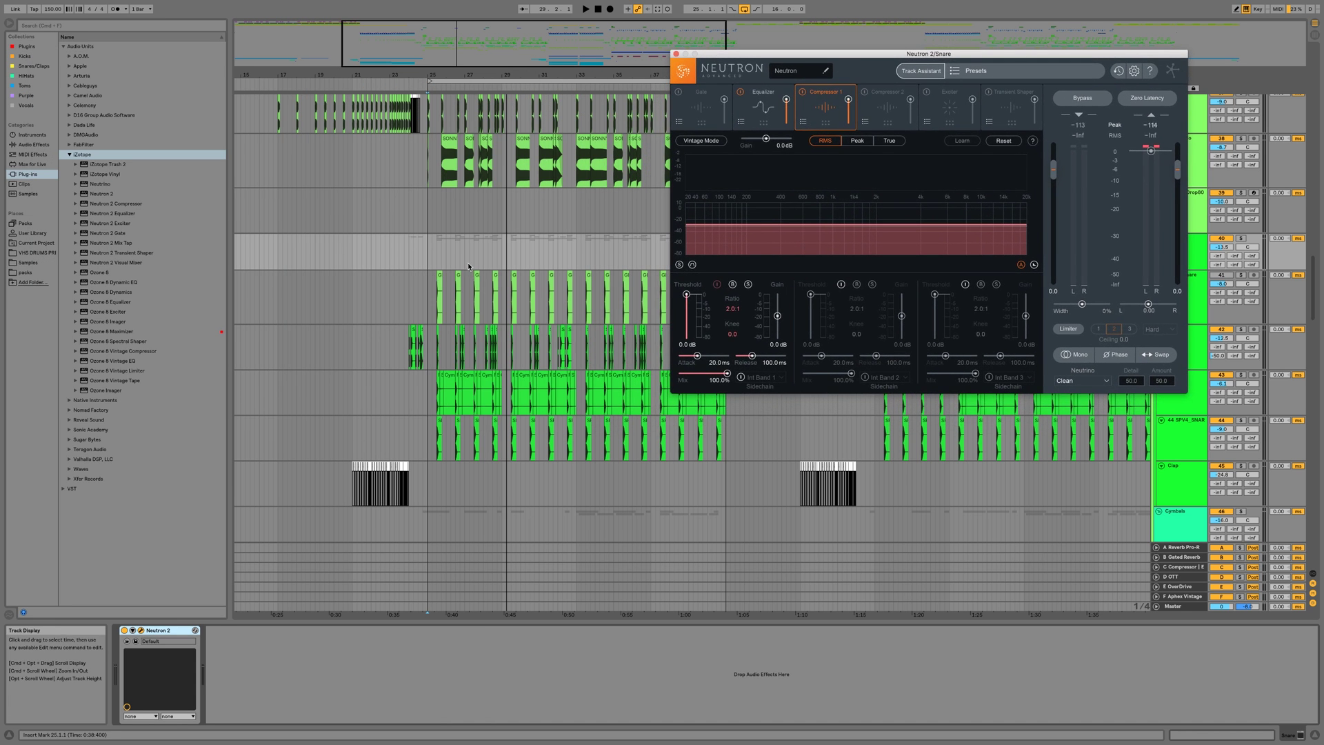
pyautogui.click(437, 255)
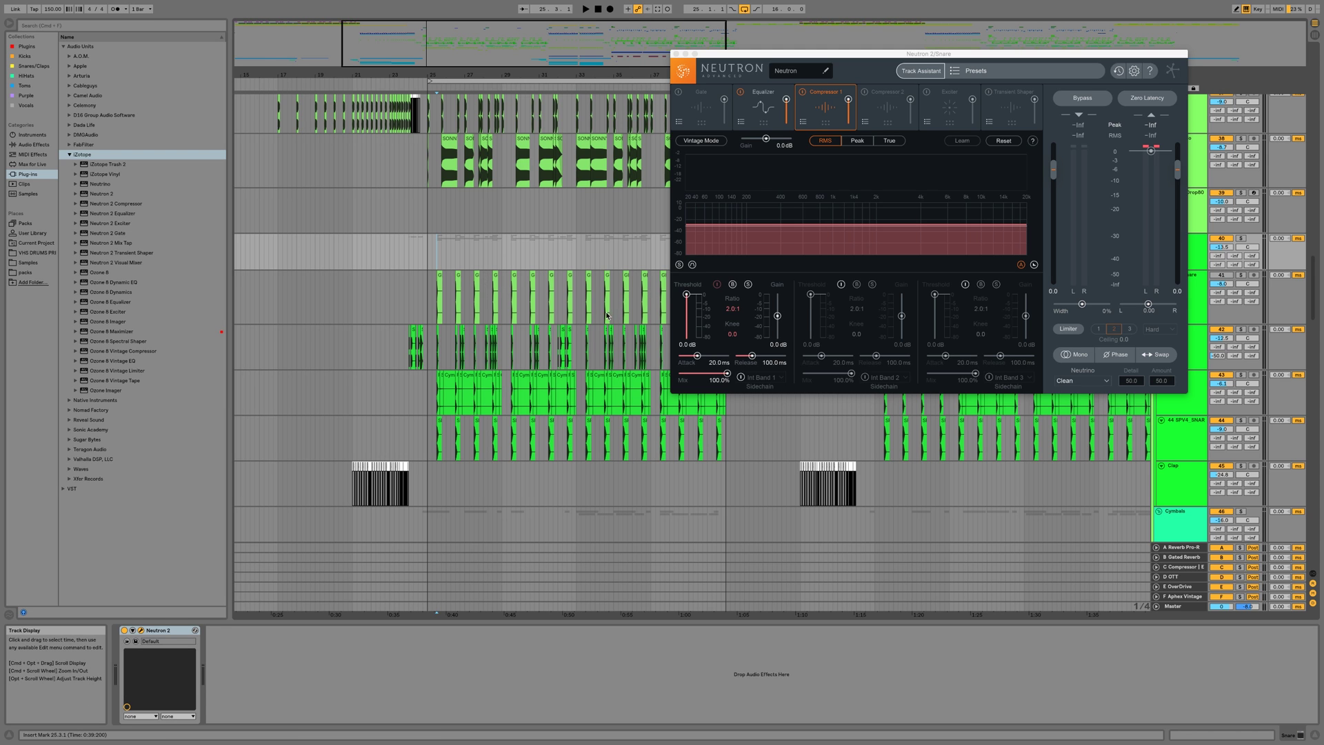
pyautogui.press('space')
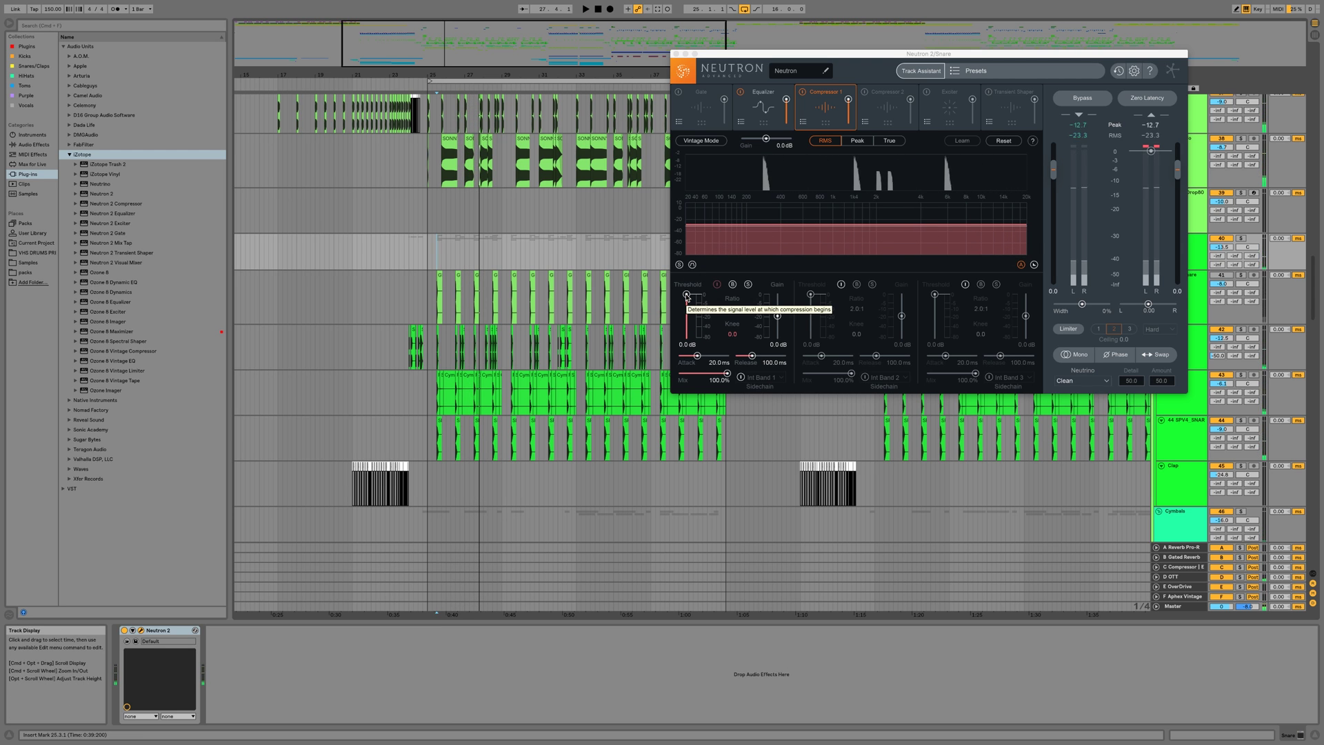
pyautogui.moveTo(686, 297); pyautogui.dragTo(687, 322)
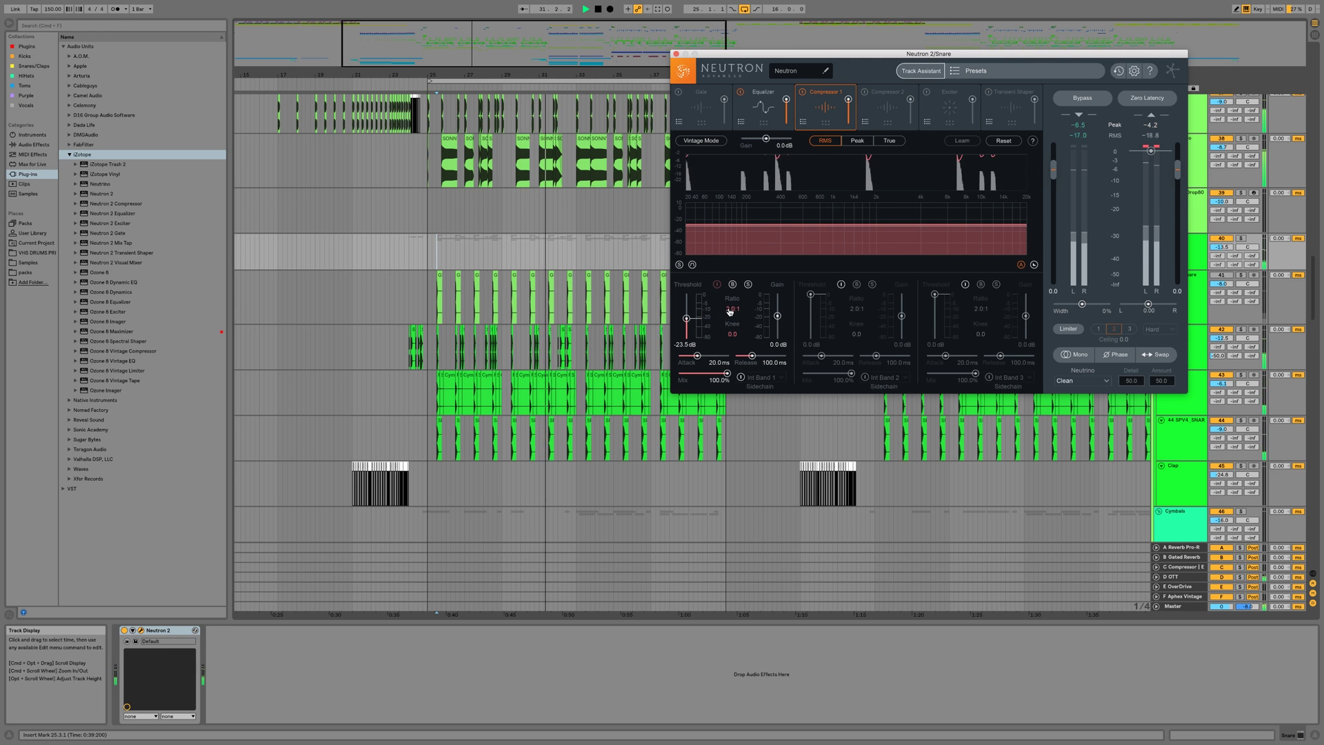
pyautogui.scroll(2, 729, 310)
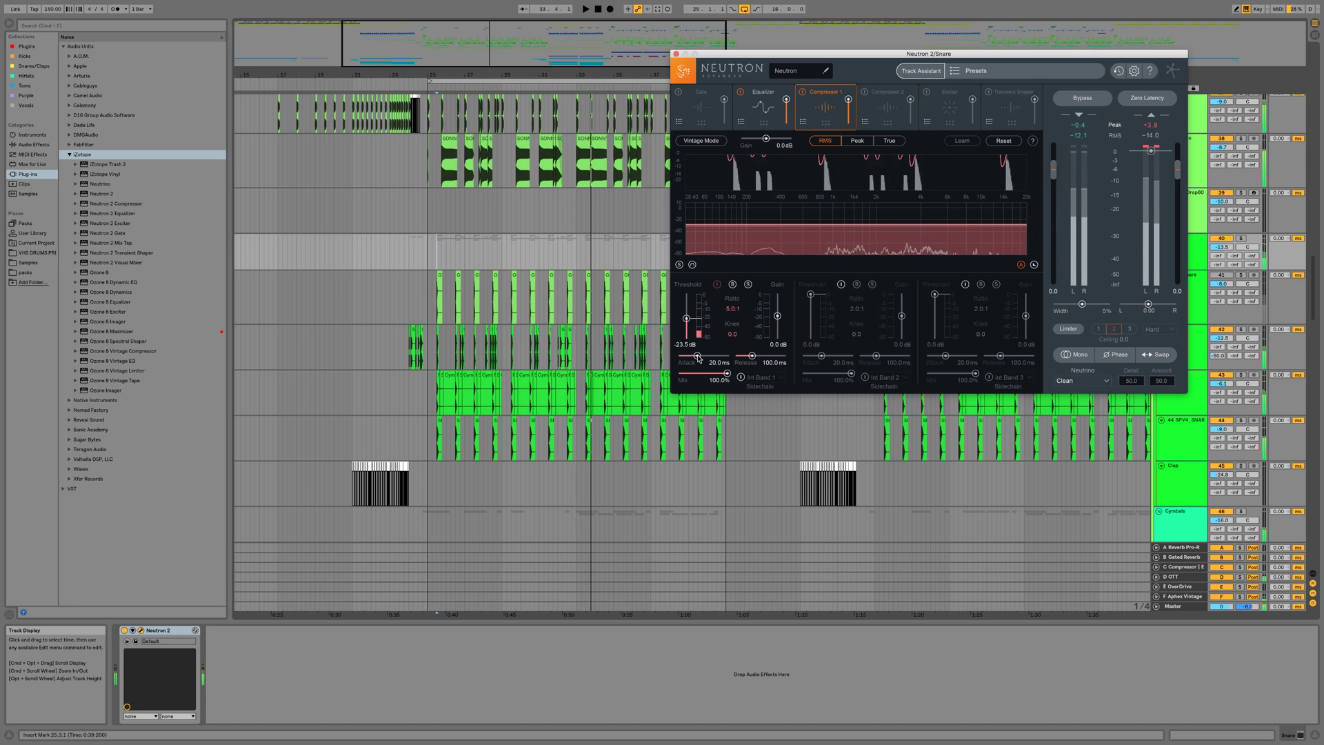
# - Shorten band 1 attack to 1.76 ms and fine-tune its threshold and makeup gain while listening
pyautogui.moveTo(697, 357); pyautogui.dragTo(744, 356)
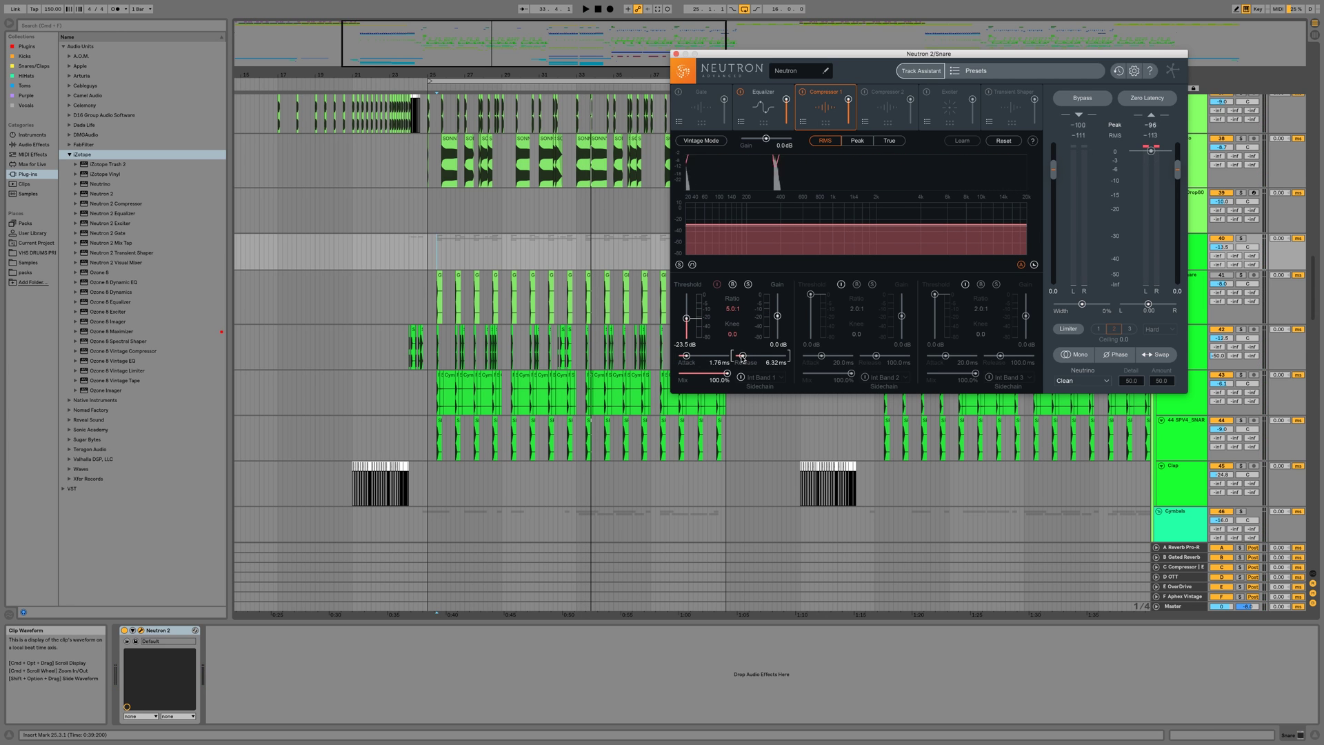
pyautogui.press('space')
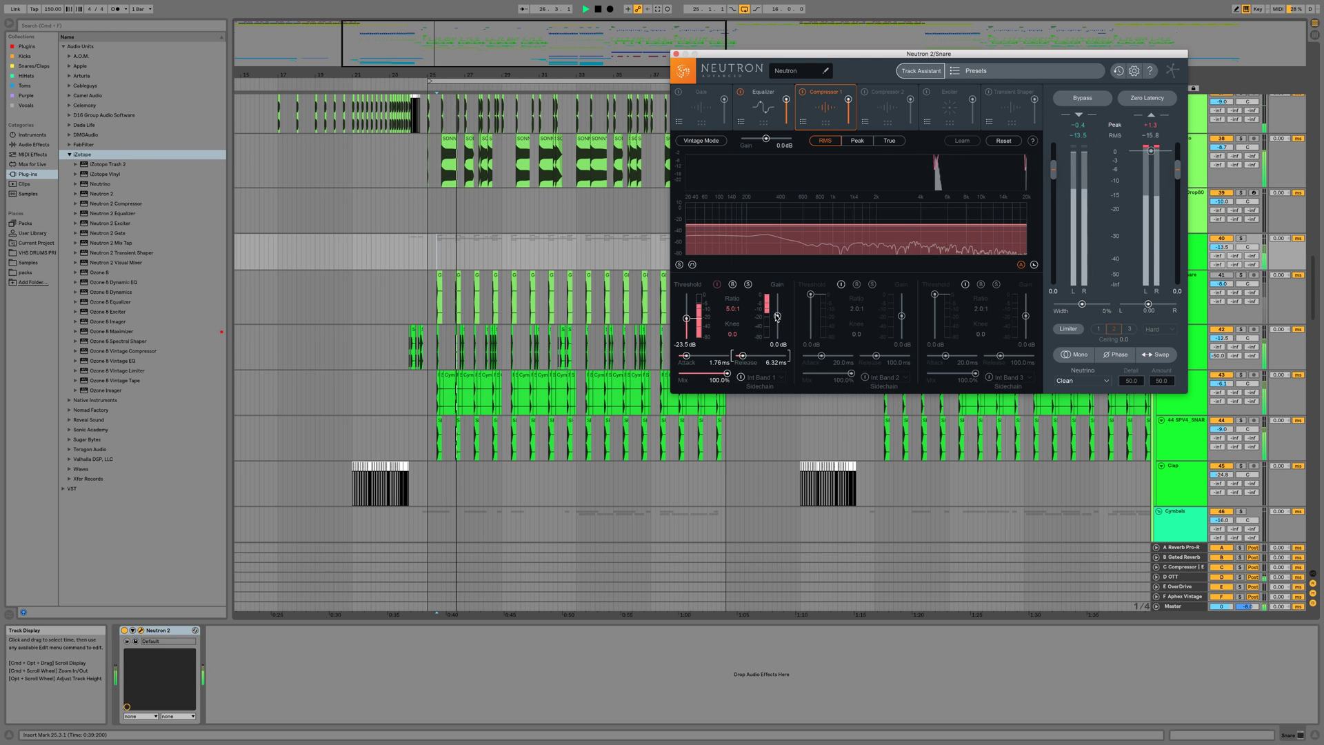
pyautogui.moveTo(777, 316); pyautogui.dragTo(777, 315)
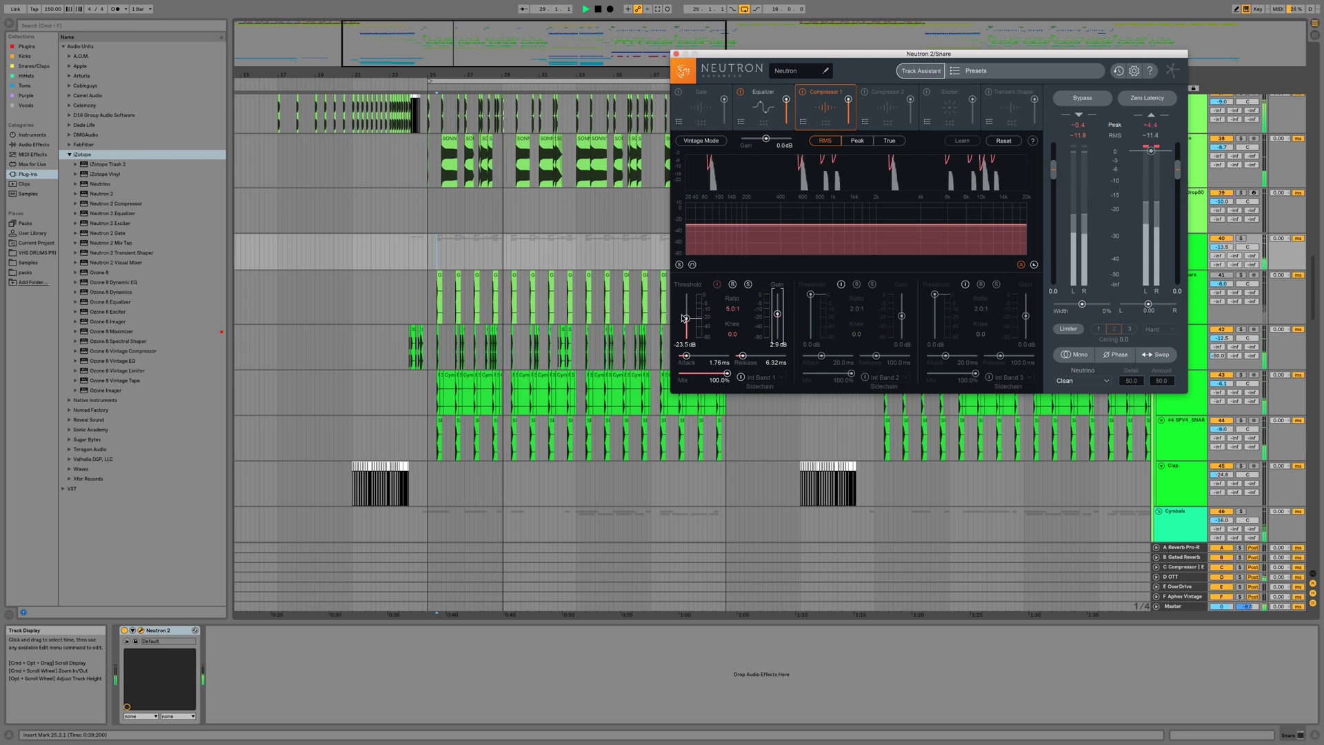
pyautogui.moveTo(688, 318); pyautogui.dragTo(687, 314)
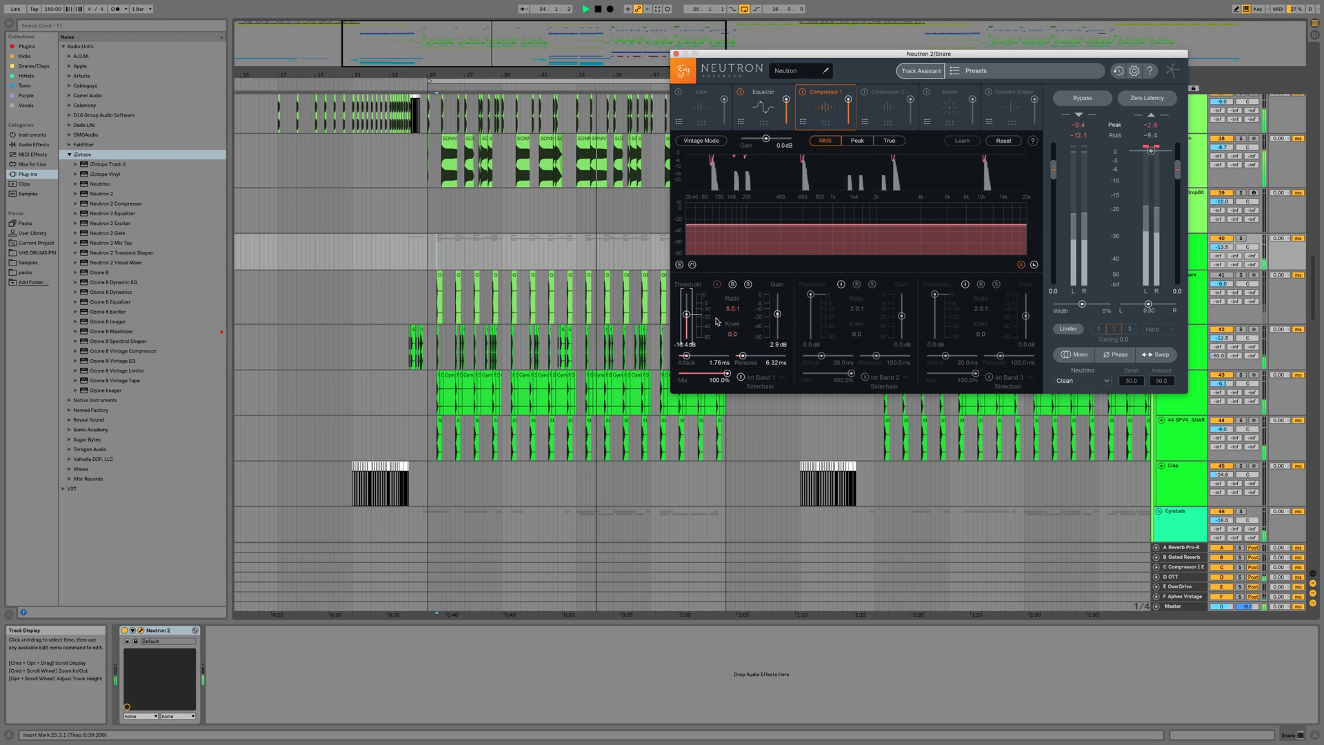
pyautogui.moveTo(777, 314); pyautogui.dragTo(777, 318)
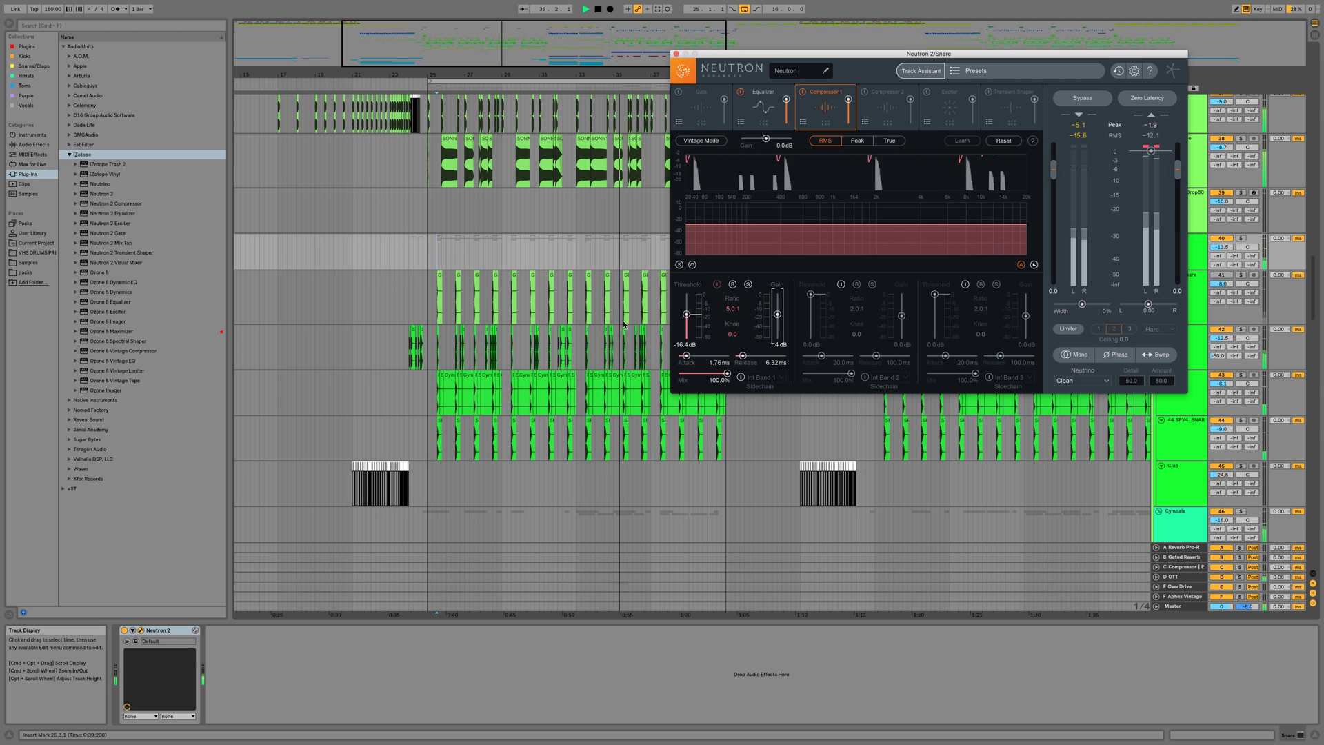
pyautogui.moveTo(686, 314); pyautogui.dragTo(686, 315)
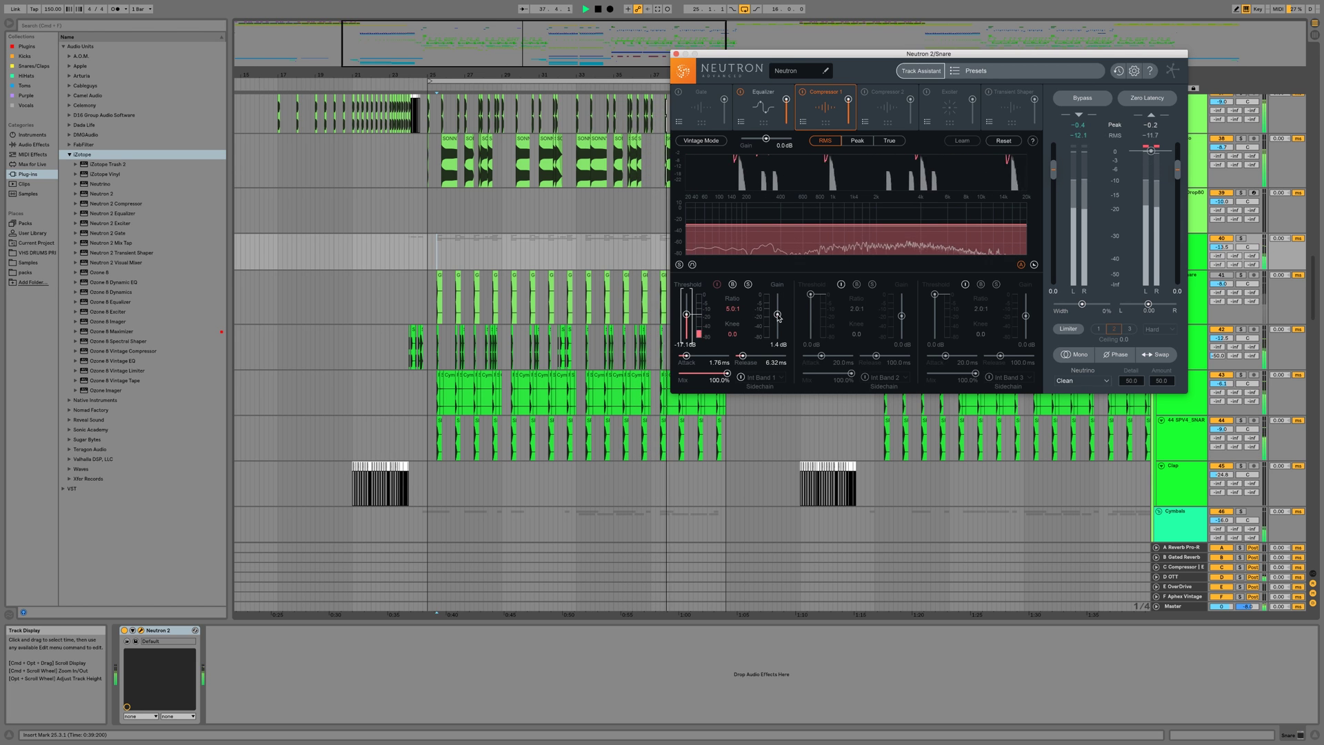
pyautogui.moveTo(778, 315); pyautogui.dragTo(777, 316)
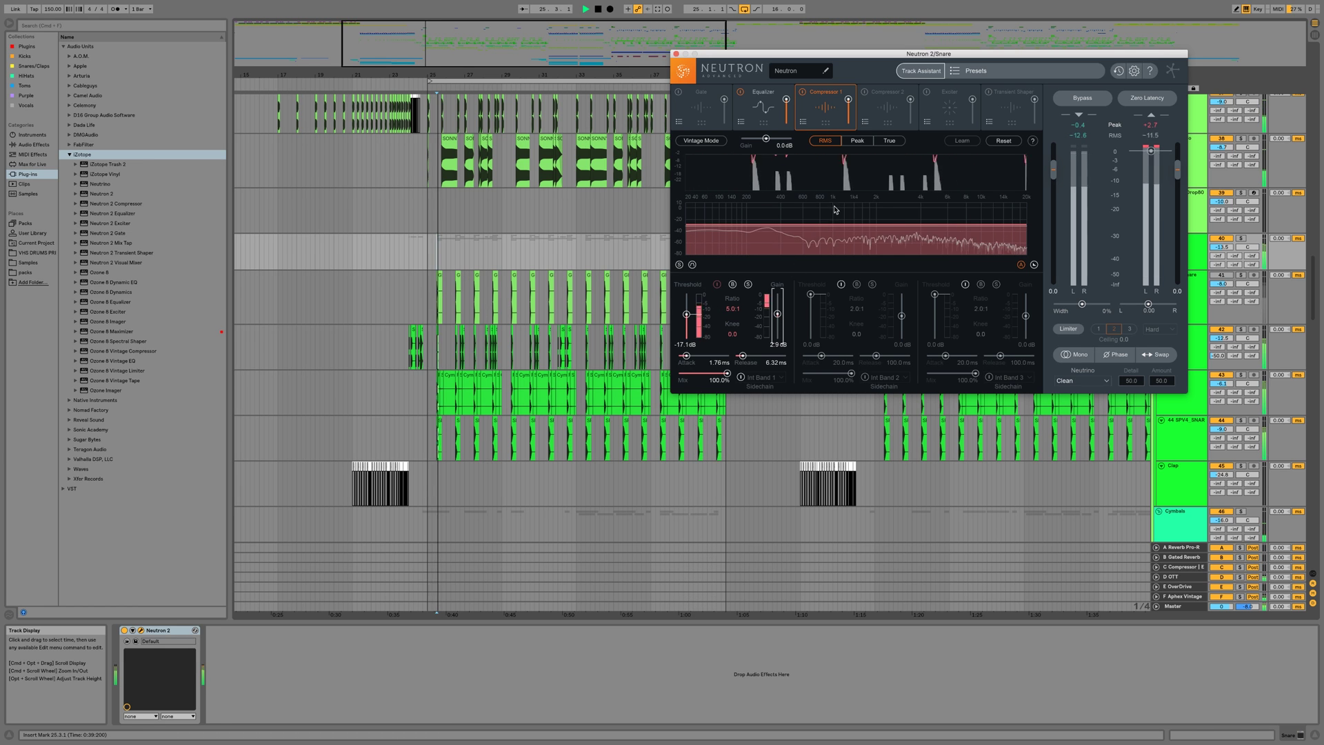
# - Switch detection to Peak, set band 1 gain to 2.1 dB, and bypass Compressor 1 to compare
pyautogui.press('space')
pyautogui.click(858, 140)
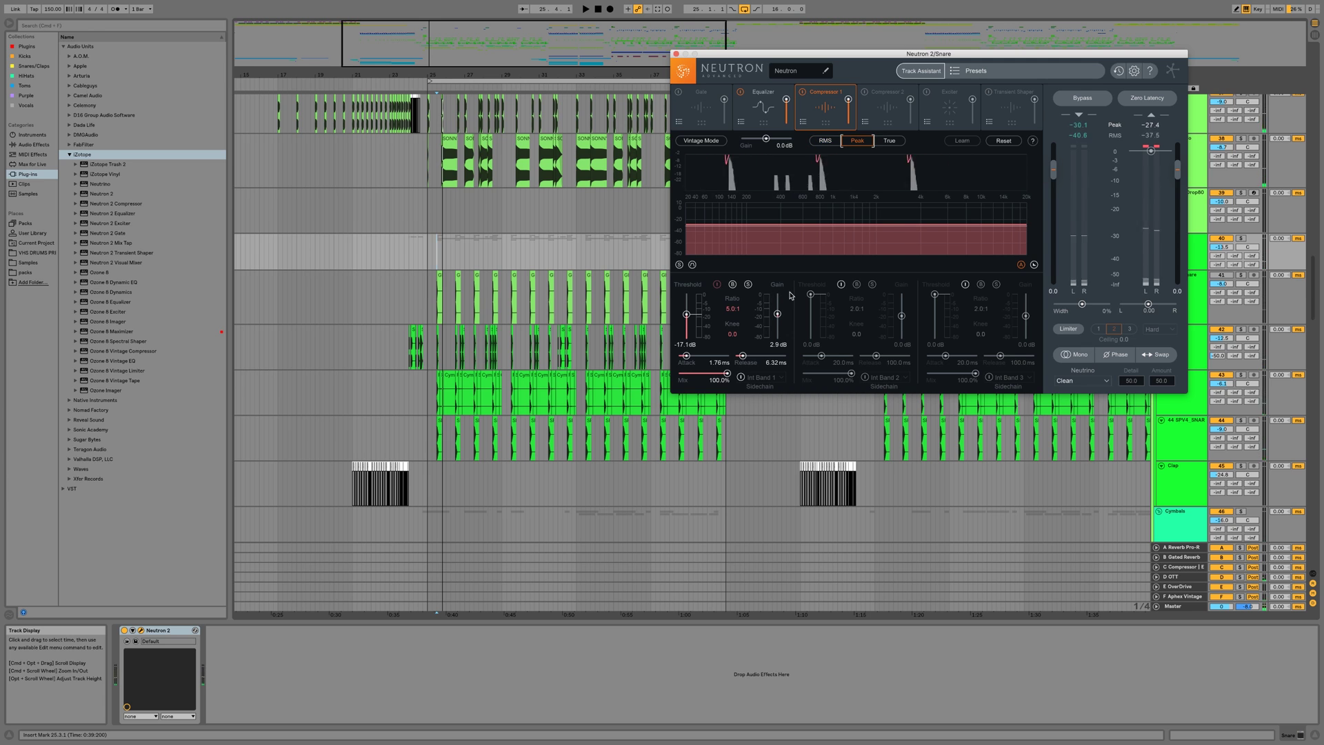
pyautogui.press('space')
pyautogui.moveTo(788, 314); pyautogui.dragTo(784, 322)
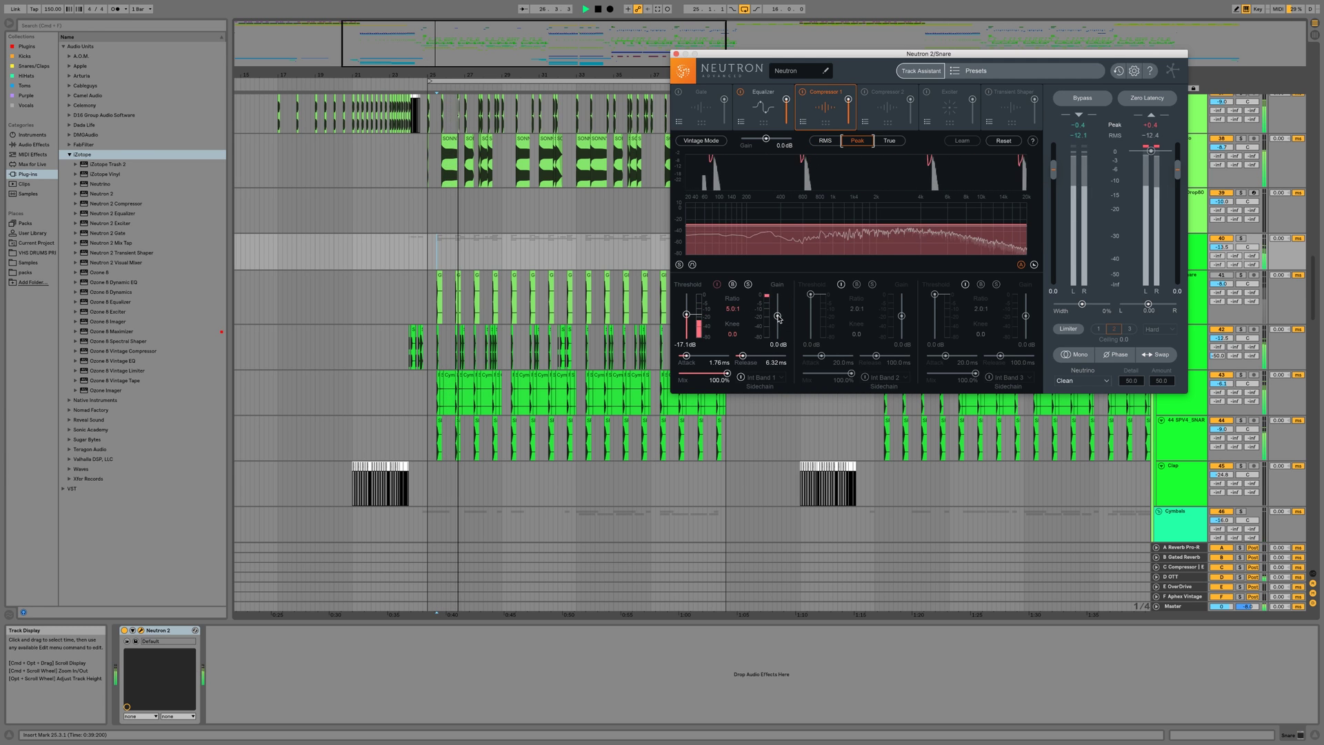
pyautogui.moveTo(779, 318); pyautogui.dragTo(785, 312)
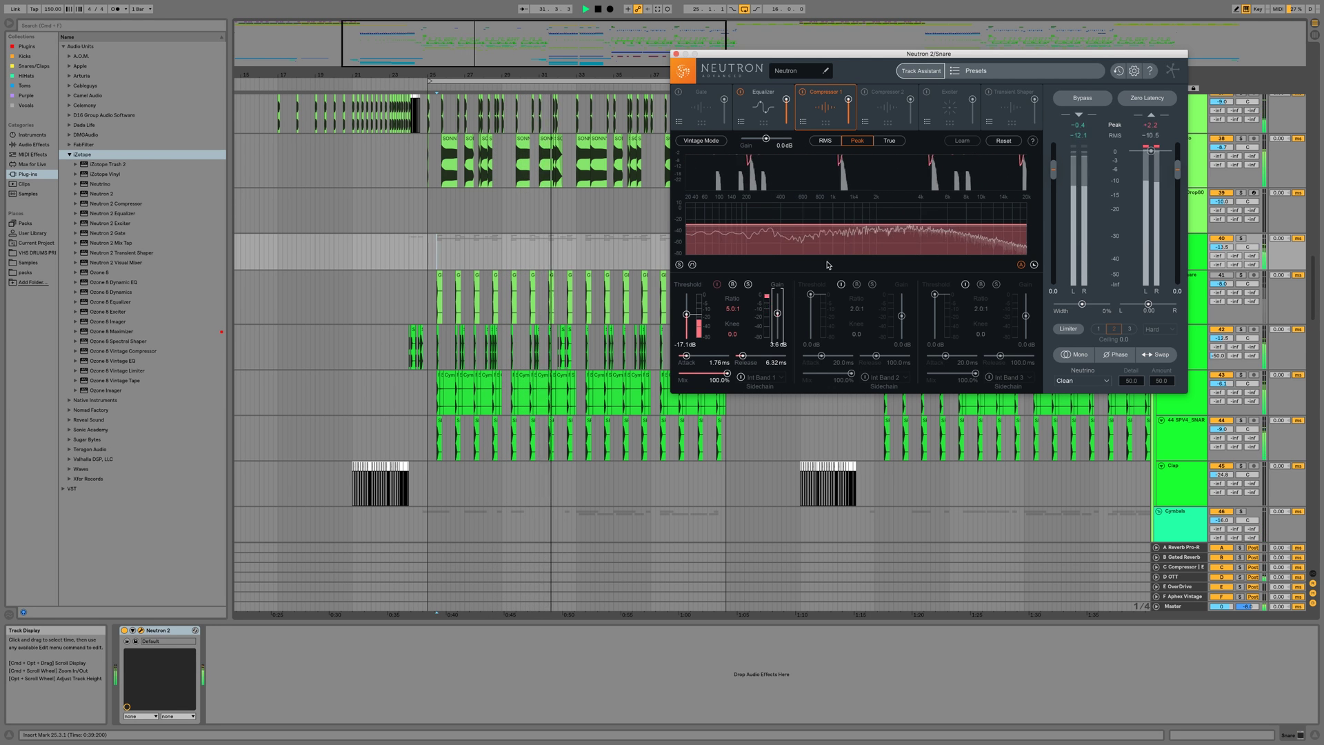
pyautogui.click(801, 92)
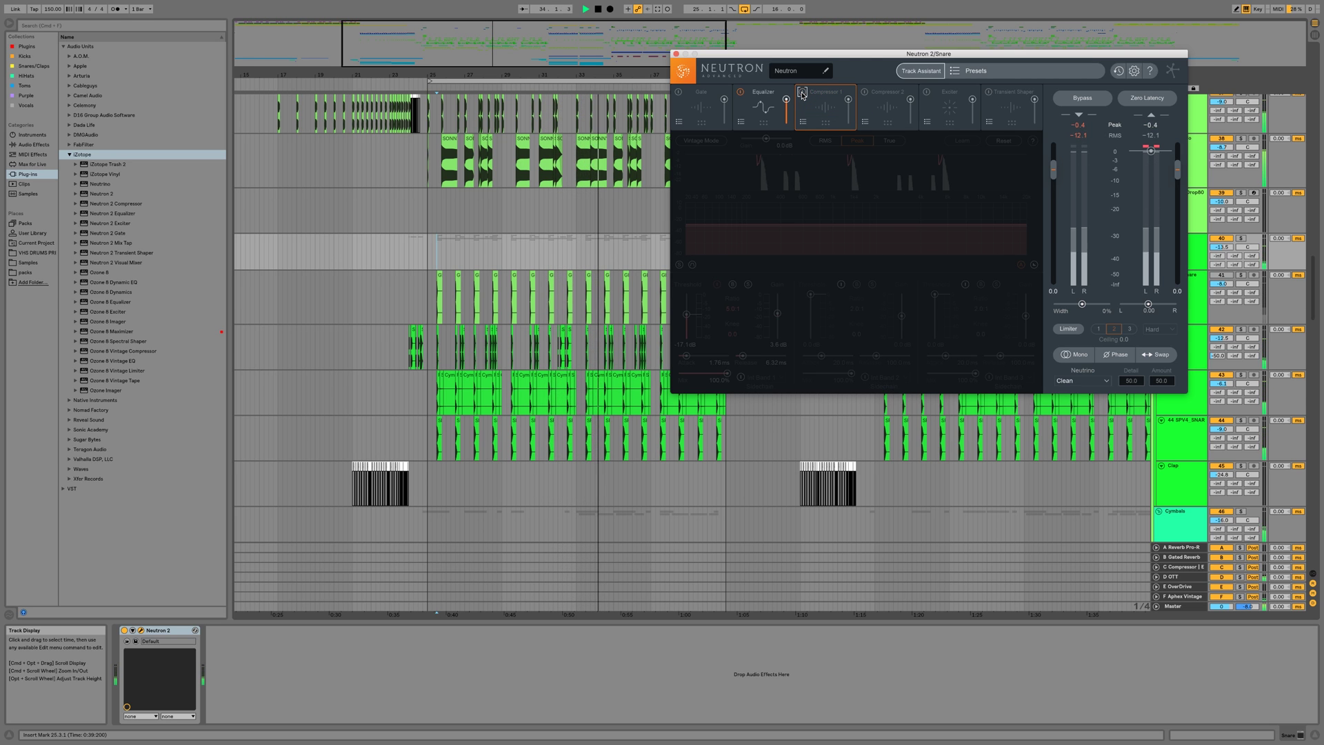
# - Re-enable Compressor 1 on the Snare, keeping 3.6 dB gain, -17 dB threshold and 5.0:1 ratio
pyautogui.click(802, 92)
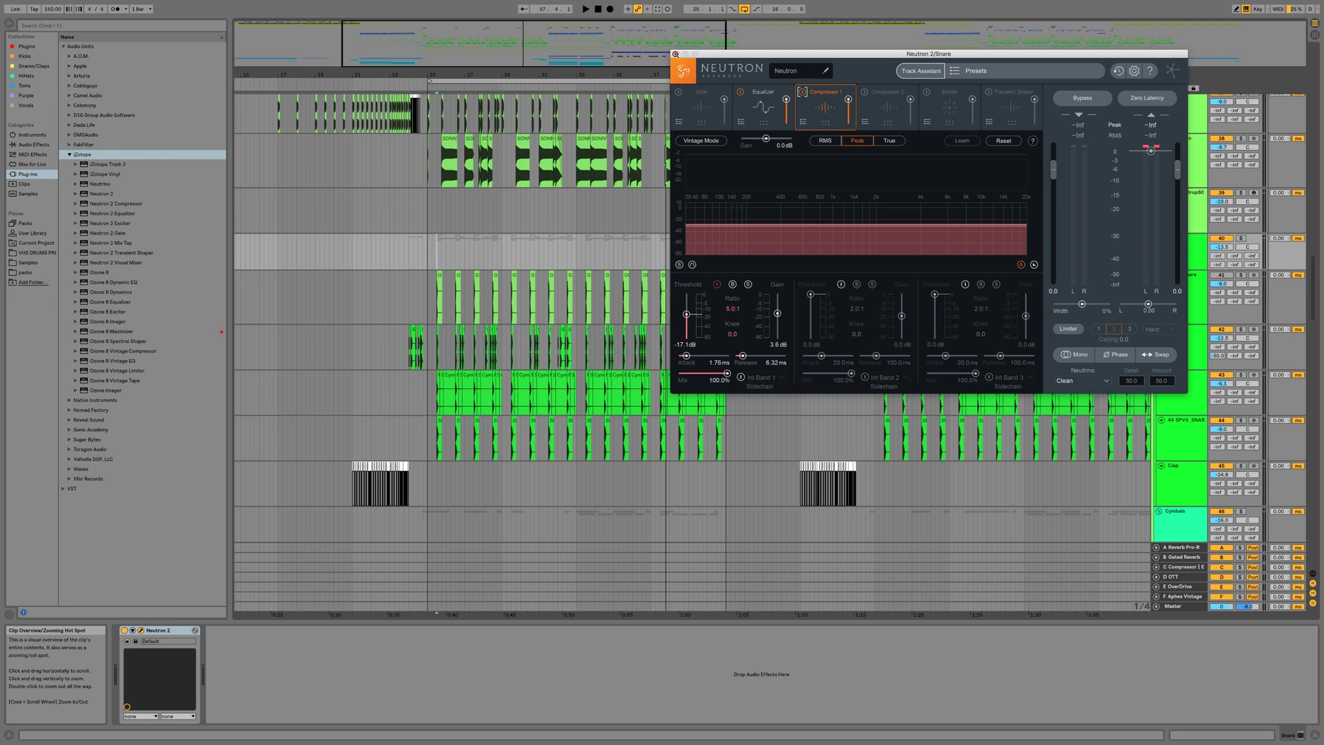
# - Close the Snare's Neutron, select Hihats, and enable the Transient Shaper in its Neutron 2
pyautogui.press('super+alt+p')
pyautogui.scroll(-5, 641, 308)
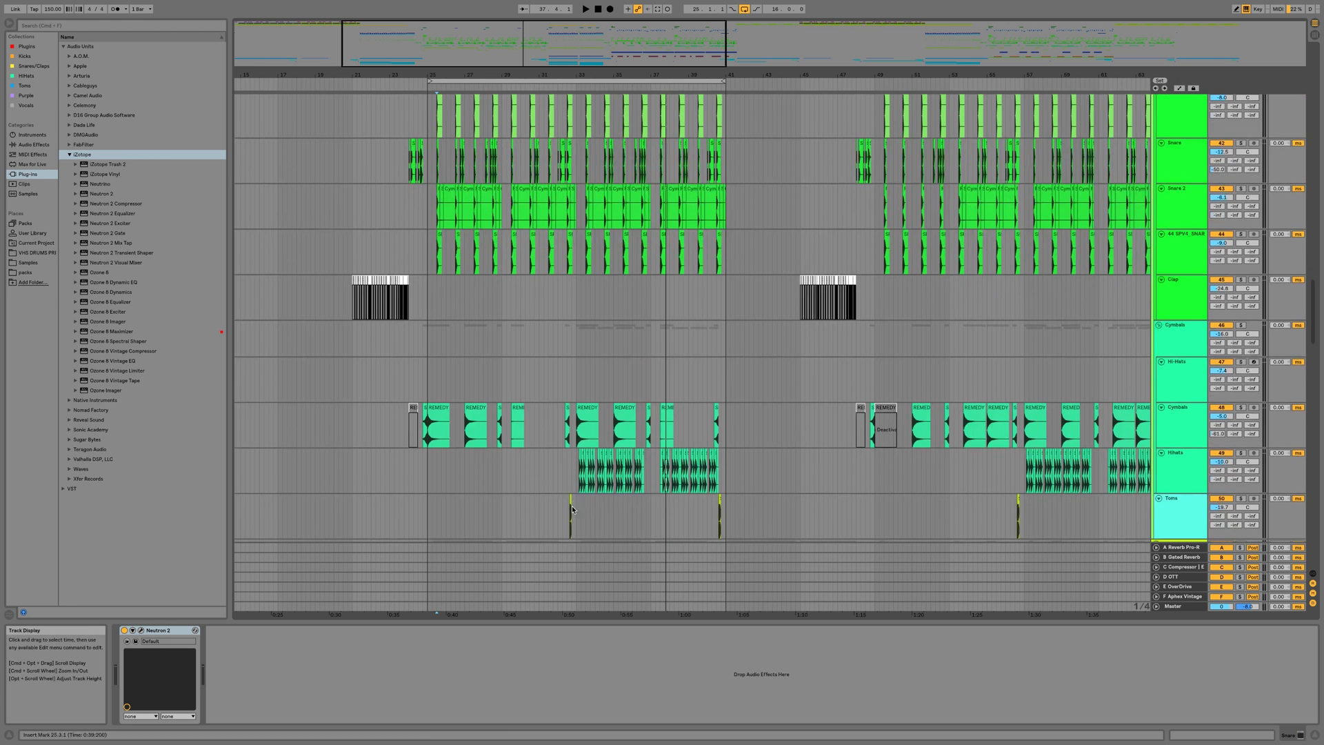
pyautogui.click(578, 471)
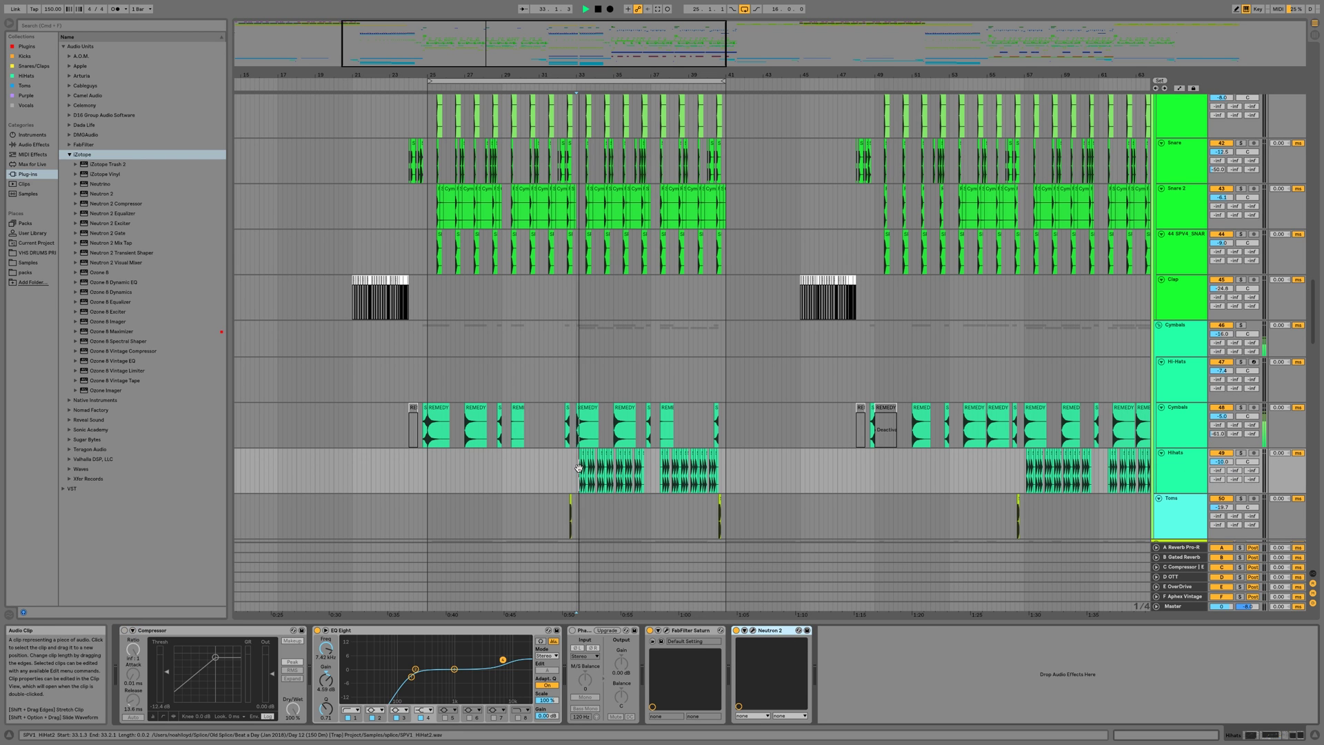
pyautogui.press('space')
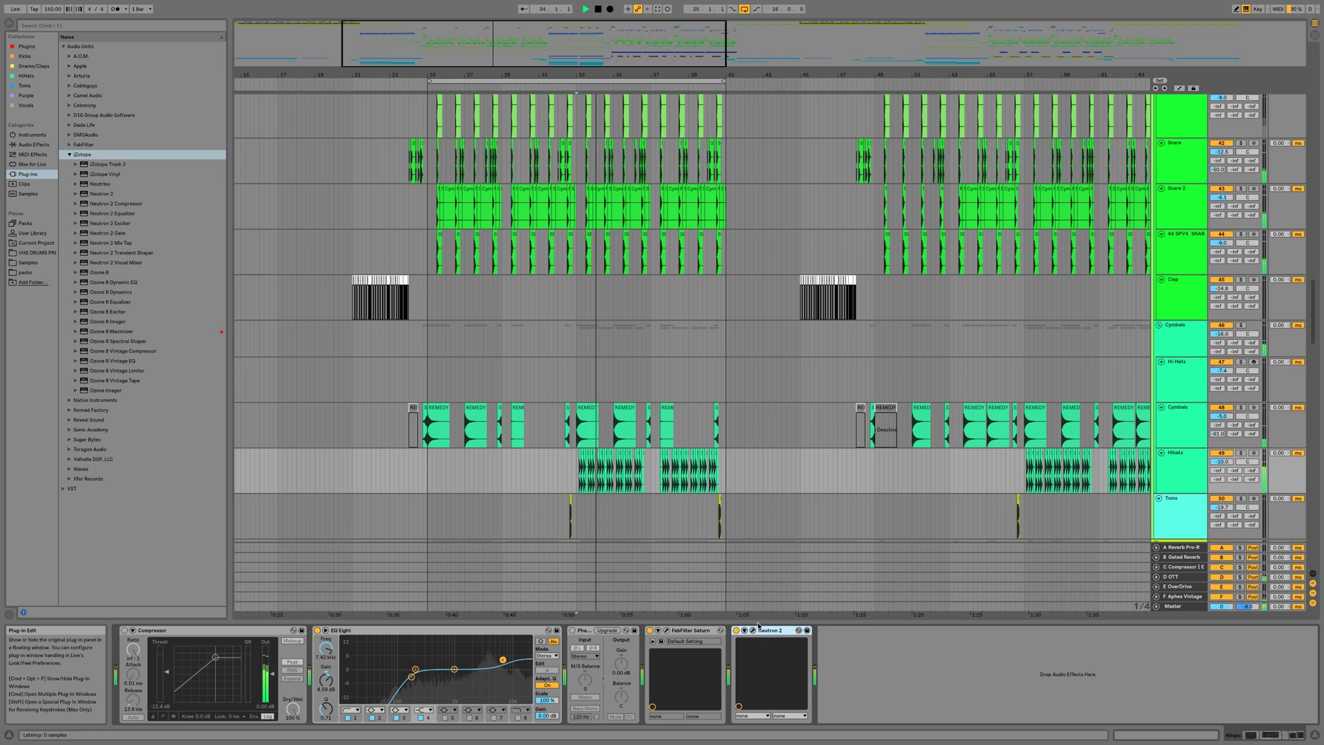
pyautogui.click(754, 629)
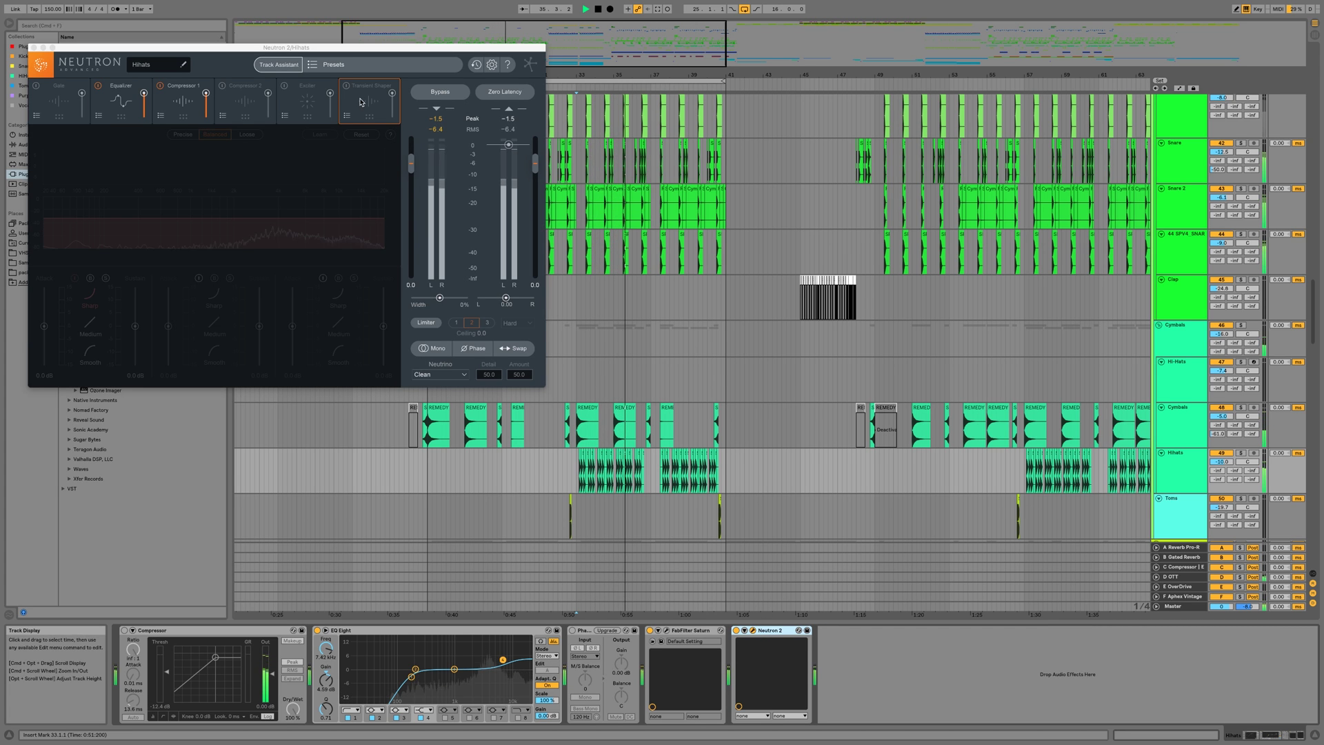
pyautogui.click(384, 115)
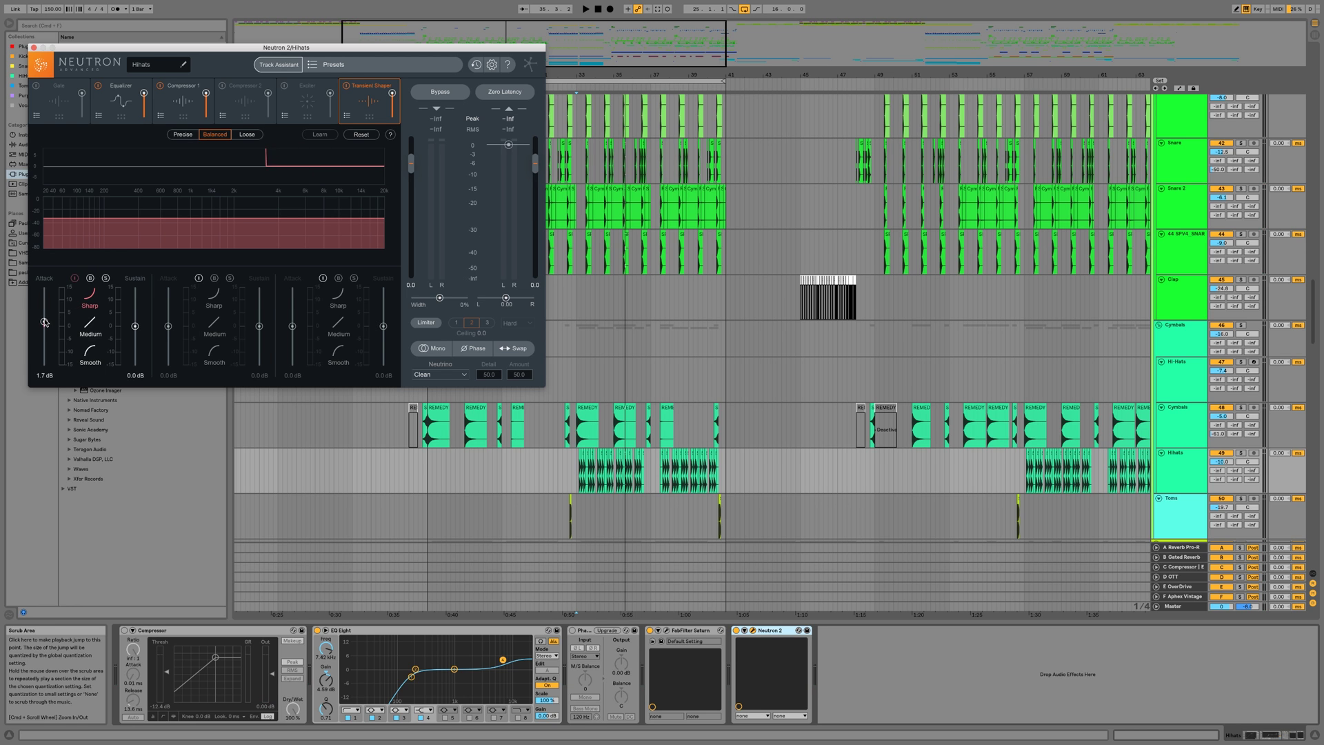
# - Cut band 1 sustain to -6.7 dB, raise attack to 5.3 dB, and A/B the Transient Shaper
pyautogui.press('space')
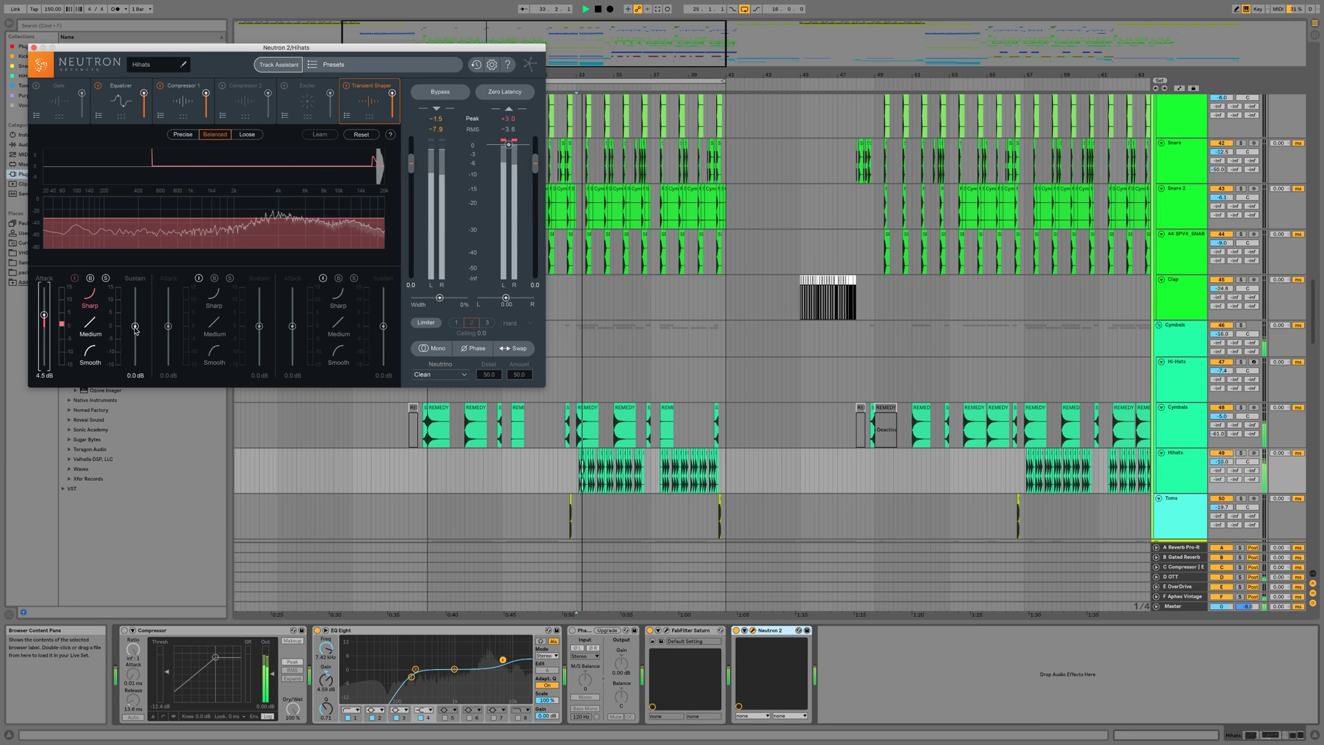
pyautogui.moveTo(135, 330); pyautogui.dragTo(134, 339)
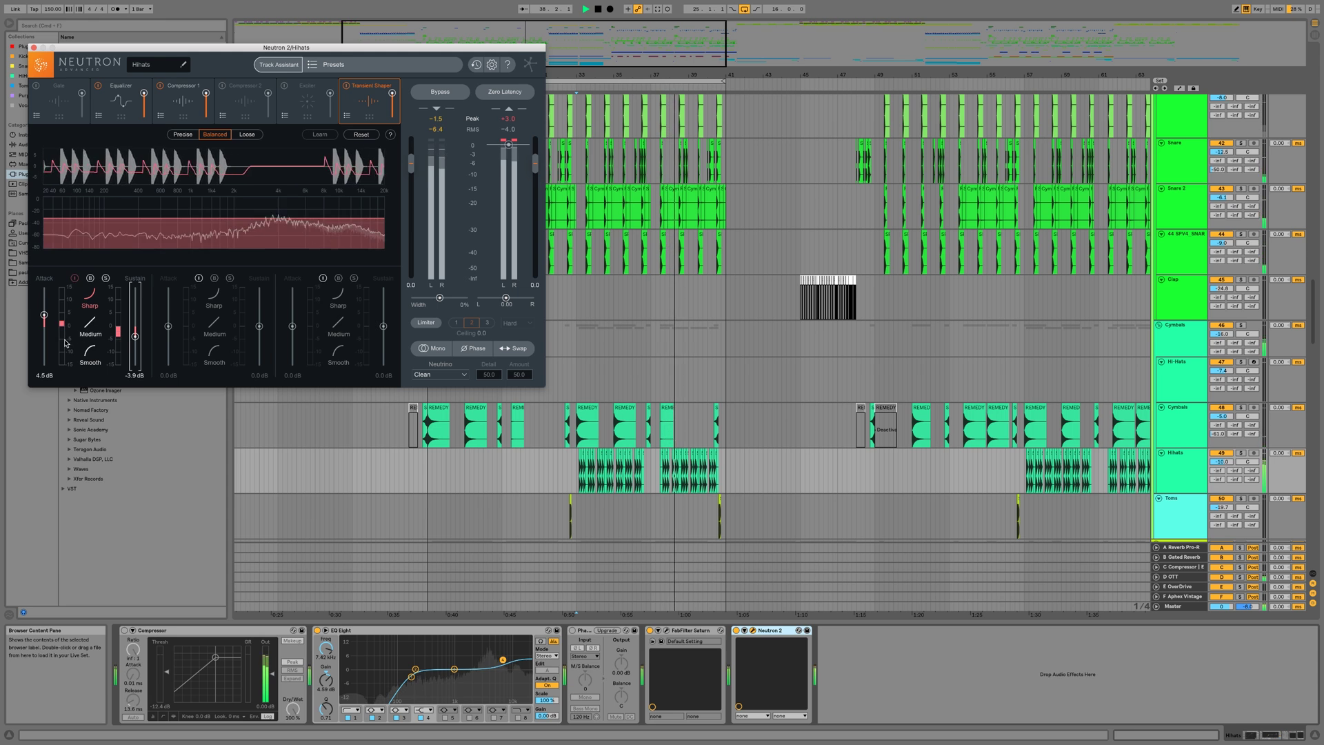
pyautogui.moveTo(134, 344); pyautogui.dragTo(136, 349)
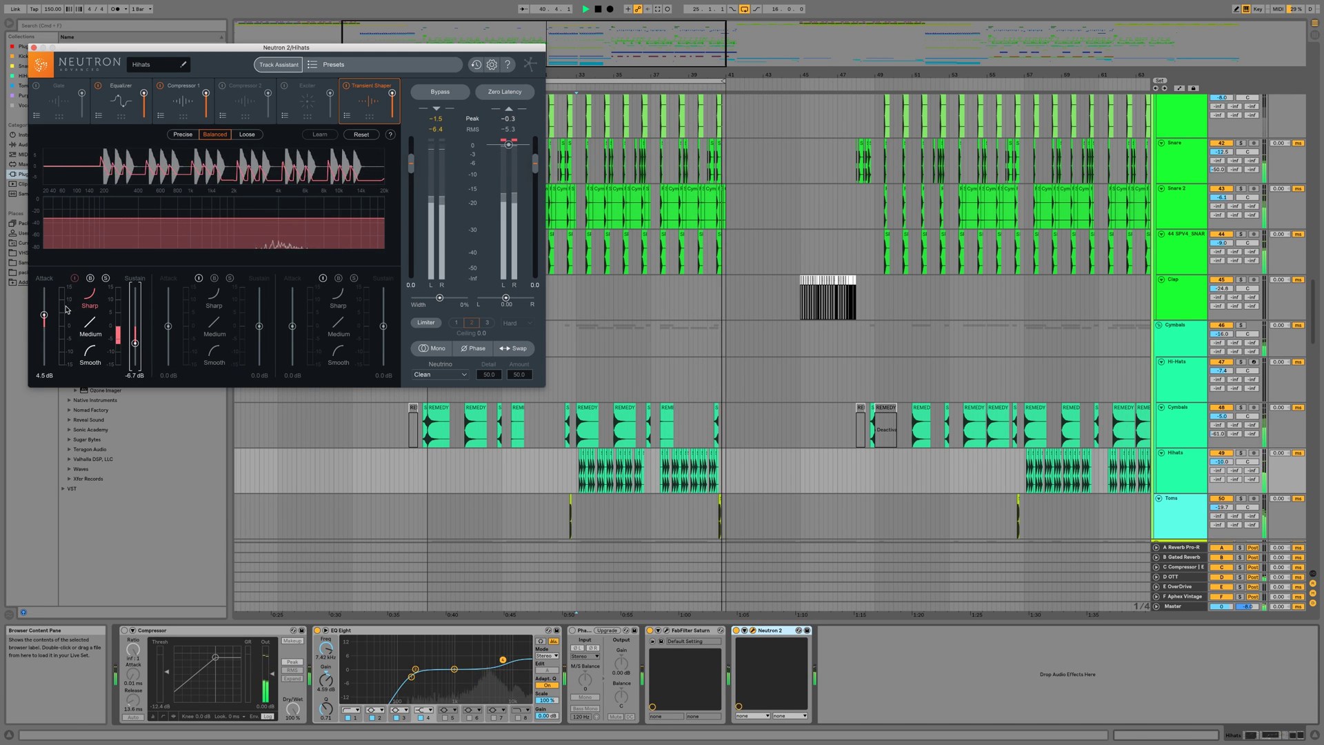
pyautogui.moveTo(44, 318); pyautogui.dragTo(44, 315)
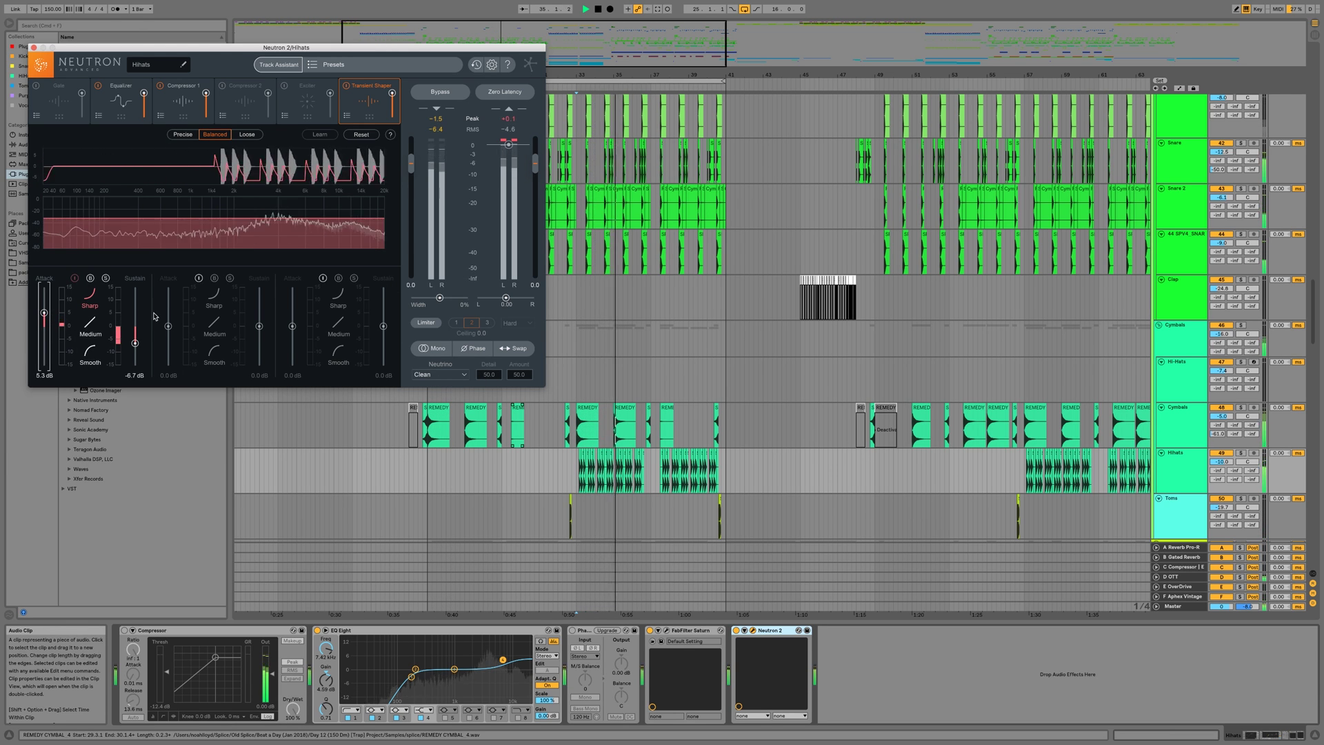
pyautogui.click(346, 86)
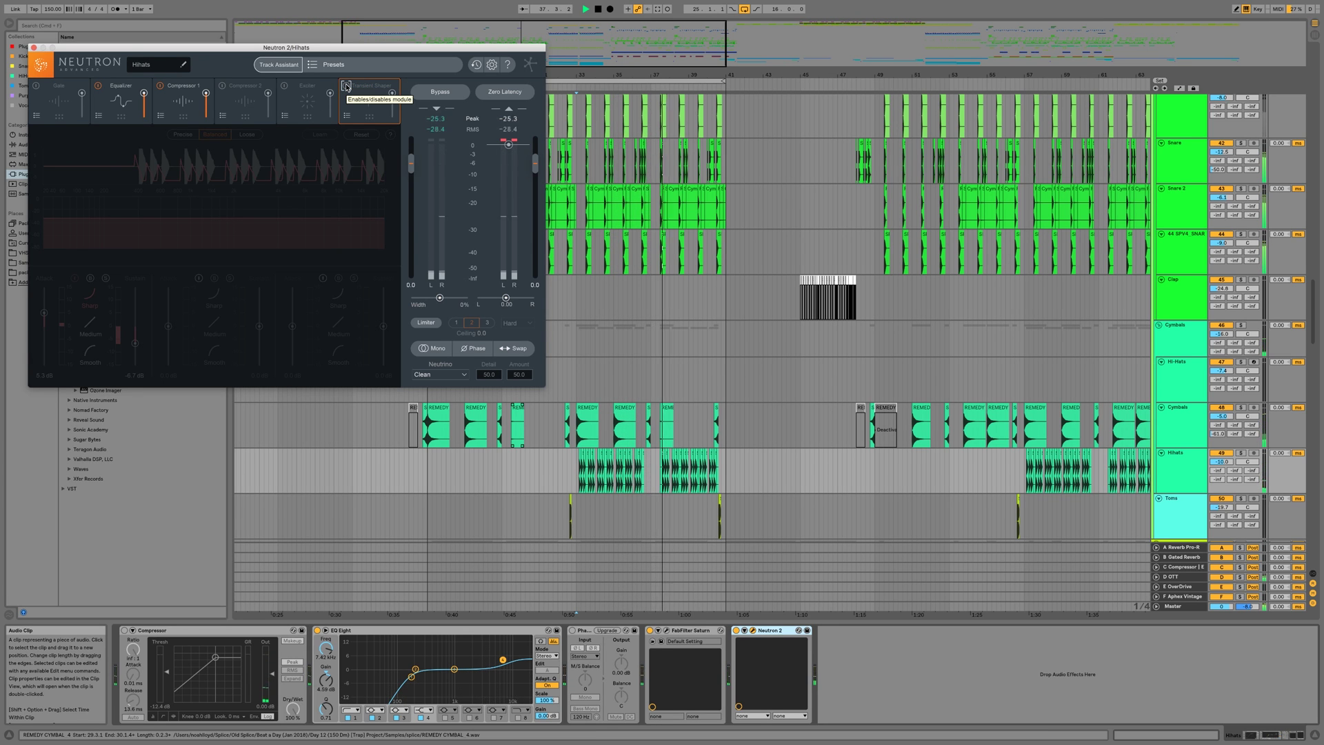
pyautogui.click(346, 86)
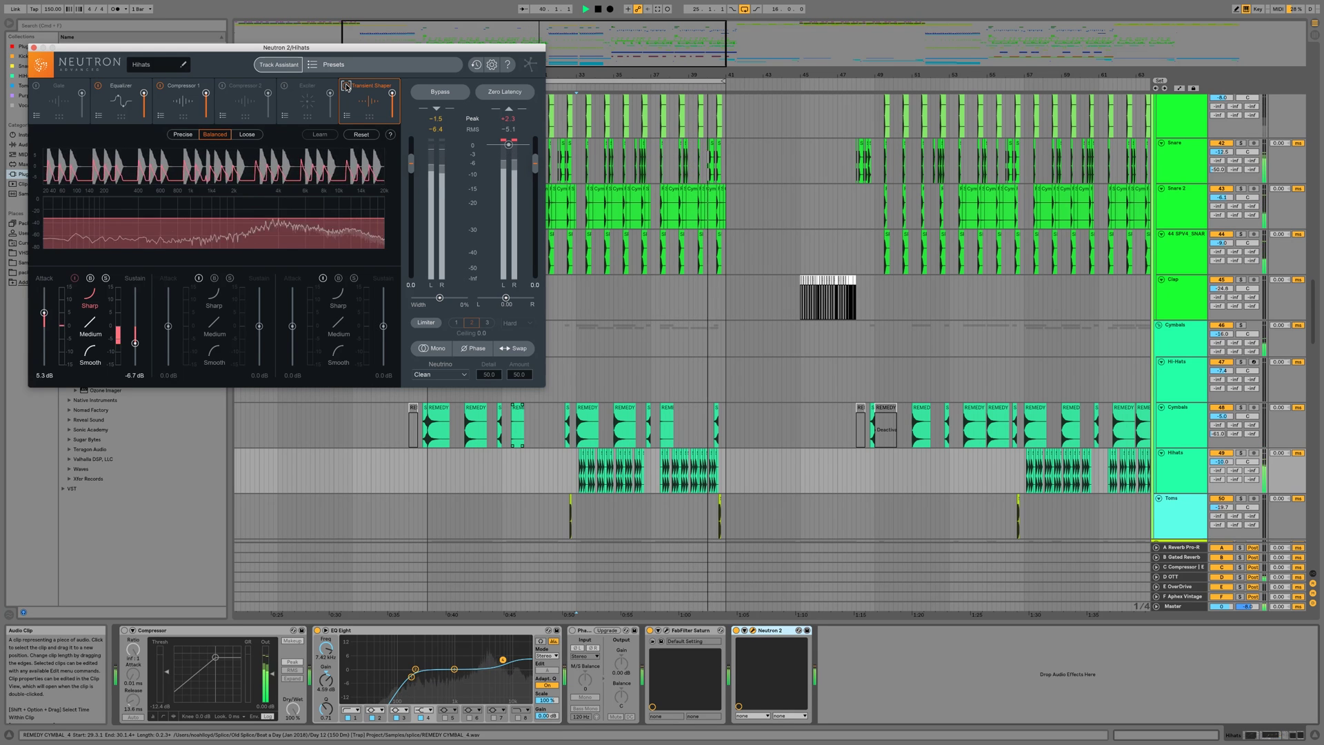
pyautogui.press('space')
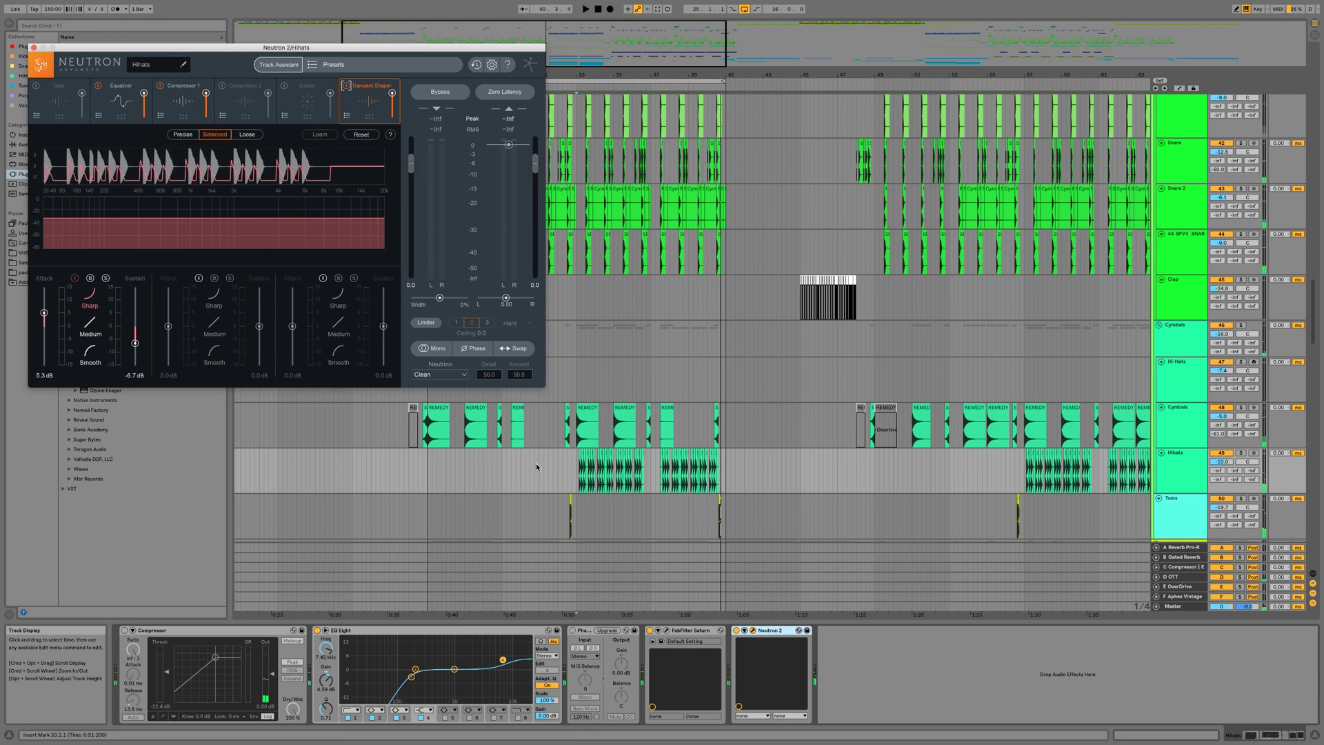
pyautogui.click(578, 469)
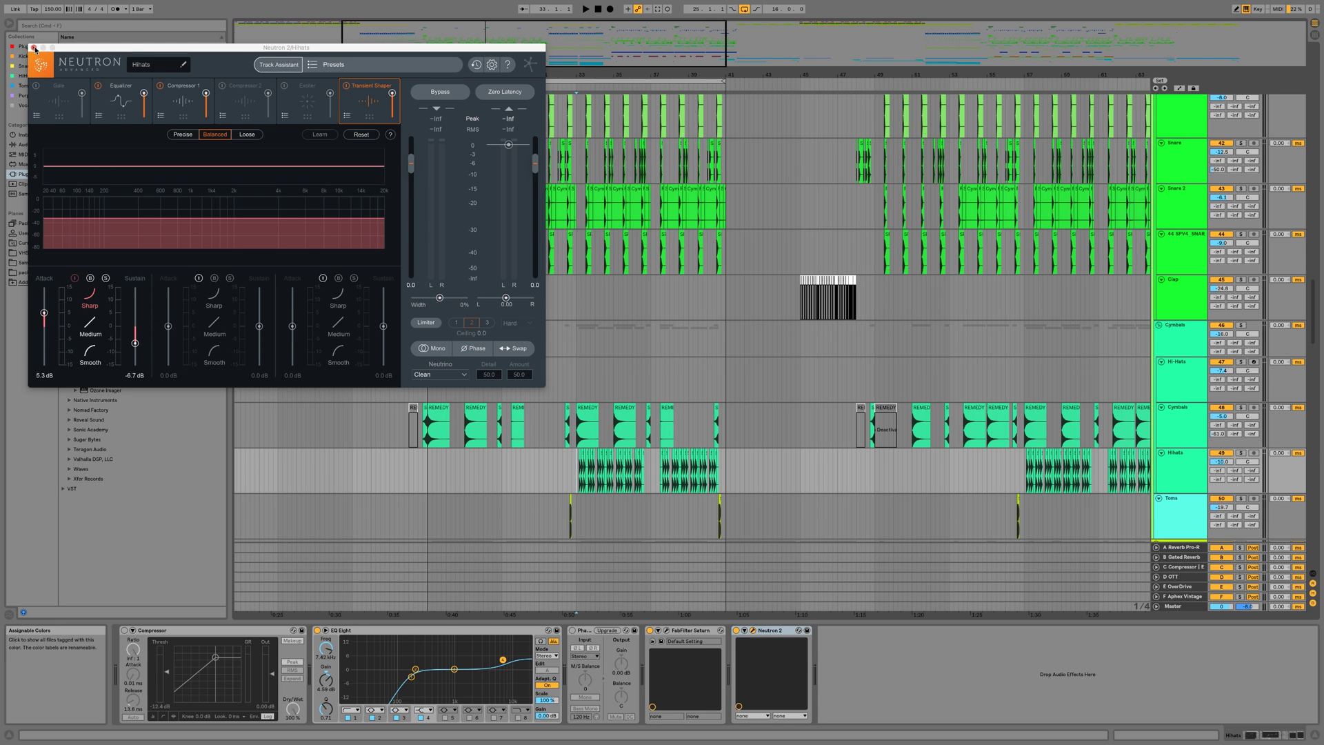
# - Close the Hihats Neutron window and select the Snare track
pyautogui.click(35, 49)
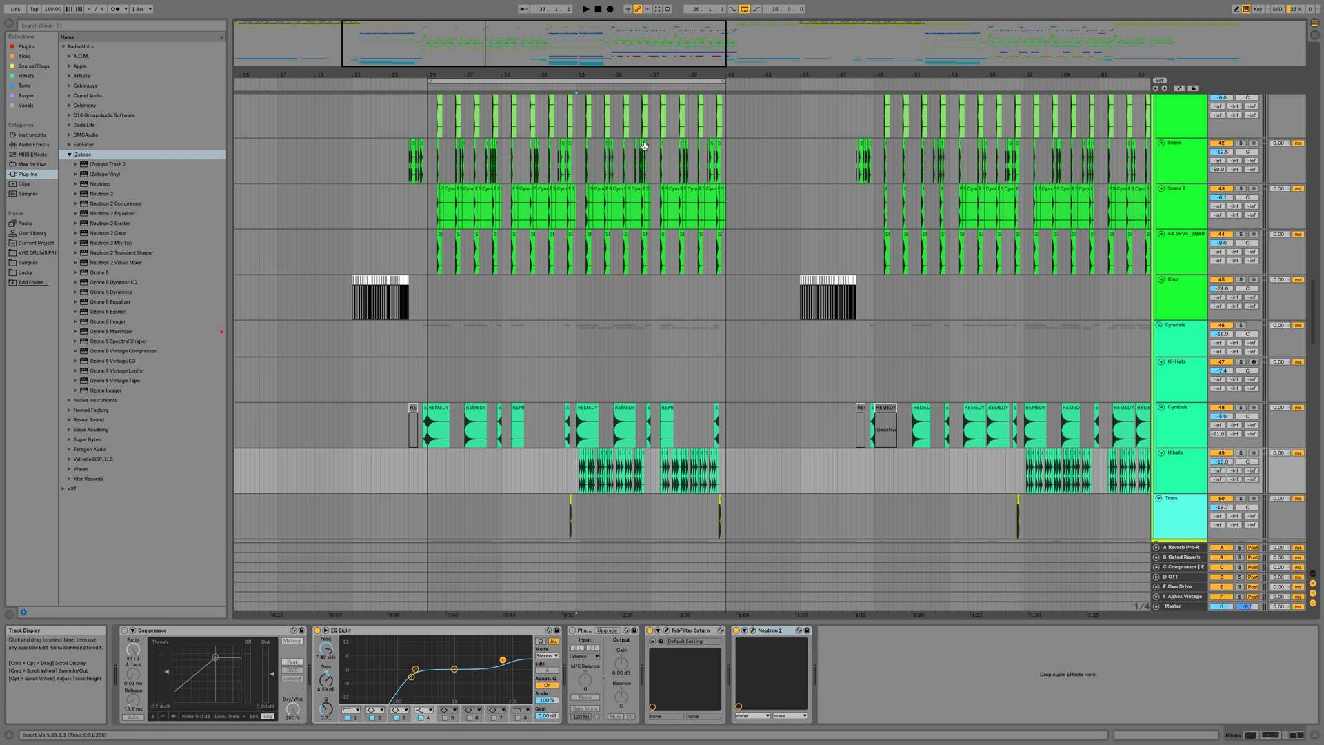
pyautogui.scroll(8, 581, 234)
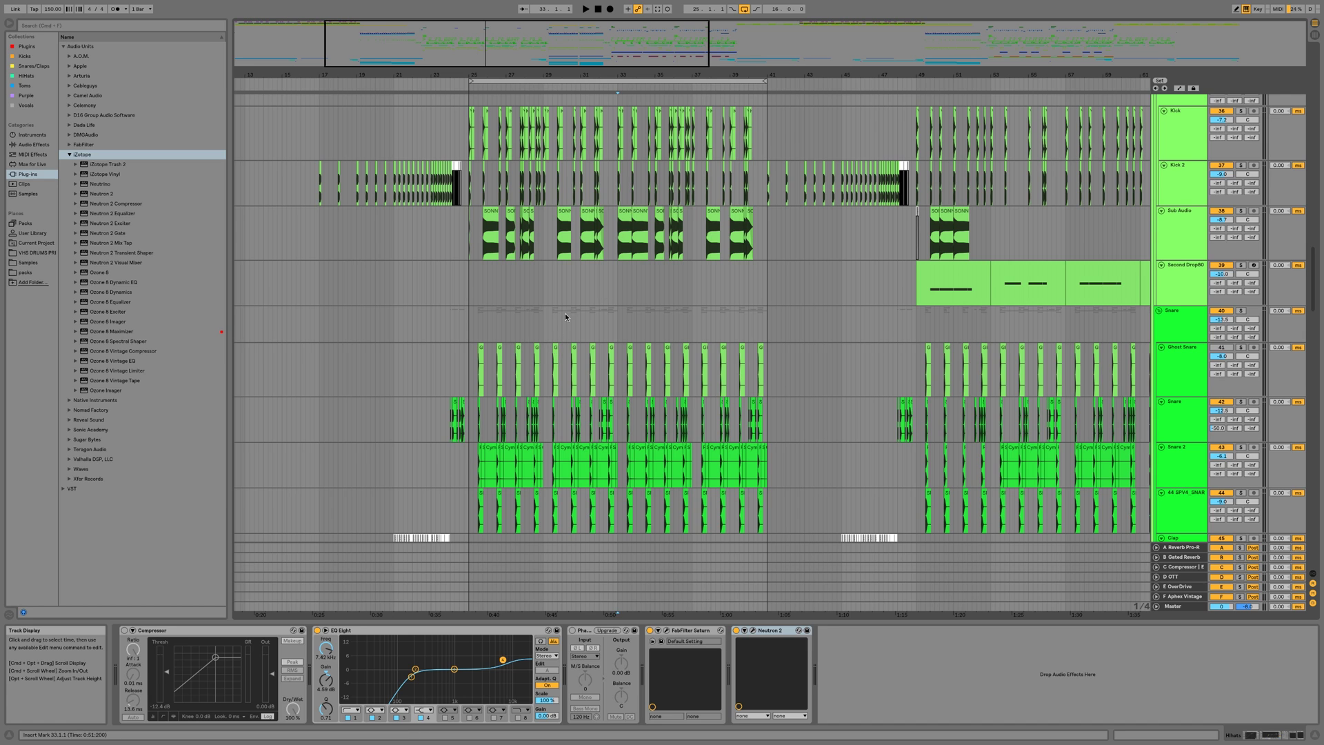
pyautogui.click(555, 321)
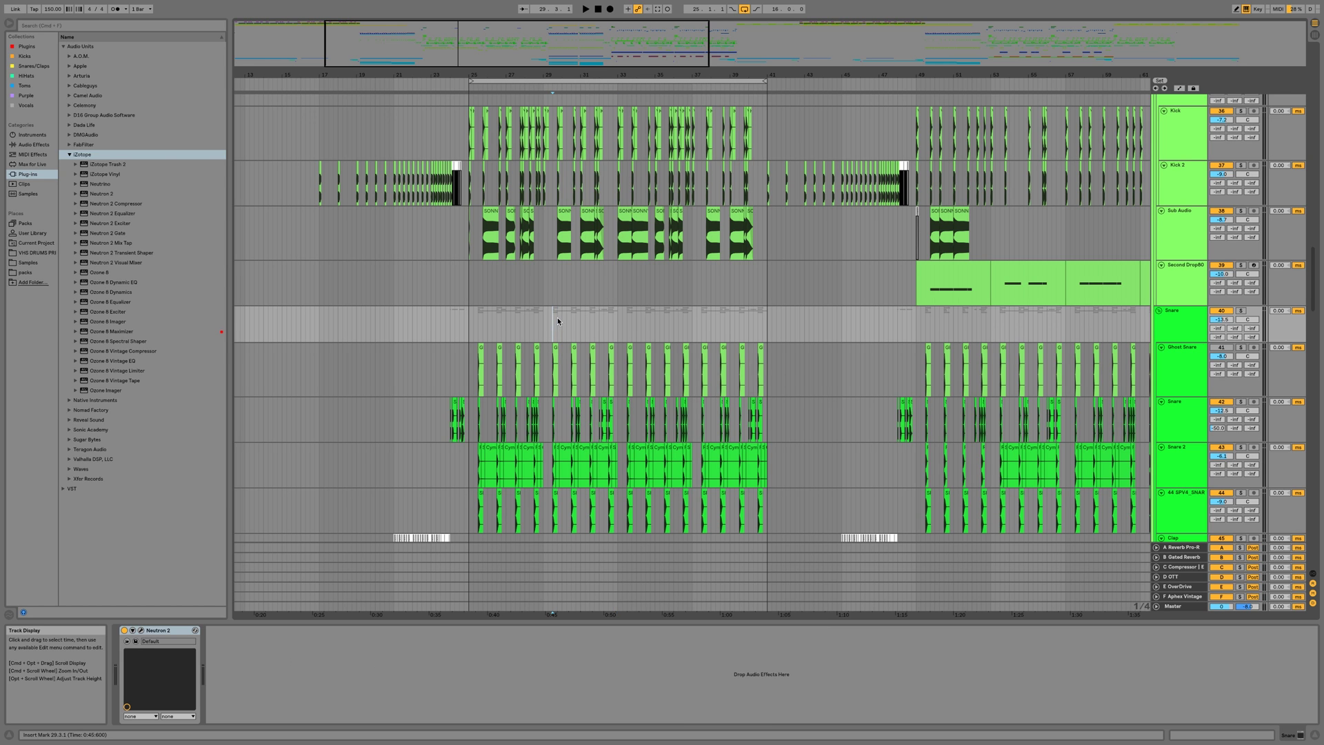
pyautogui.press('space')
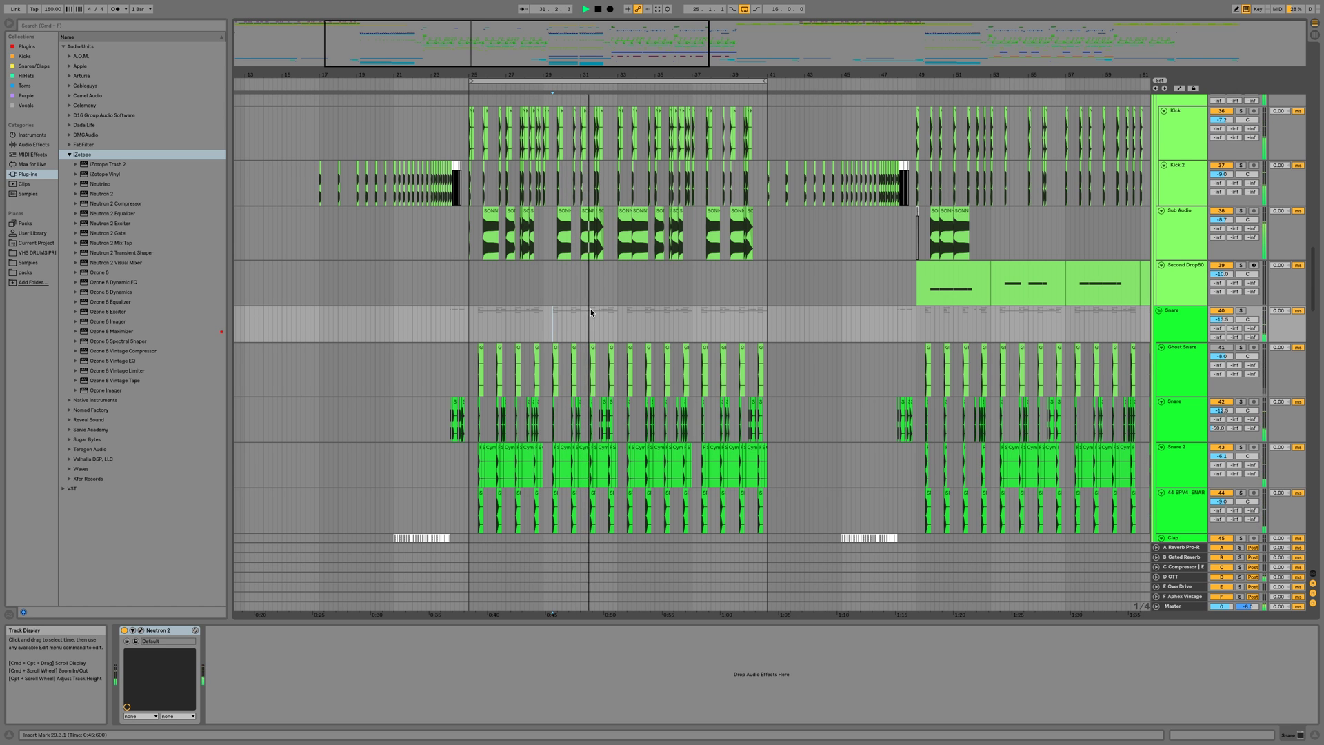
pyautogui.press('space')
# - Loop bar 31 across the snare tracks, play it, and select the Sub Audio track
pyautogui.moveTo(580, 312); pyautogui.dragTo(604, 326)
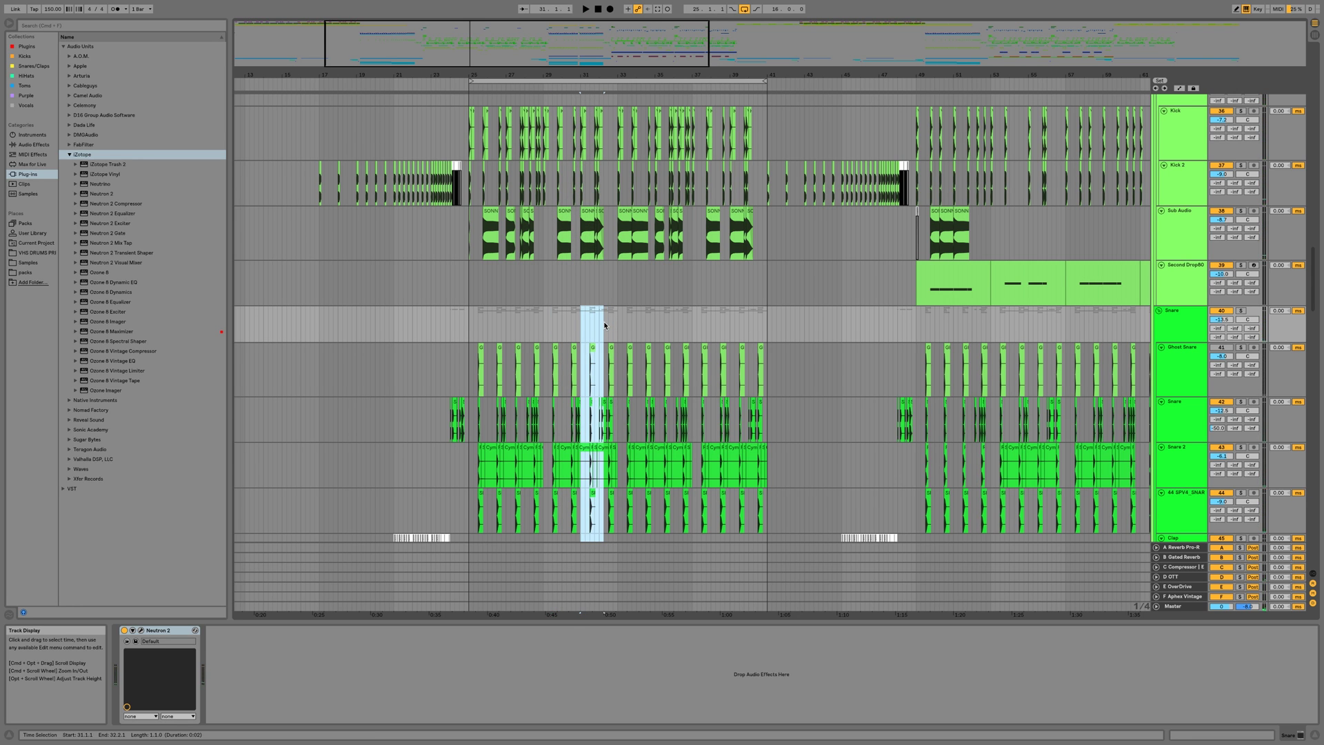
pyautogui.press('super+l')
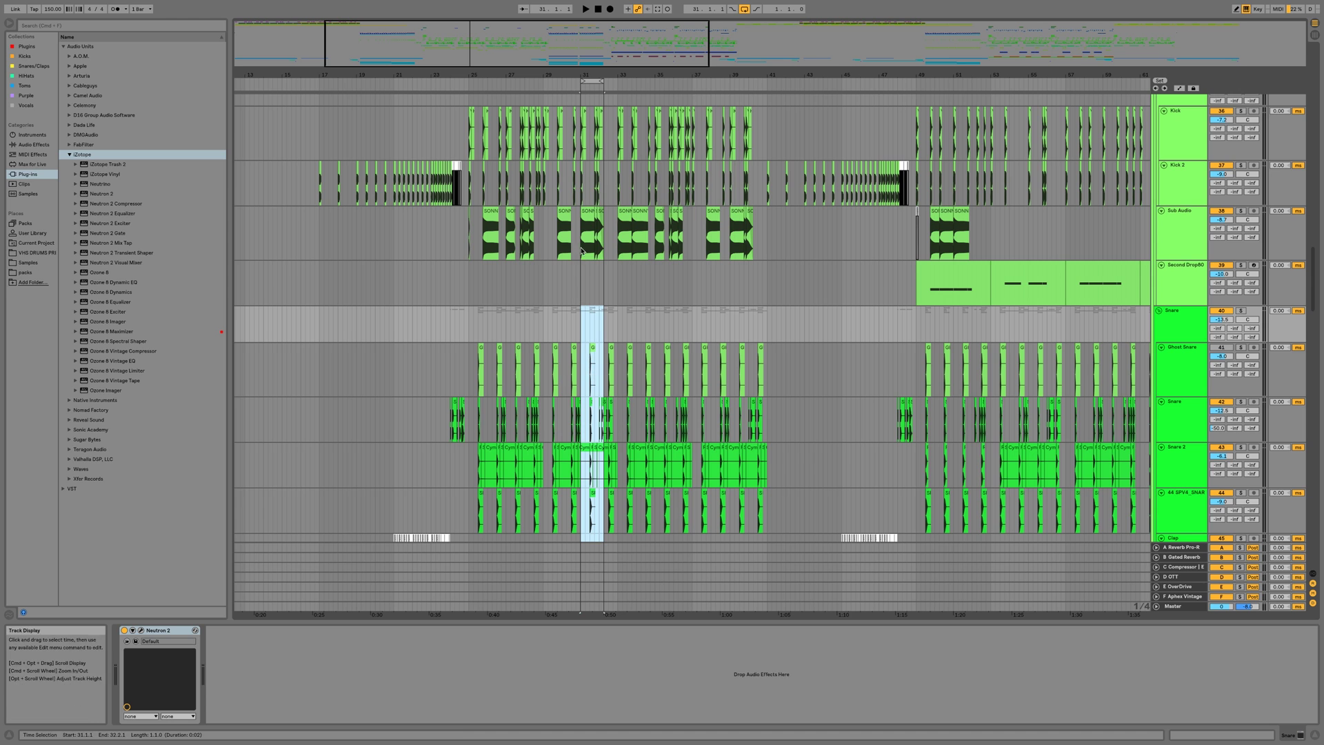
pyautogui.press('space')
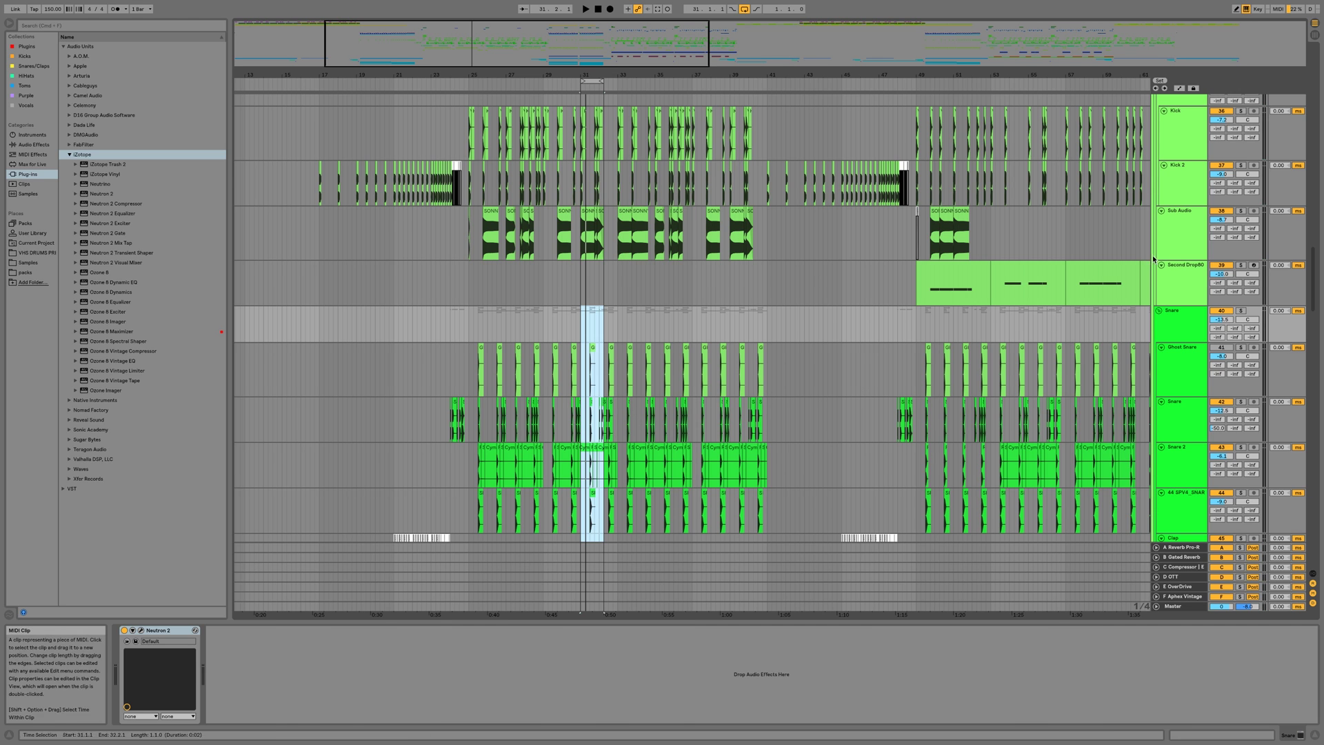
pyautogui.click(1179, 211)
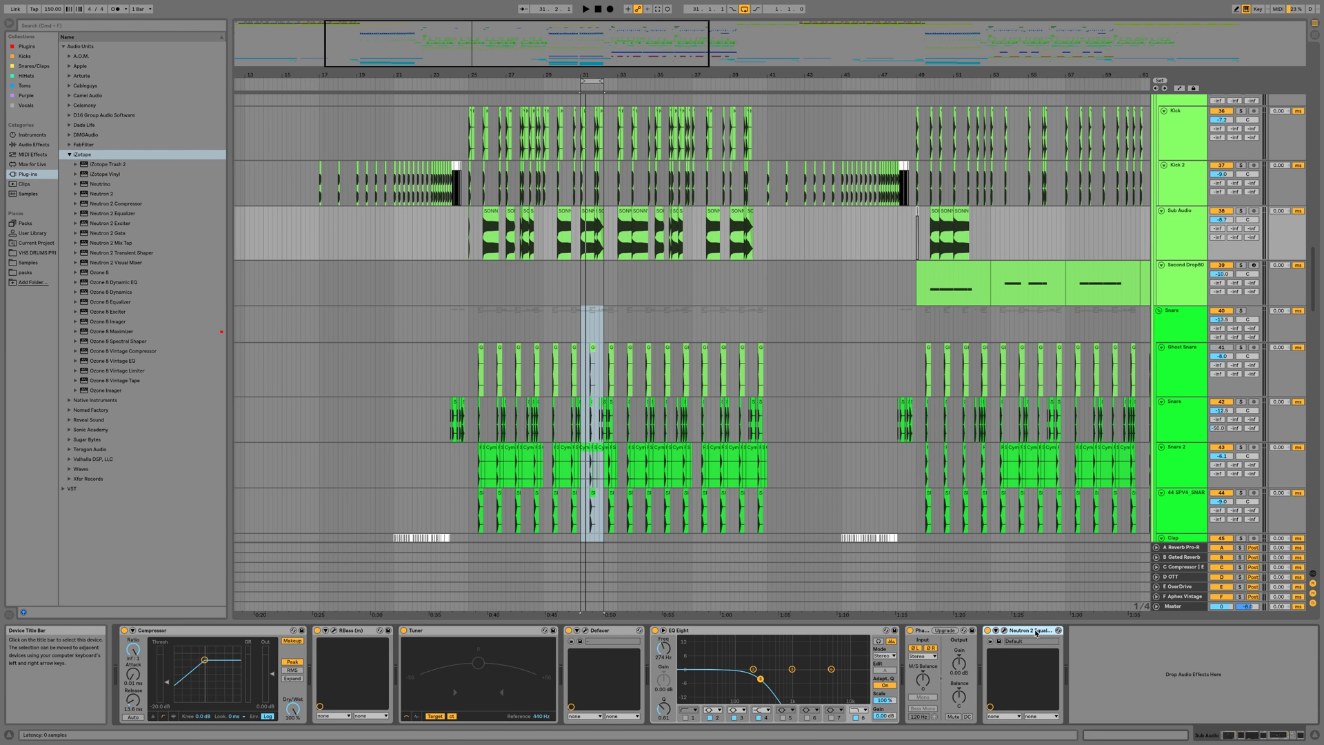
# - Open the Sub Audio's Neutron 2 Equalizer, turn on Masking, list comparison tracks, then switch to the Snare
pyautogui.click(1005, 632)
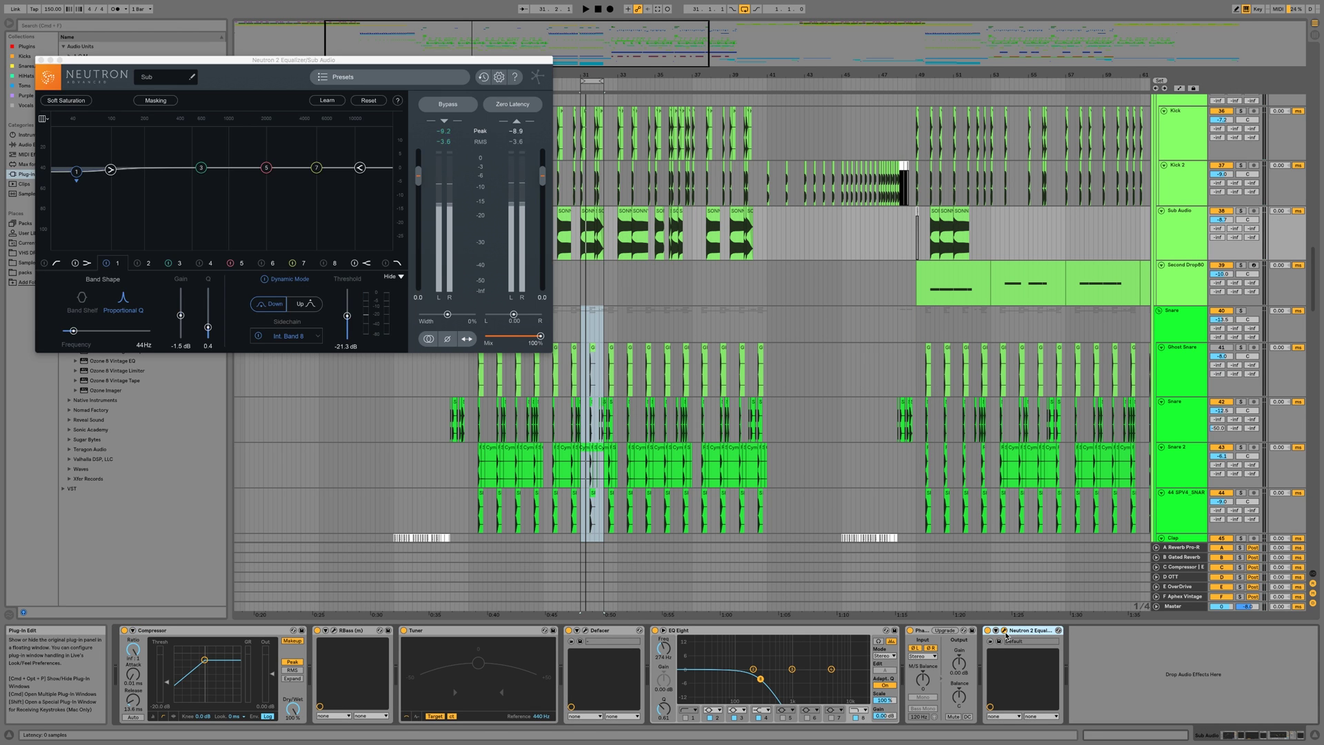
pyautogui.press('space')
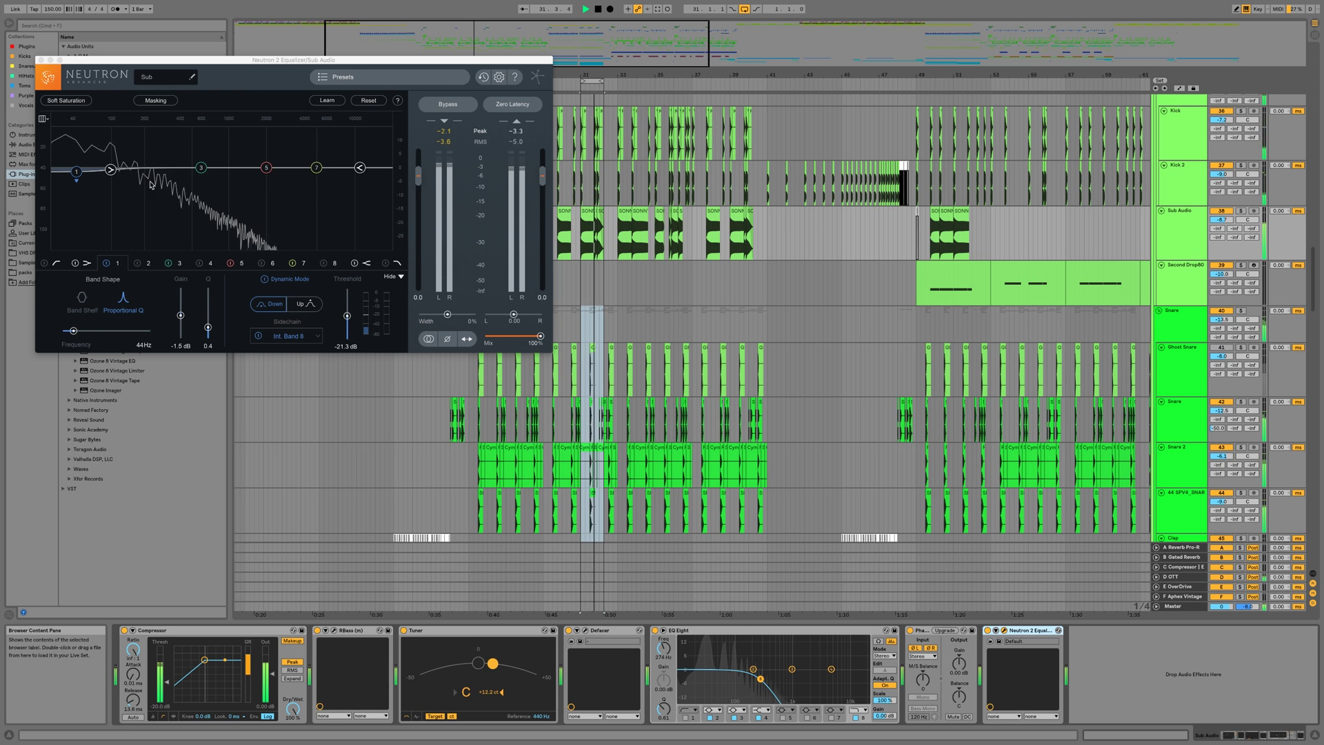
pyautogui.press('space')
pyautogui.click(169, 101)
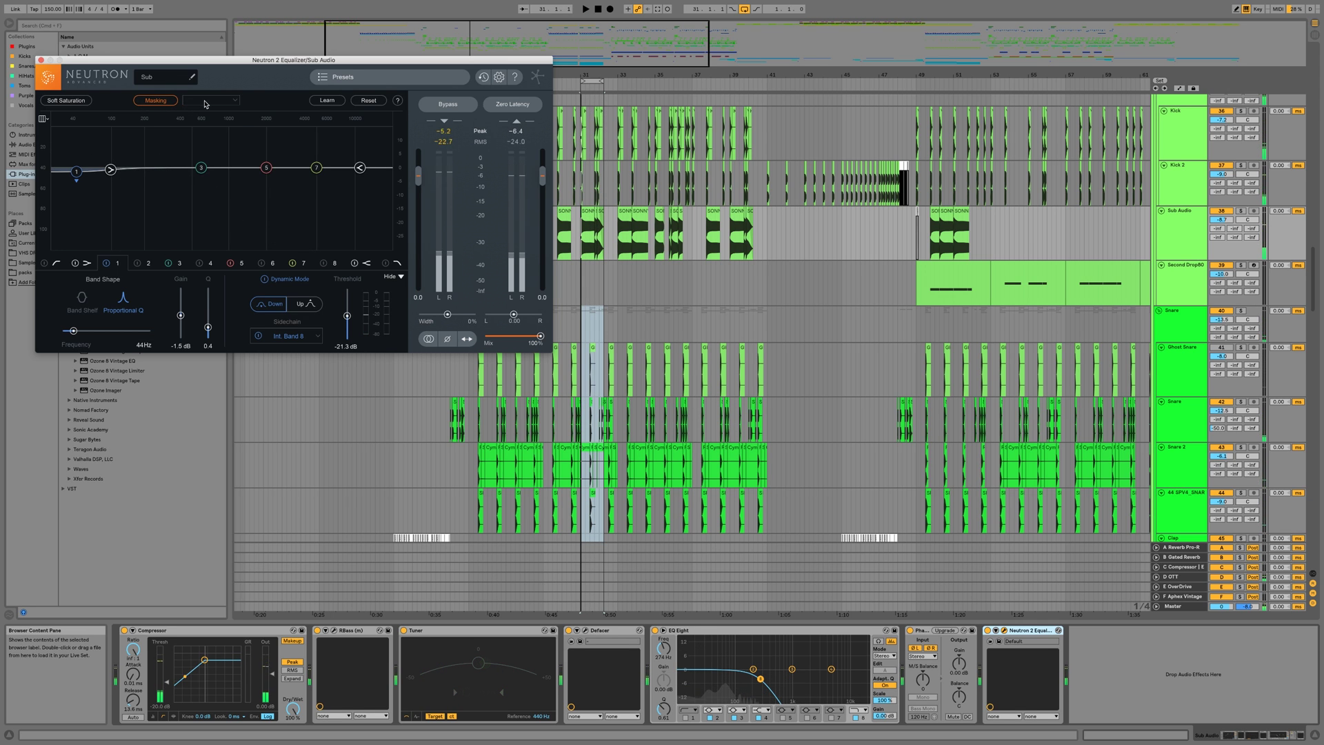
pyautogui.click(187, 100)
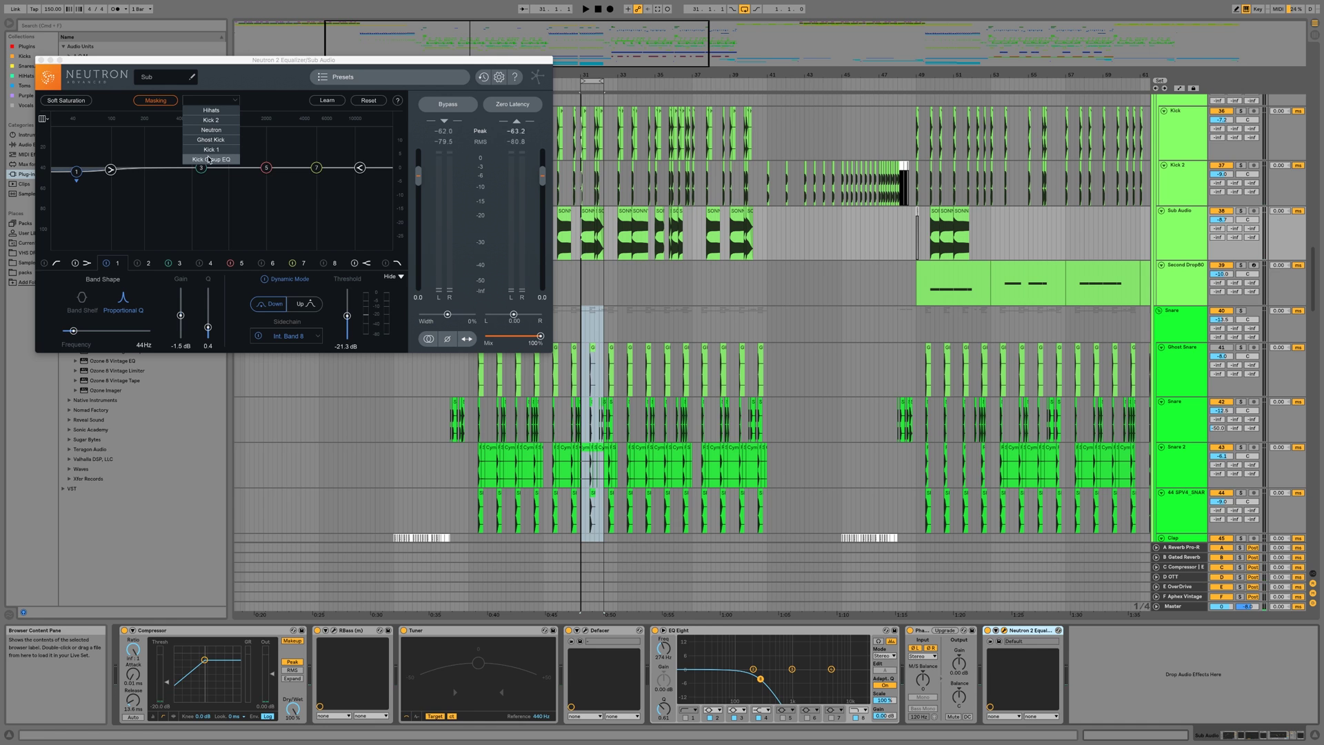
pyautogui.click(731, 324)
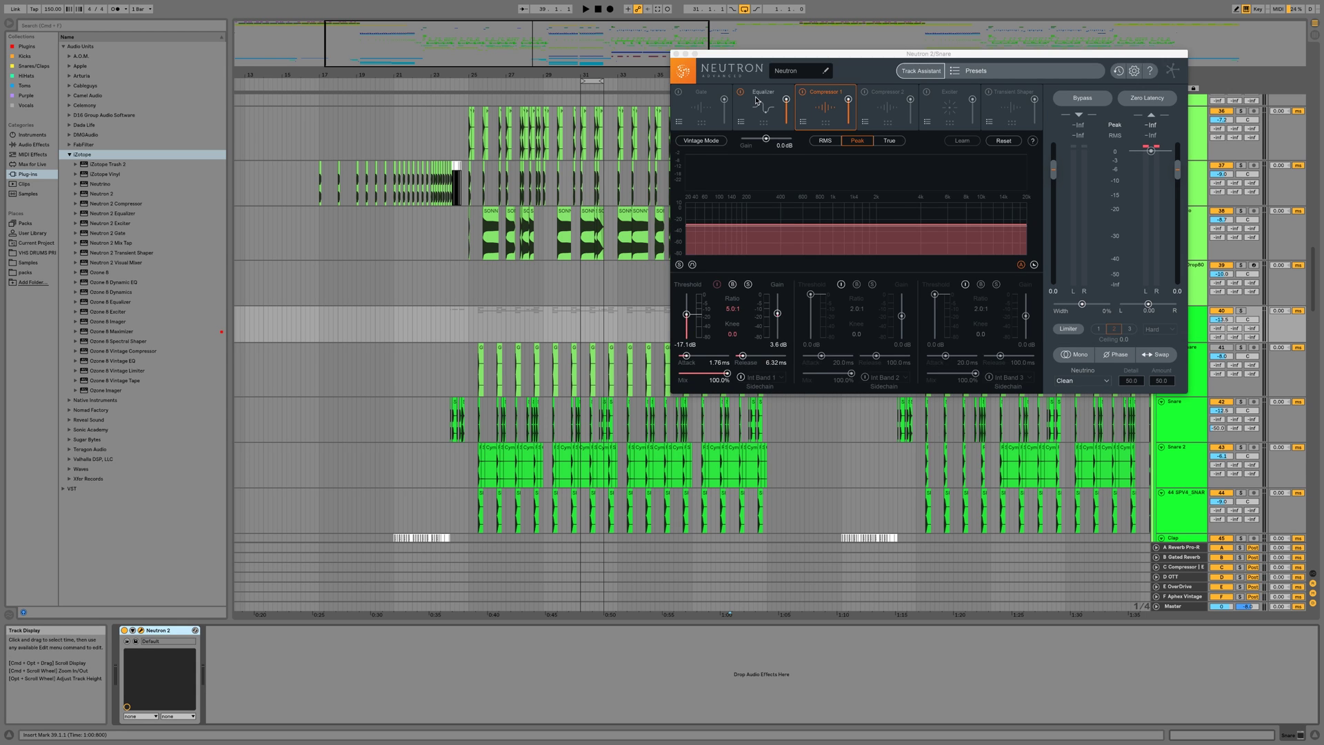
# - Show the Snare's Equalizer module and set masking comparison against the Sub track
pyautogui.click(759, 103)
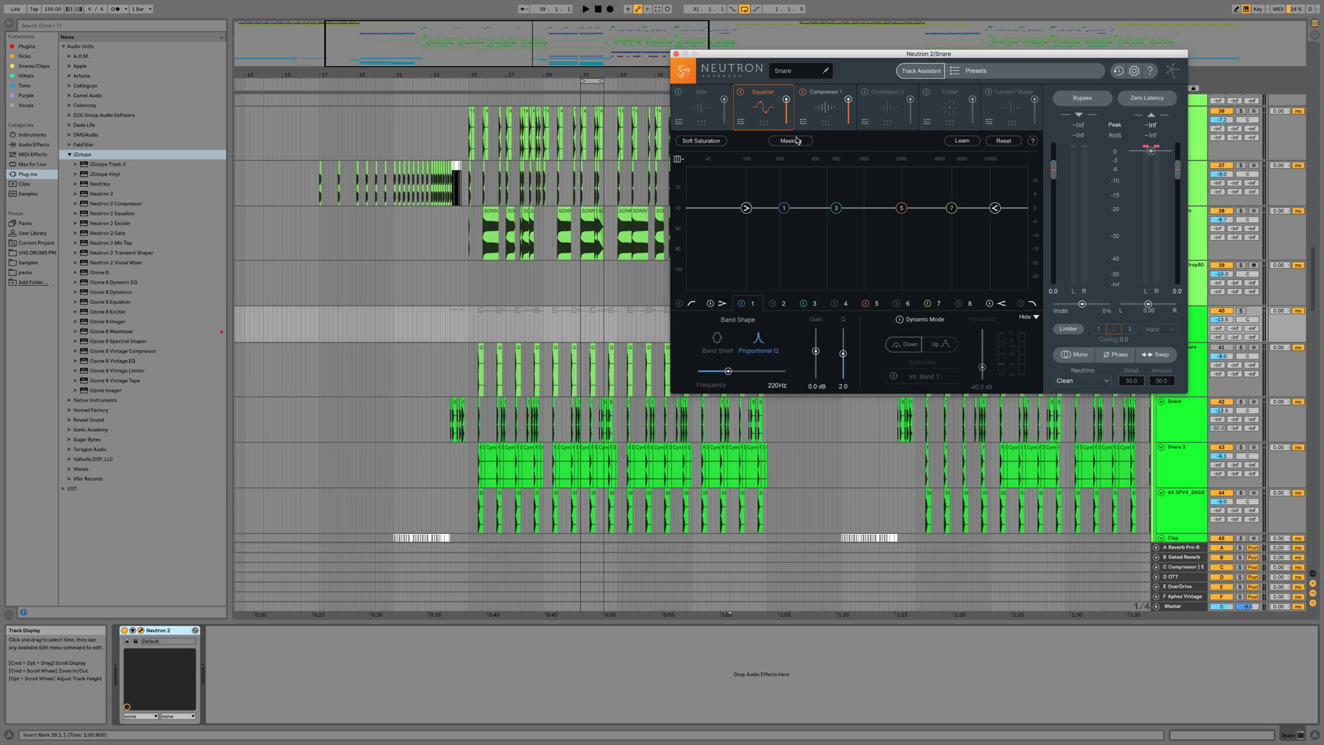
pyautogui.click(838, 141)
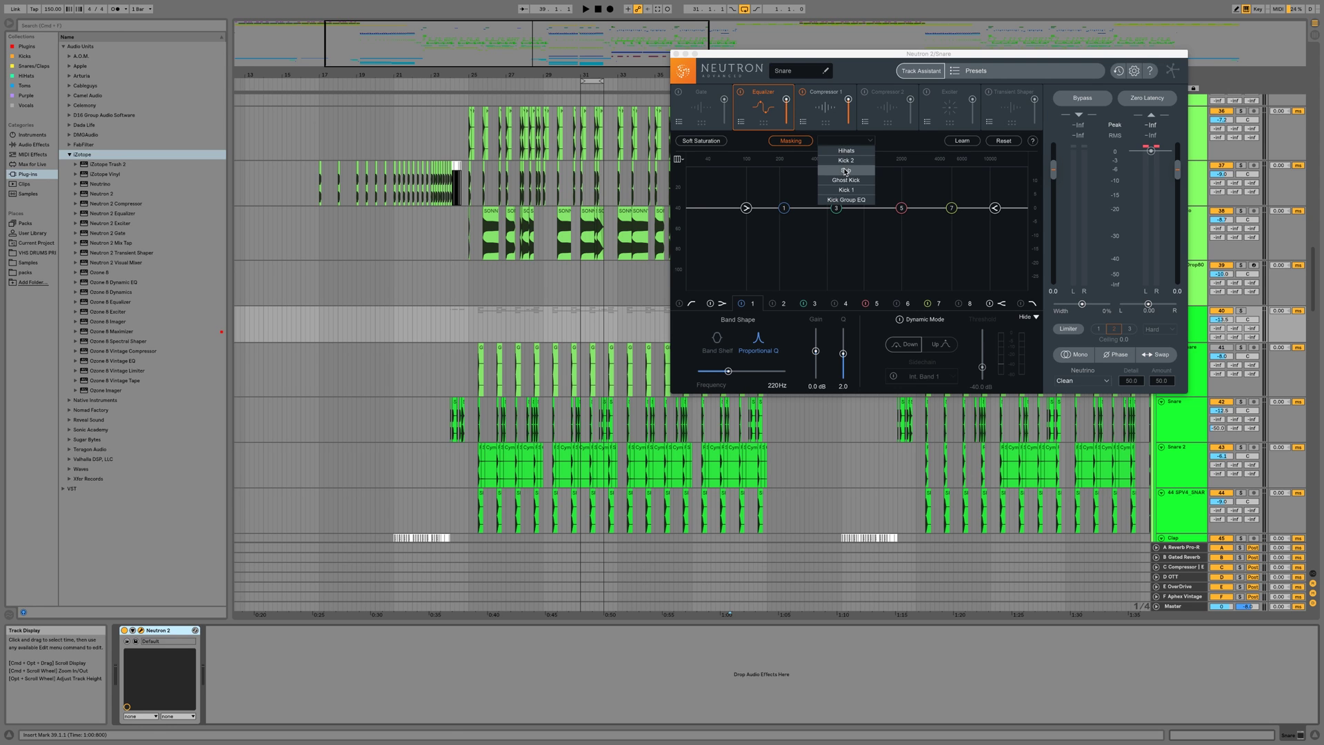
pyautogui.click(845, 170)
pyautogui.press('space')
# - Adjust and then switch off the Sub's first EQ band while replaying from bar 31
pyautogui.moveTo(712, 312); pyautogui.dragTo(713, 308)
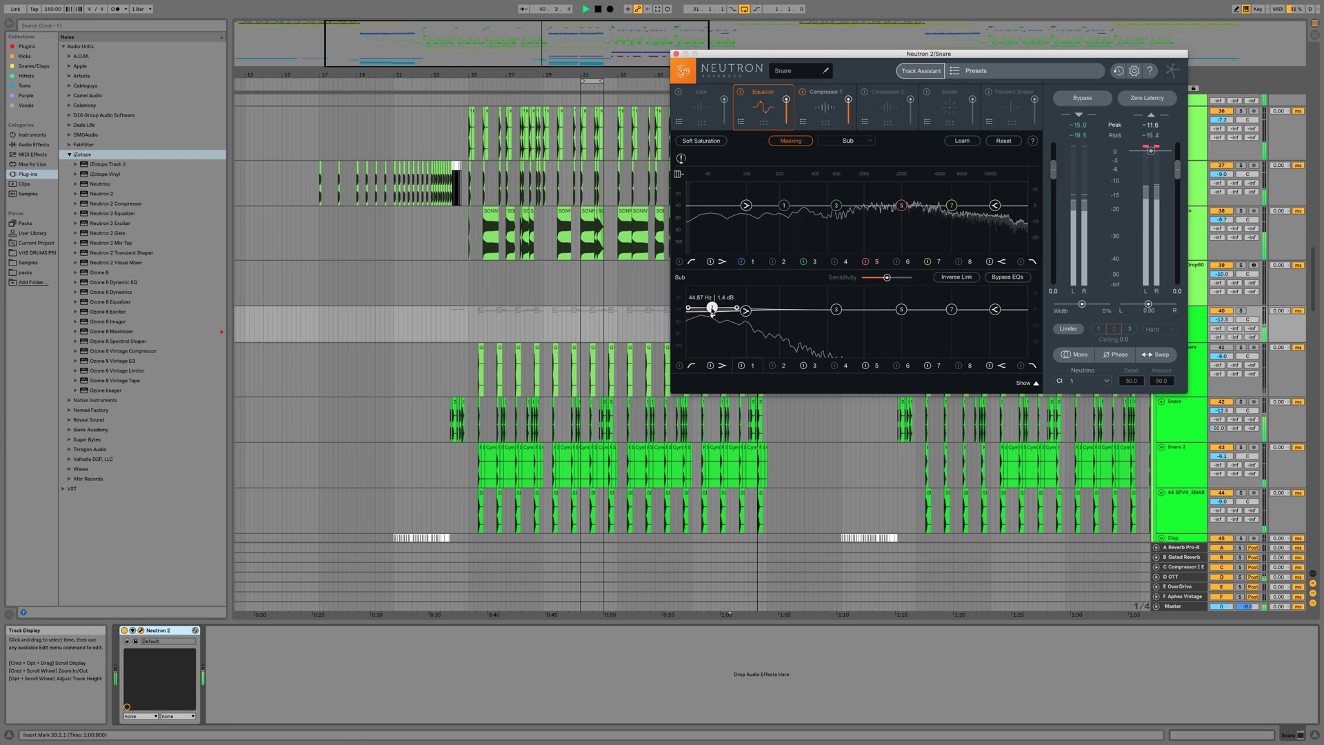
pyautogui.click(1026, 385)
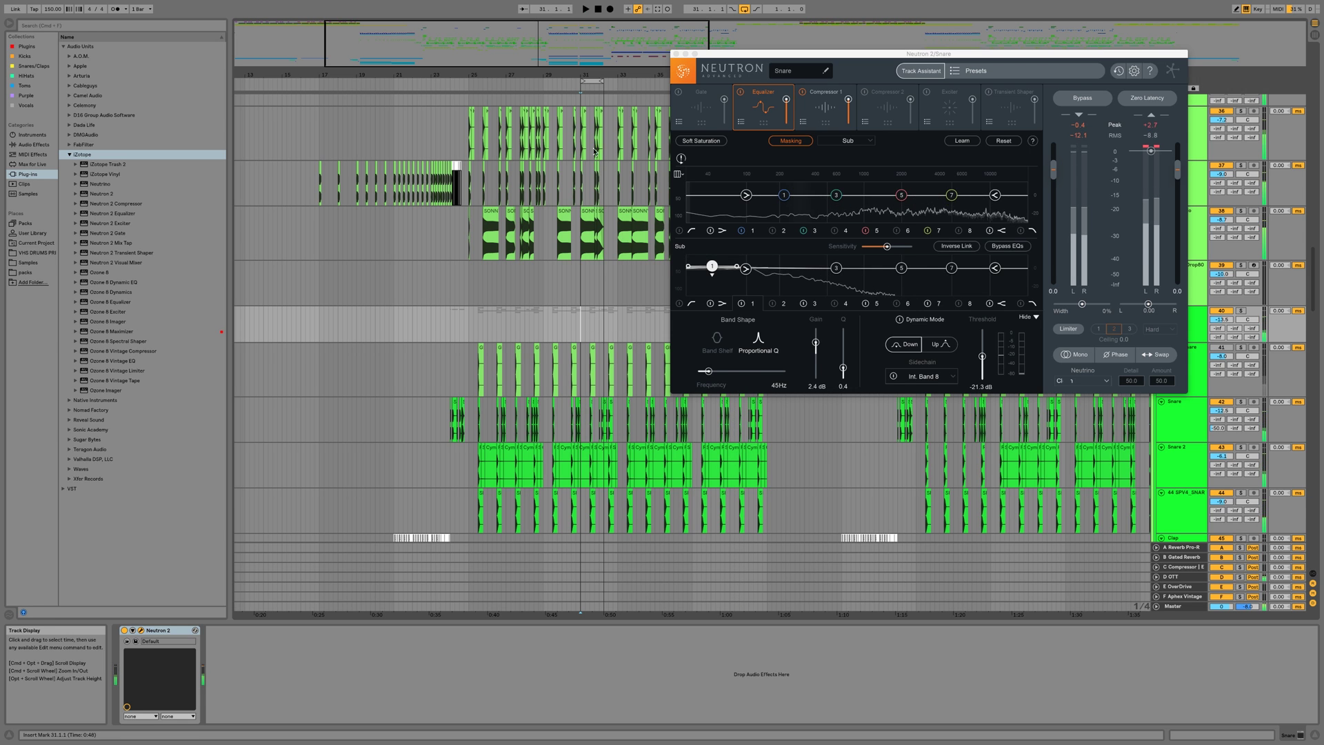
pyautogui.click(578, 317)
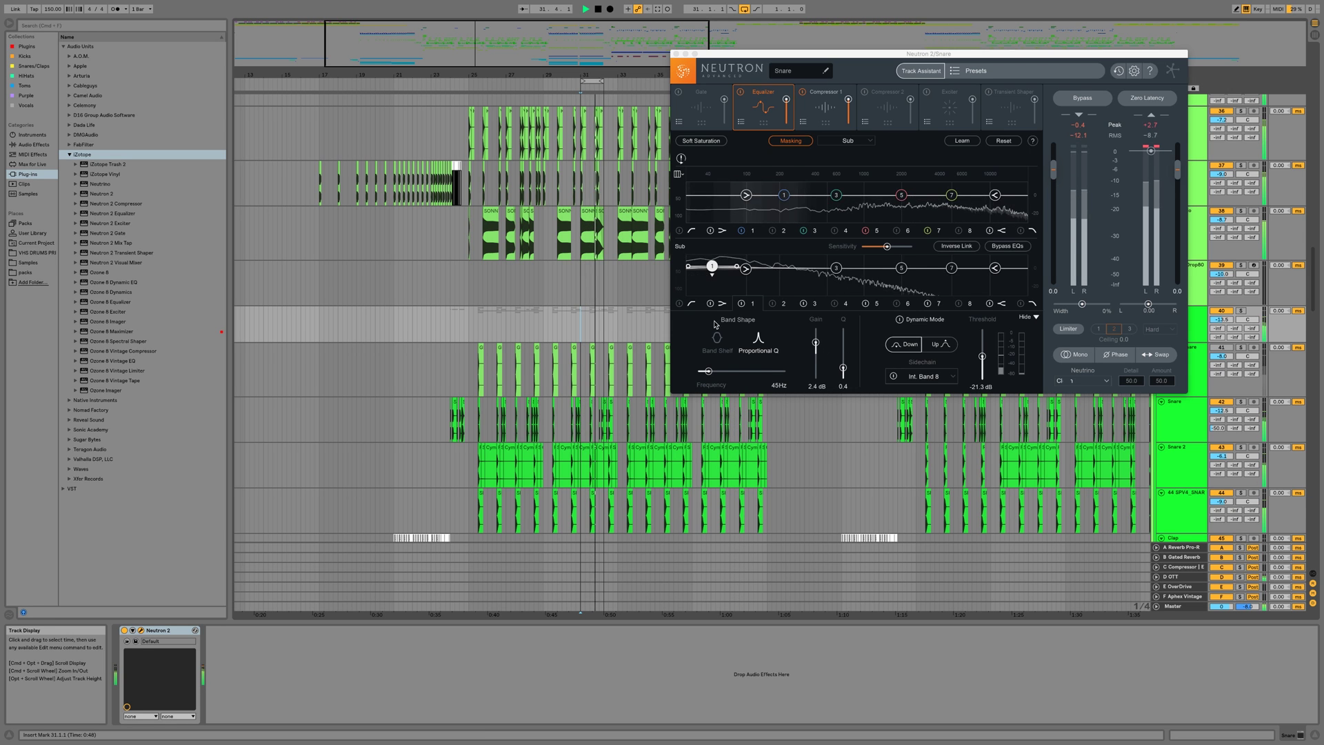
pyautogui.click(741, 307)
pyautogui.click(742, 304)
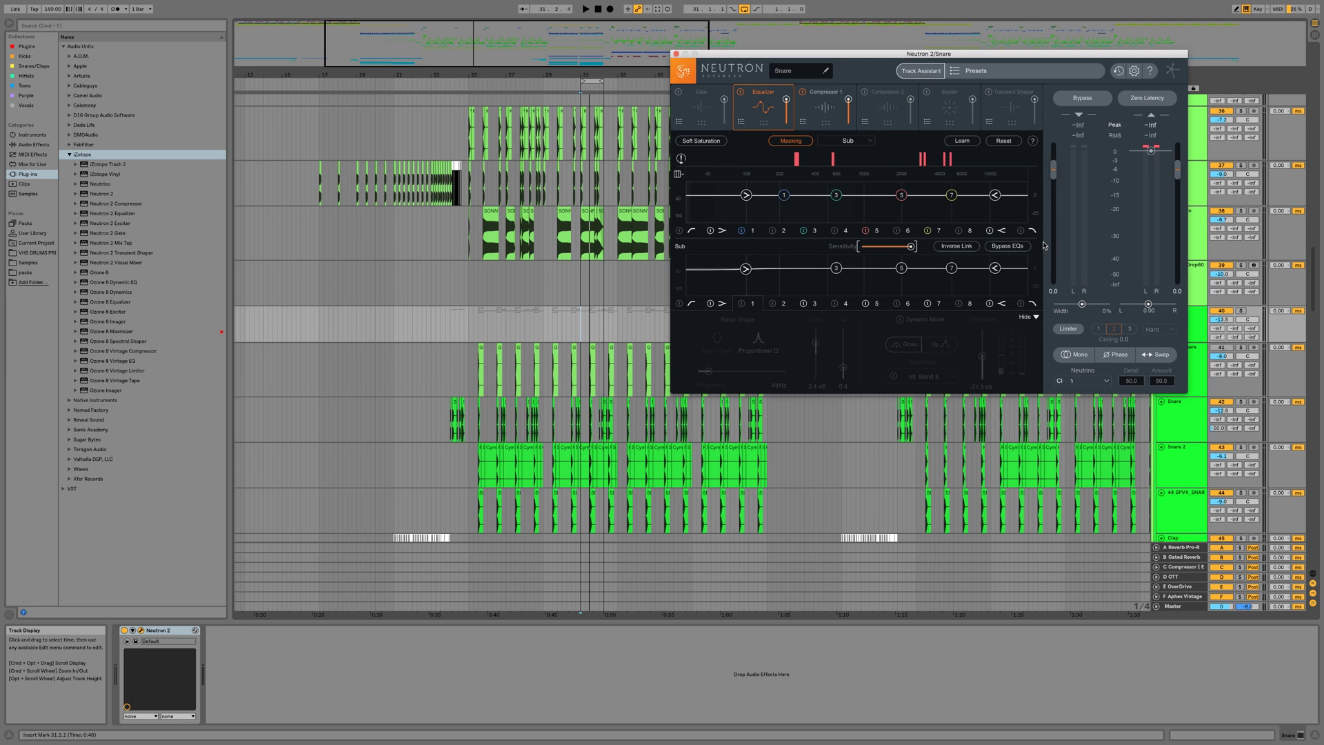
# - Place the snare EQ band 2 cut at 167 Hz and -13.5 dB, with Q 1.9
pyautogui.press('space')
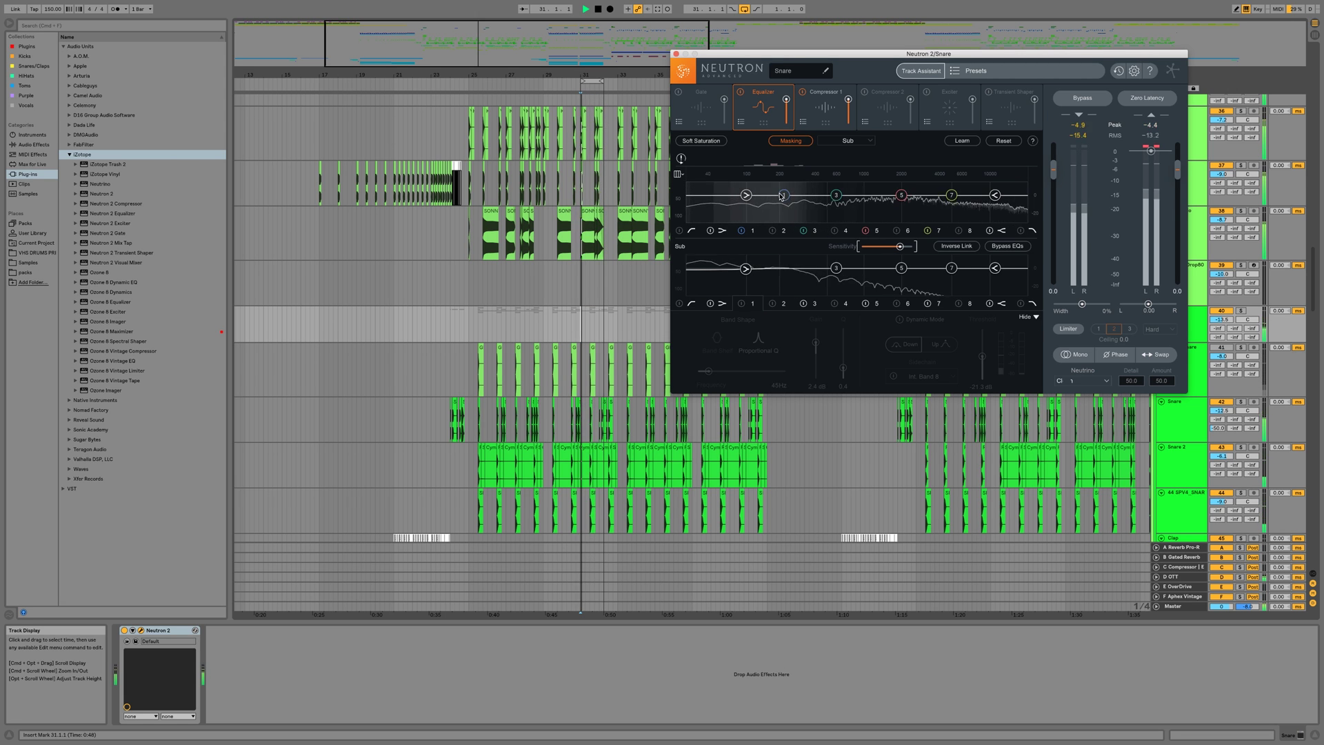
pyautogui.moveTo(784, 197); pyautogui.dragTo(771, 198)
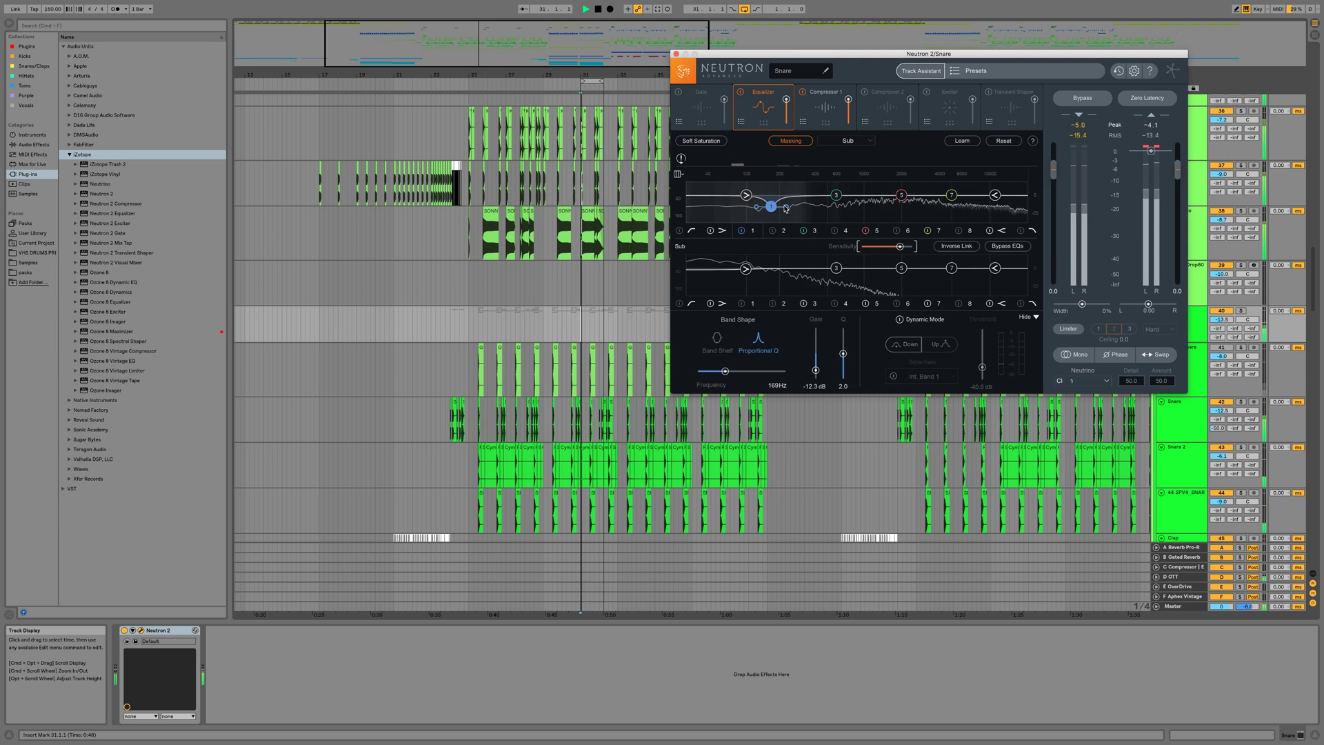
pyautogui.scroll(-1, 788, 209)
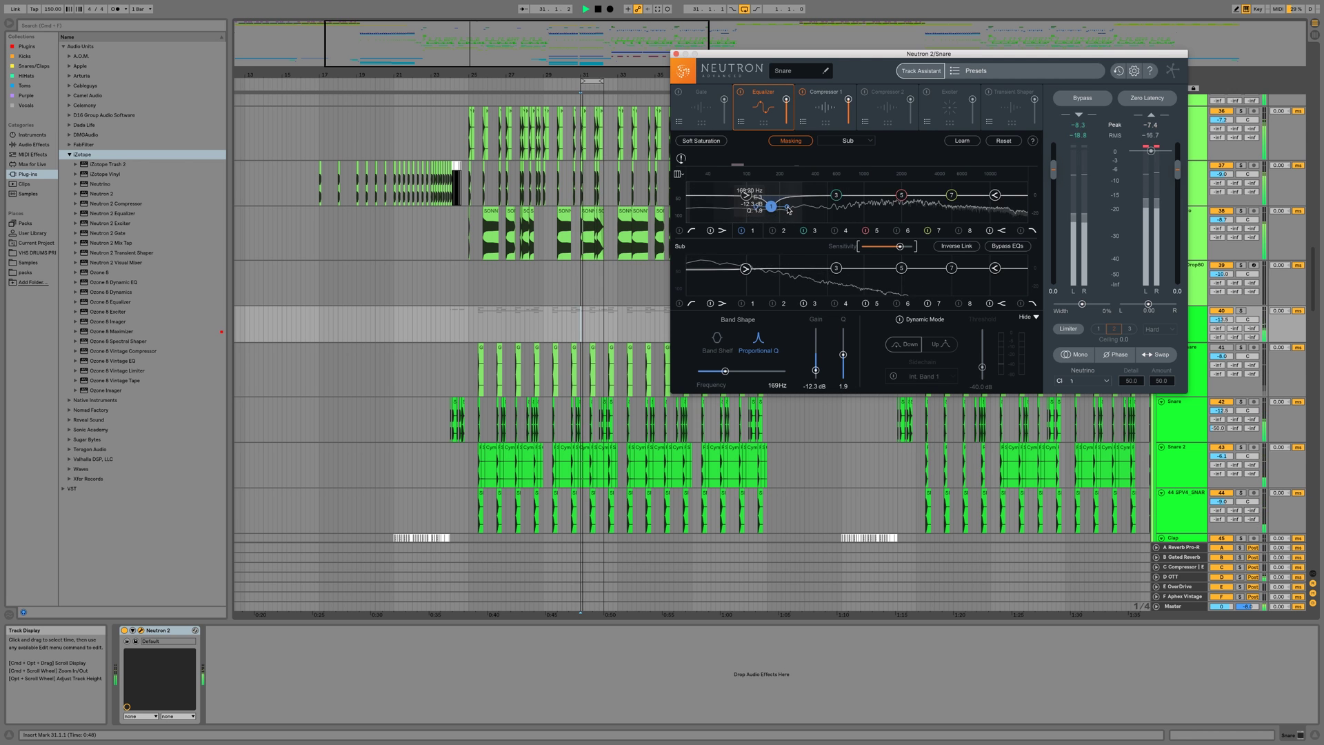
pyautogui.moveTo(771, 207); pyautogui.dragTo(774, 212)
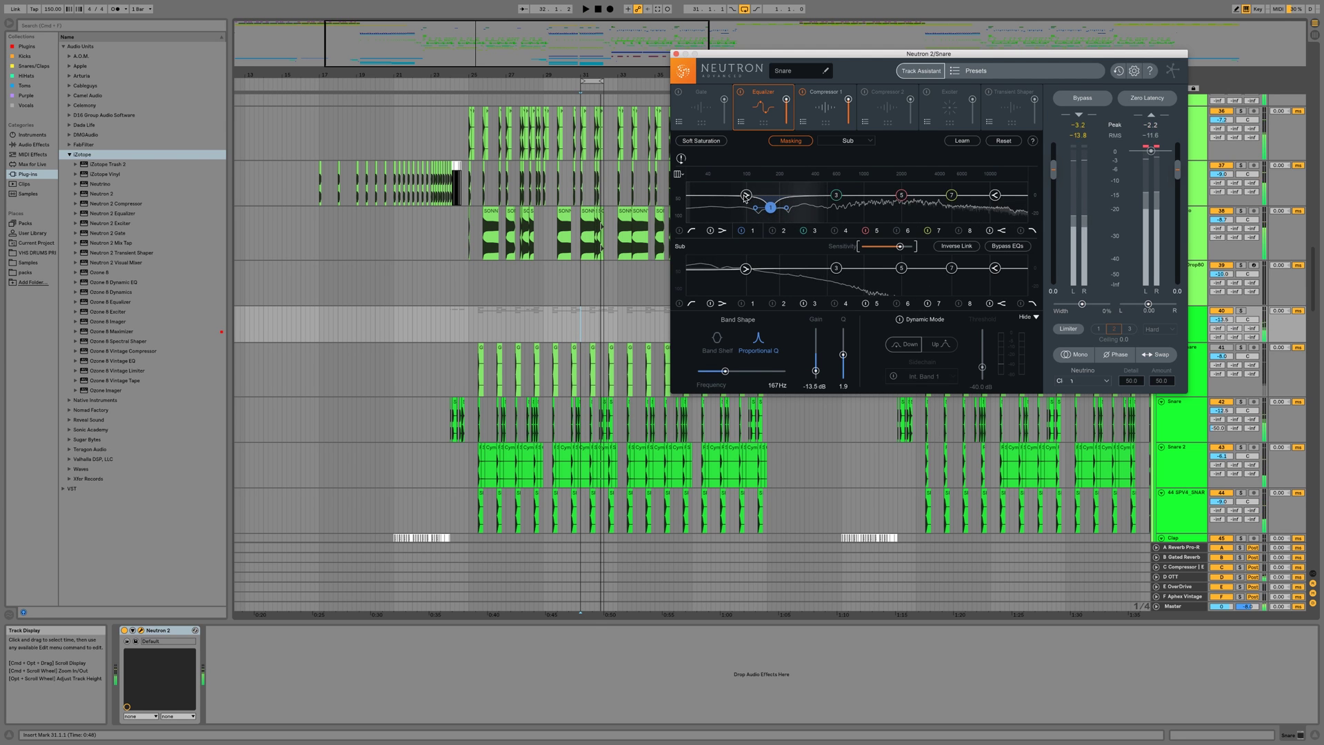
# - Add a 180 Hz low cut on the snare and move the Sub's band 3 to about 171 Hz, +7 dB
pyautogui.click(679, 231)
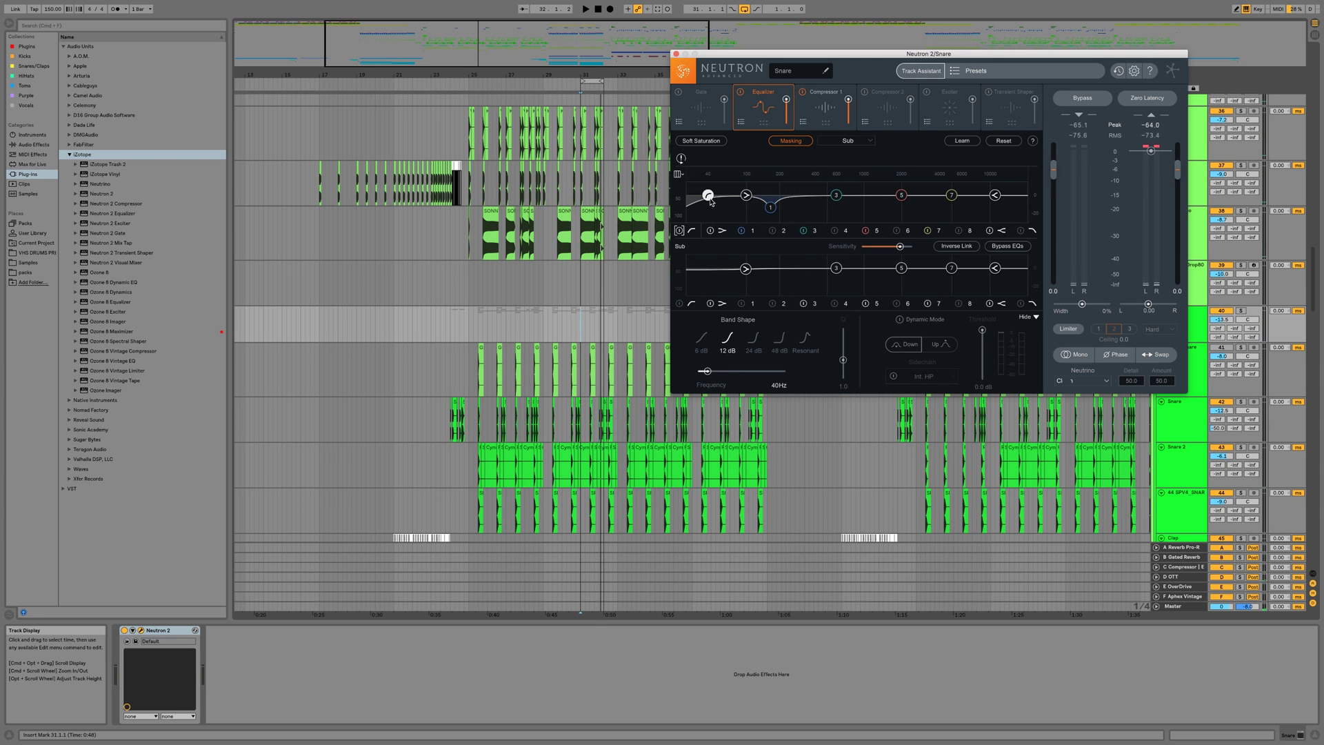
pyautogui.moveTo(711, 201); pyautogui.dragTo(775, 205)
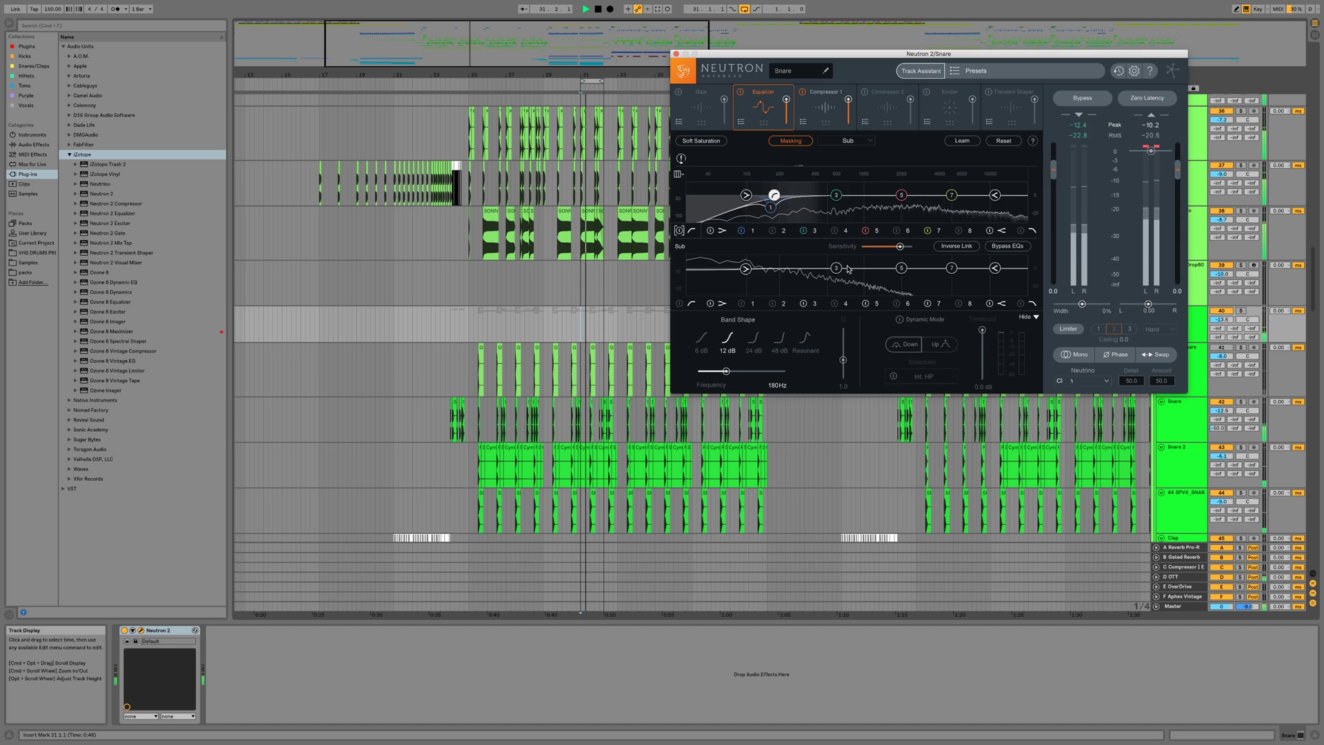
pyautogui.moveTo(836, 268); pyautogui.dragTo(773, 263)
pyautogui.press('space')
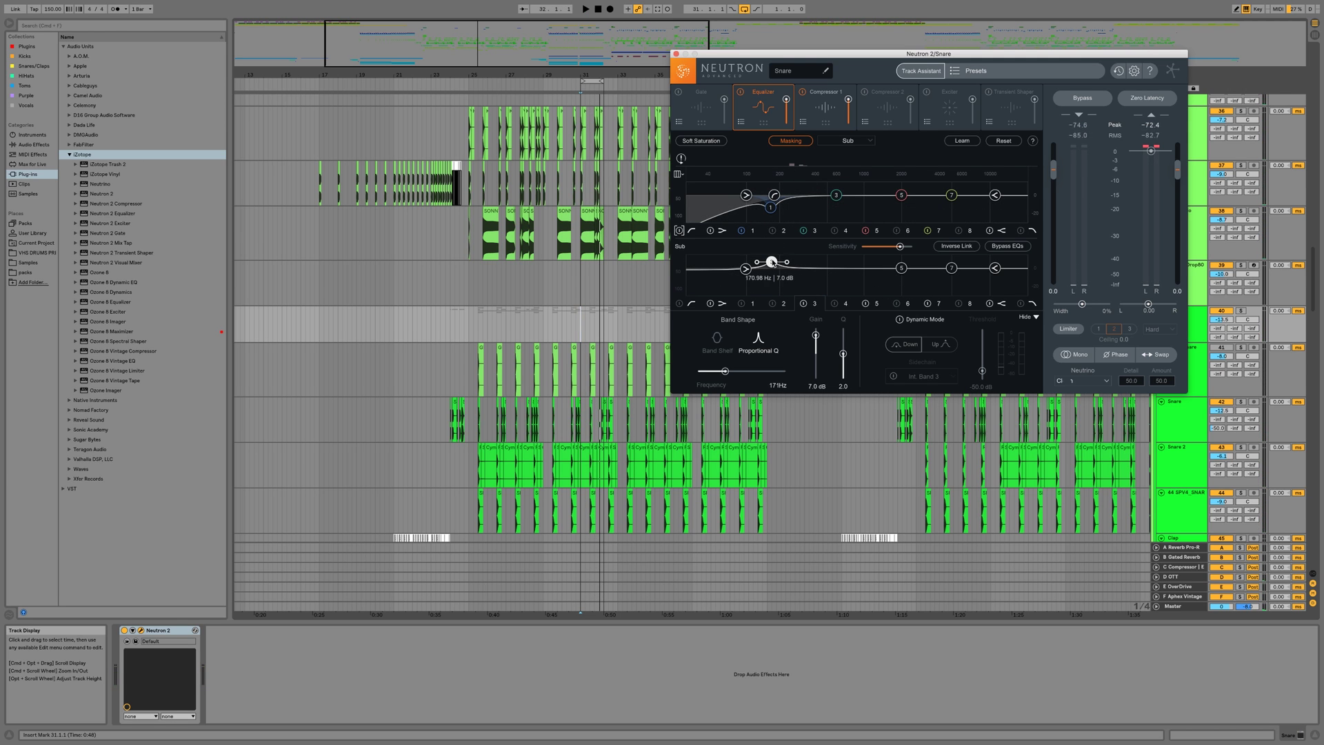
# - Link the snare's 167 Hz cut to the Sub boost, lower it to 6.5 dB, and disable band 1 Dynamic Mode
pyautogui.moveTo(771, 262); pyautogui.dragTo(771, 260)
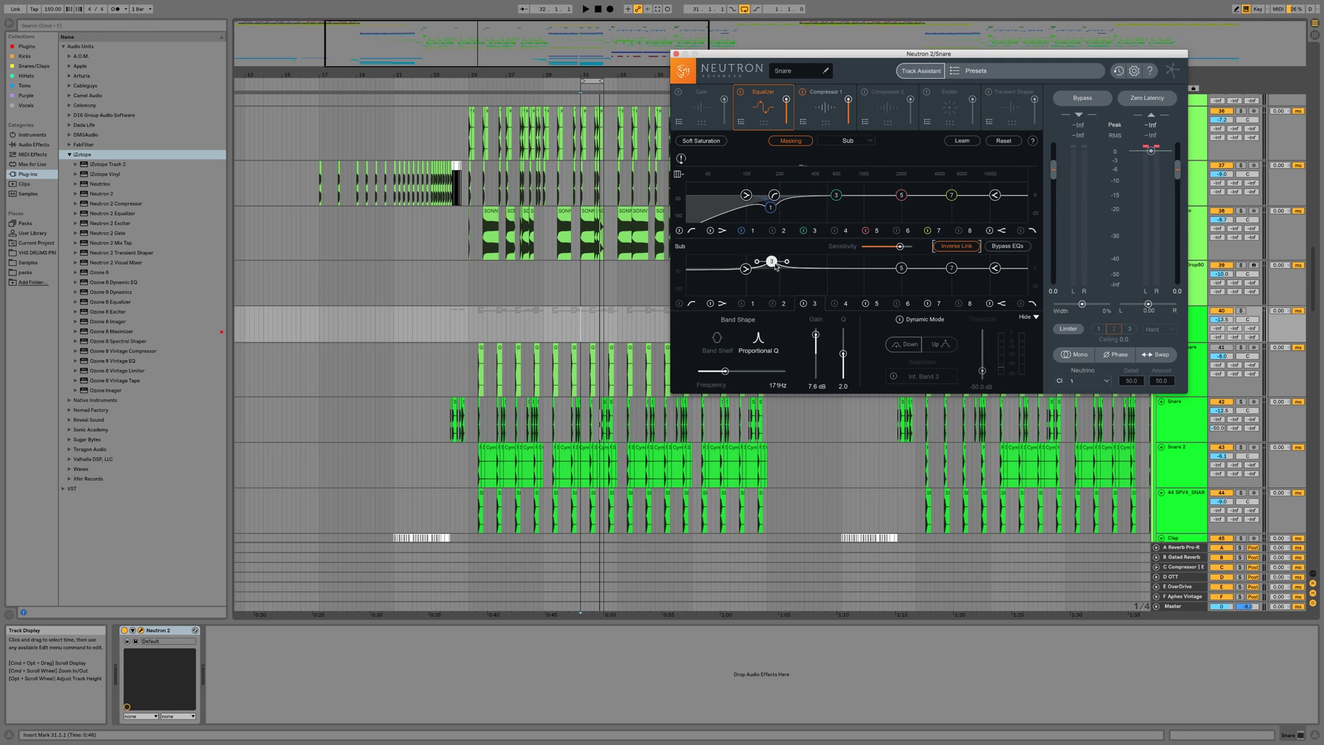
pyautogui.click(771, 209)
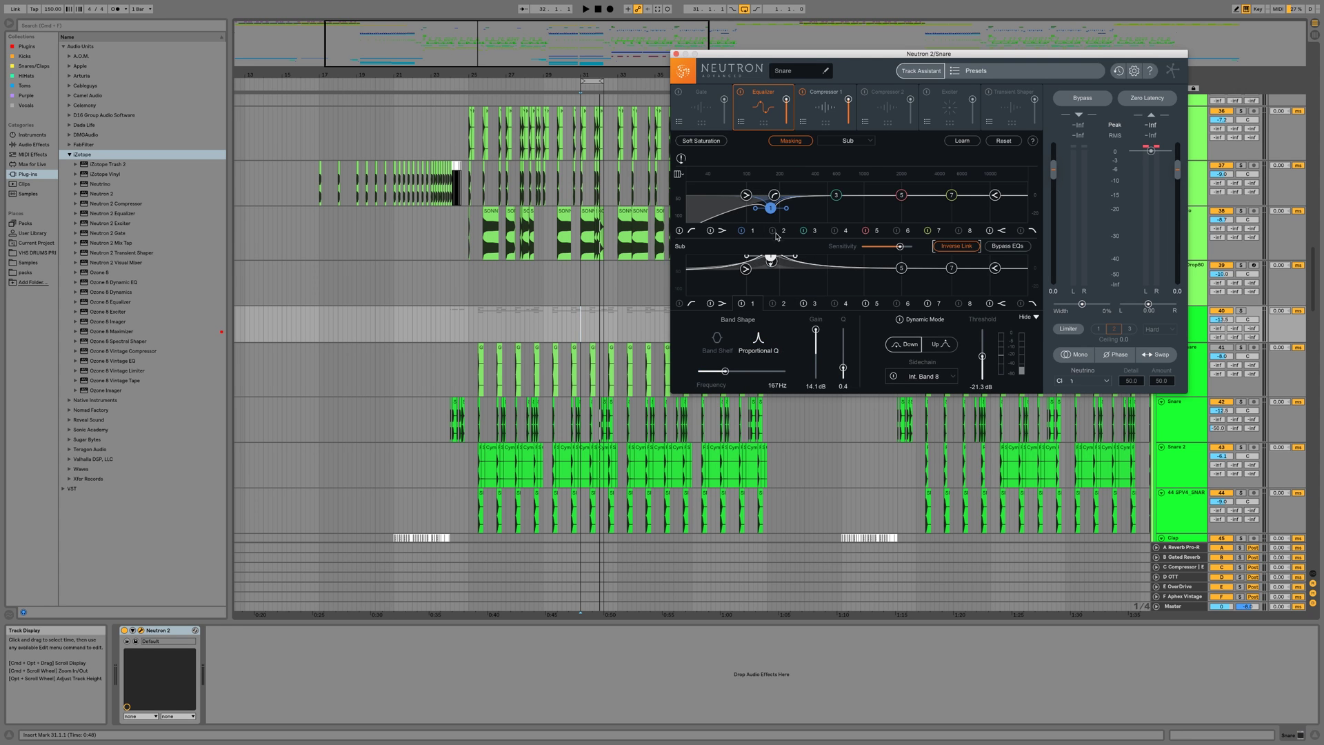
pyautogui.moveTo(773, 263); pyautogui.dragTo(773, 268)
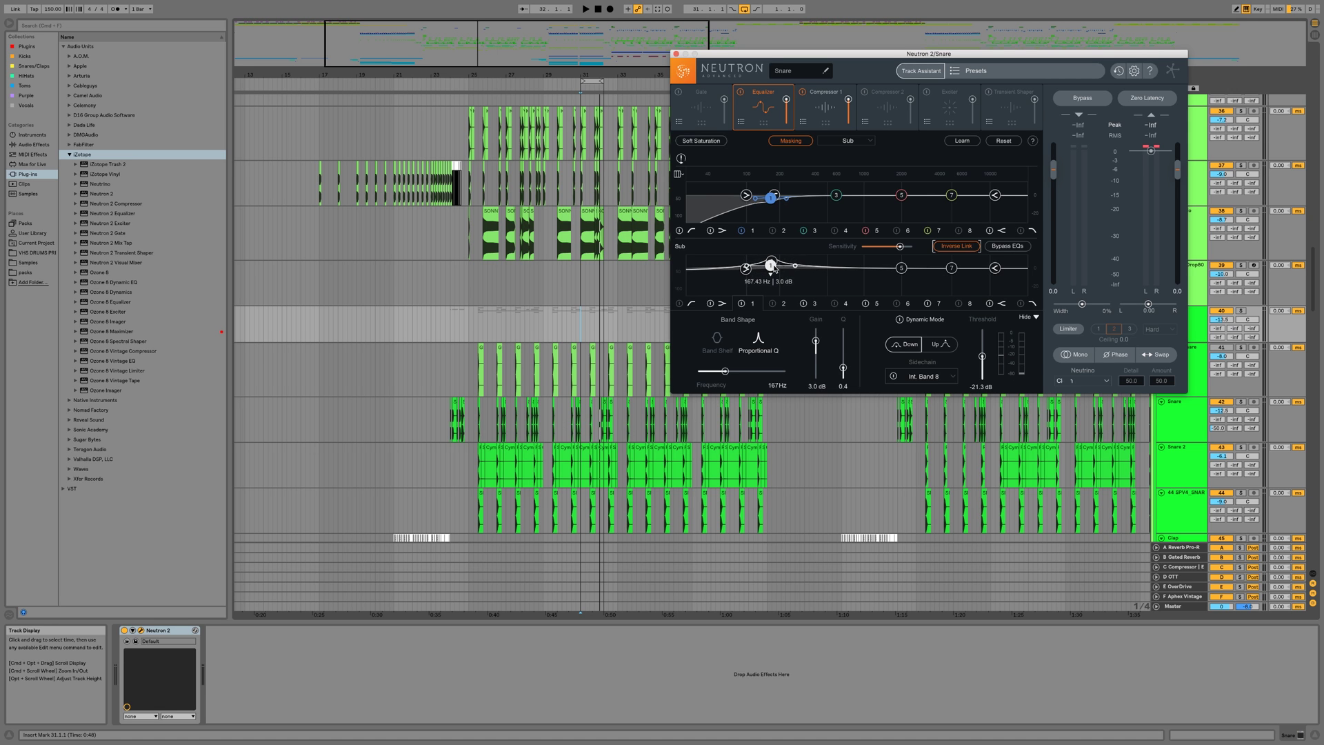
pyautogui.click(742, 304)
pyautogui.press('space')
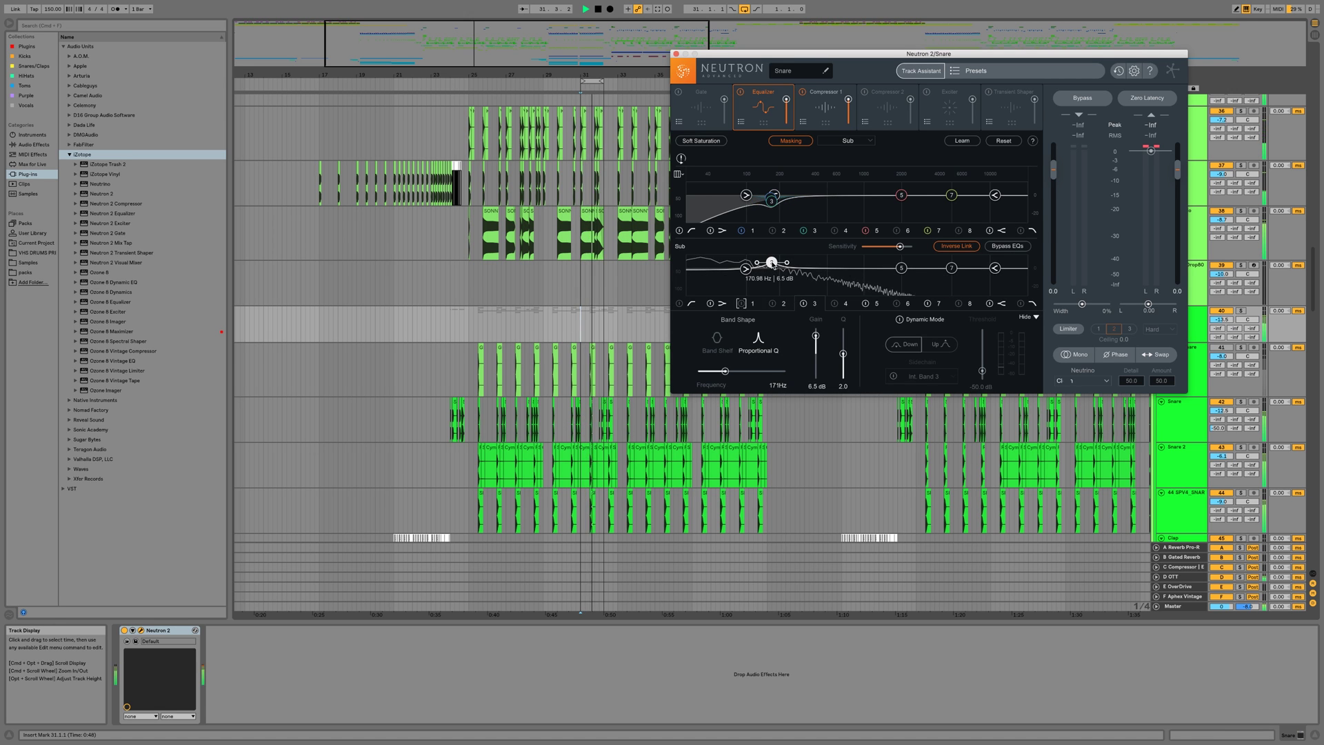
pyautogui.click(773, 266)
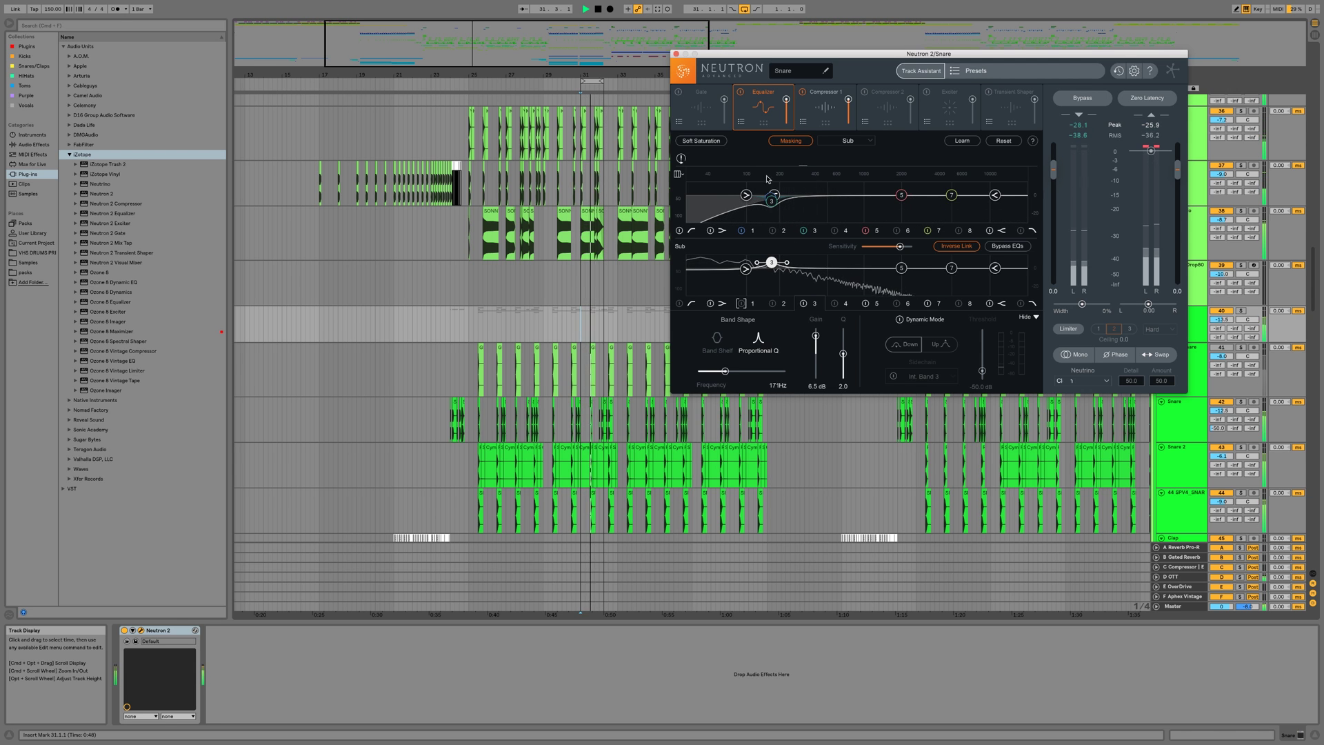
# - Compare the snare with its Neutron equalizer bypassed and re-enabled, then close the Neutron window
pyautogui.click(740, 92)
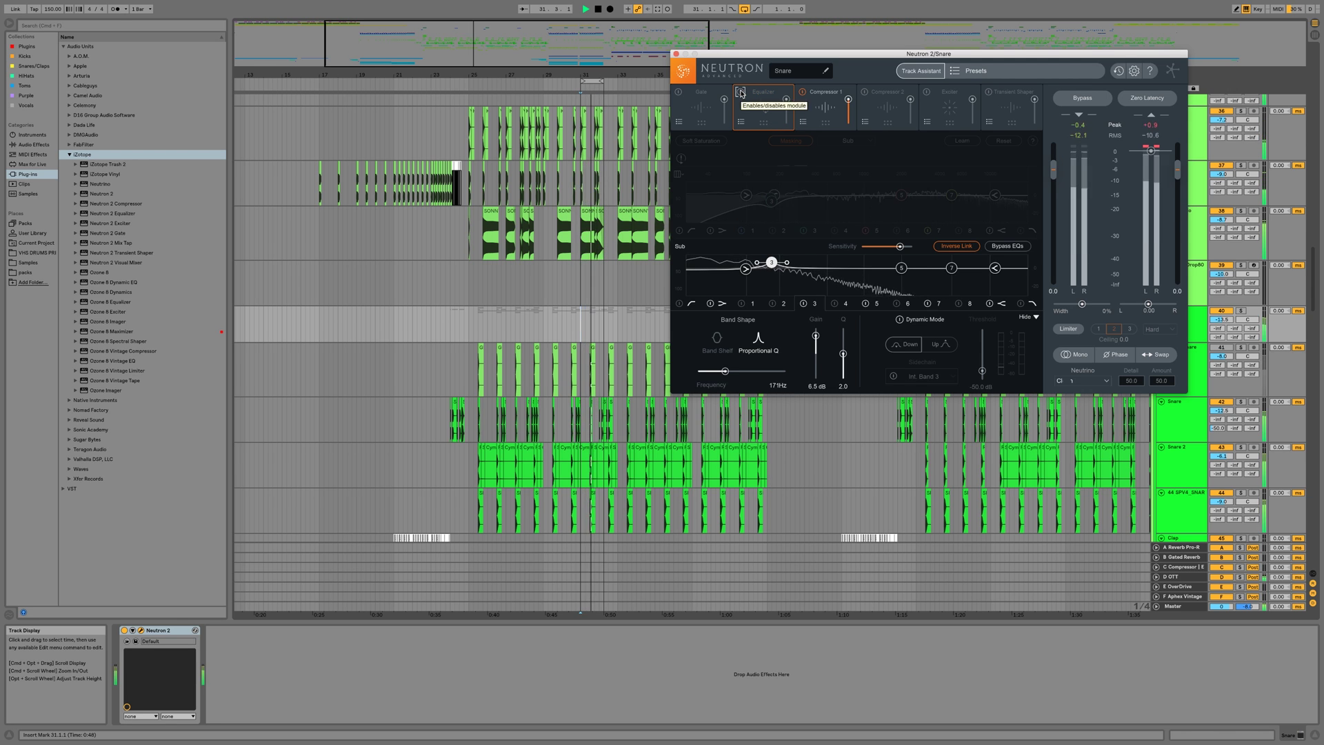
pyautogui.click(741, 92)
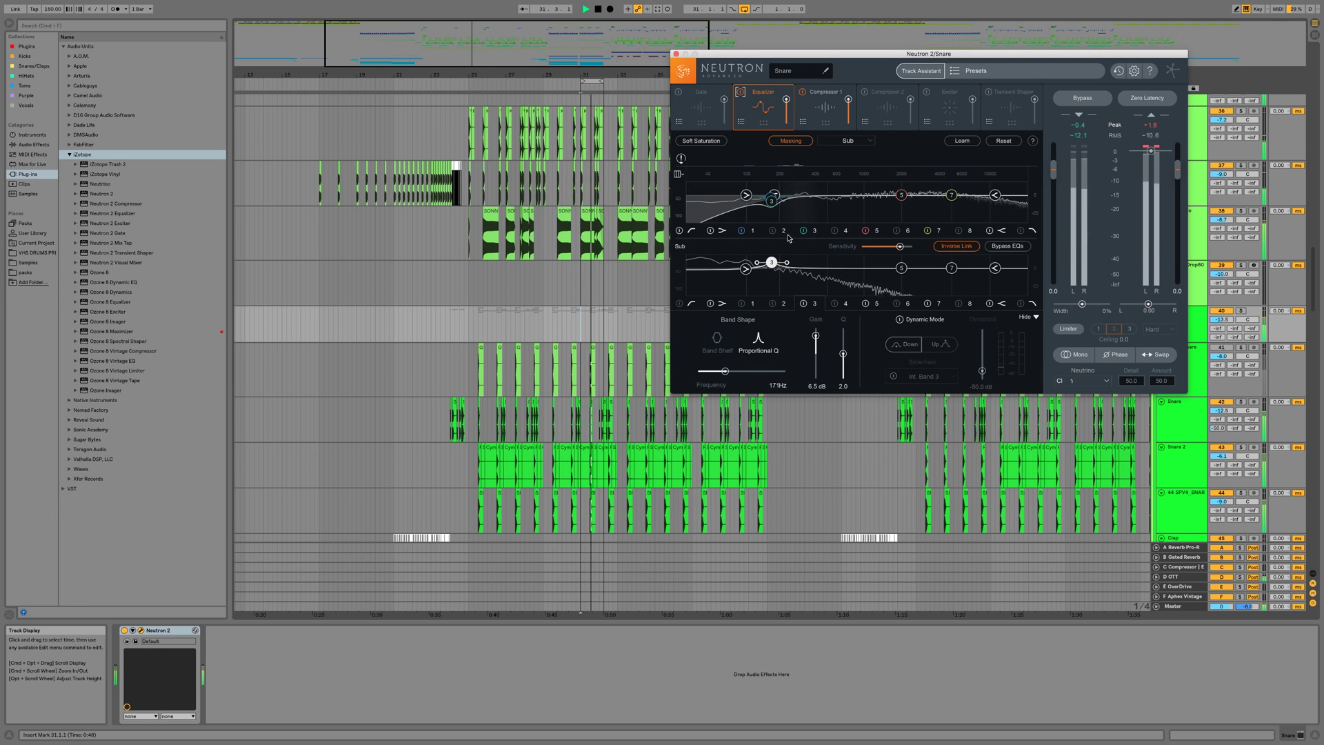
pyautogui.press('space')
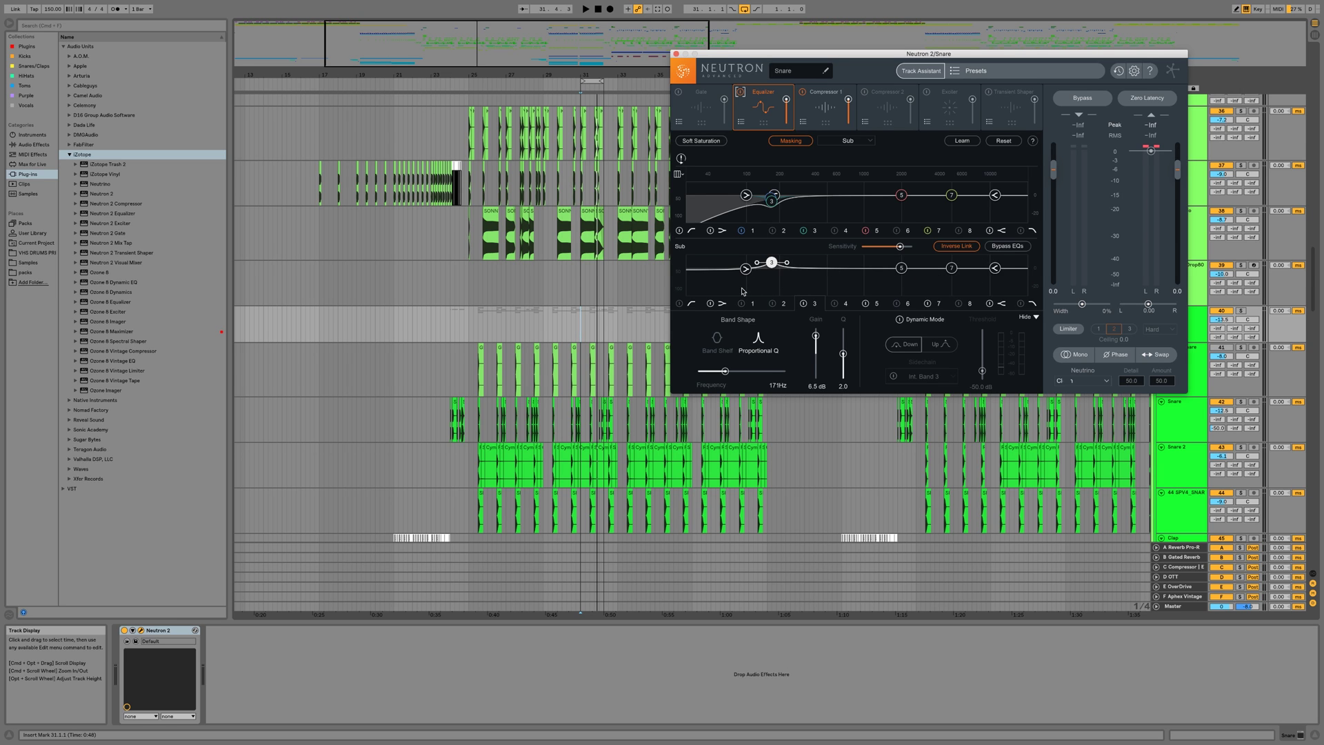
pyautogui.click(677, 54)
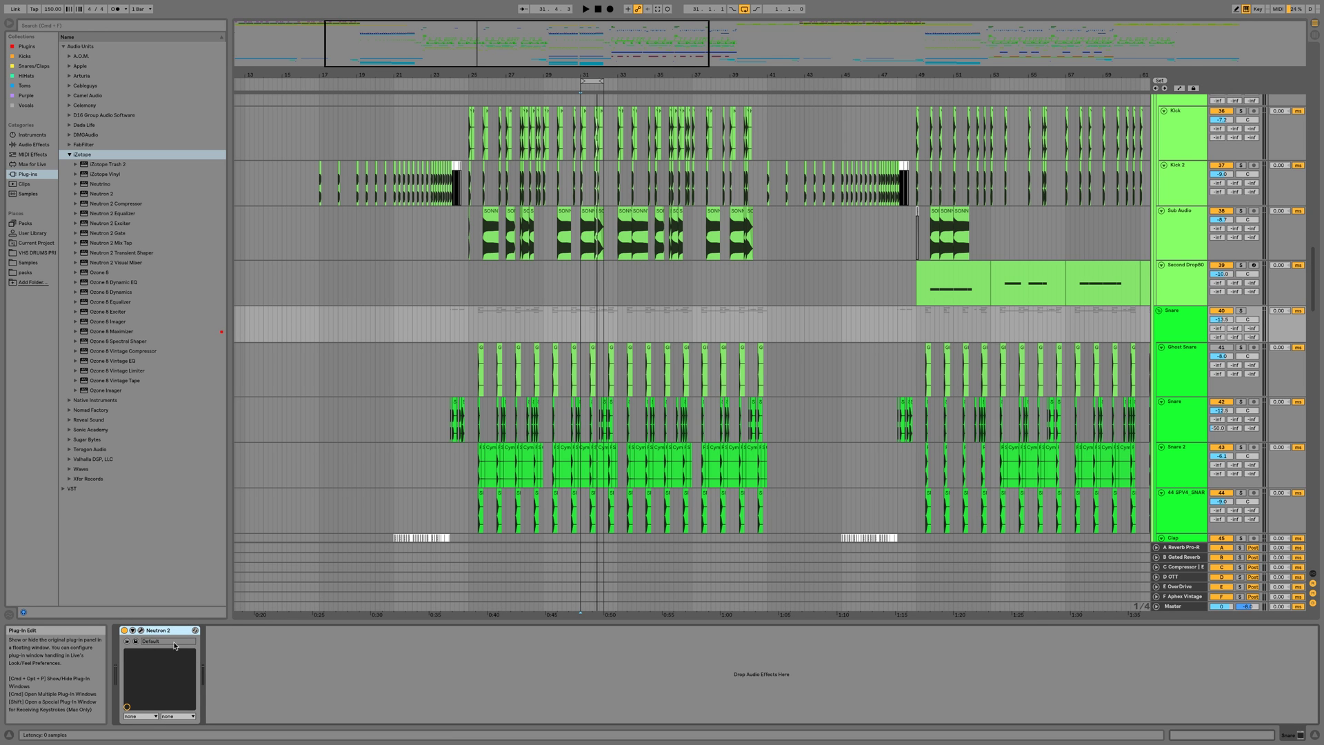
# - Switch the snare's Neutron output to Mono and set the loop to bars 27–40
pyautogui.press('super+alt+p')
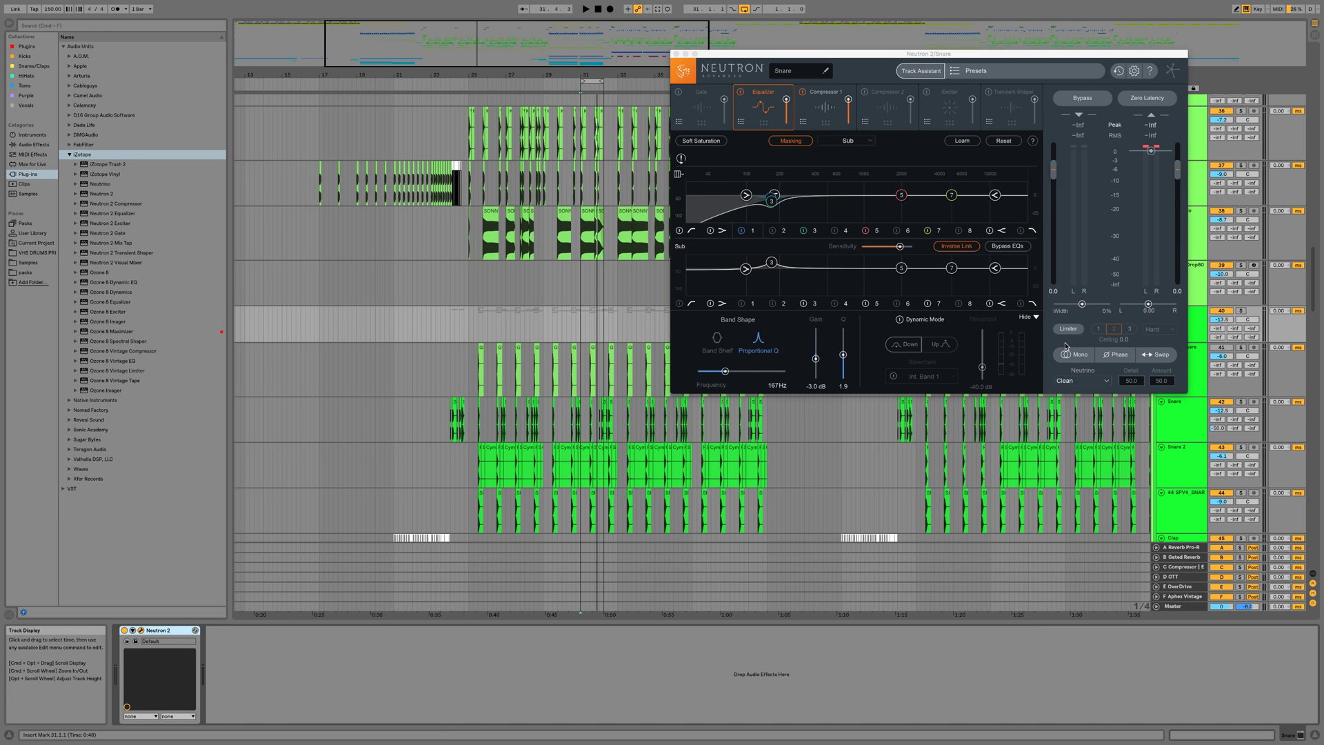
pyautogui.click(1075, 353)
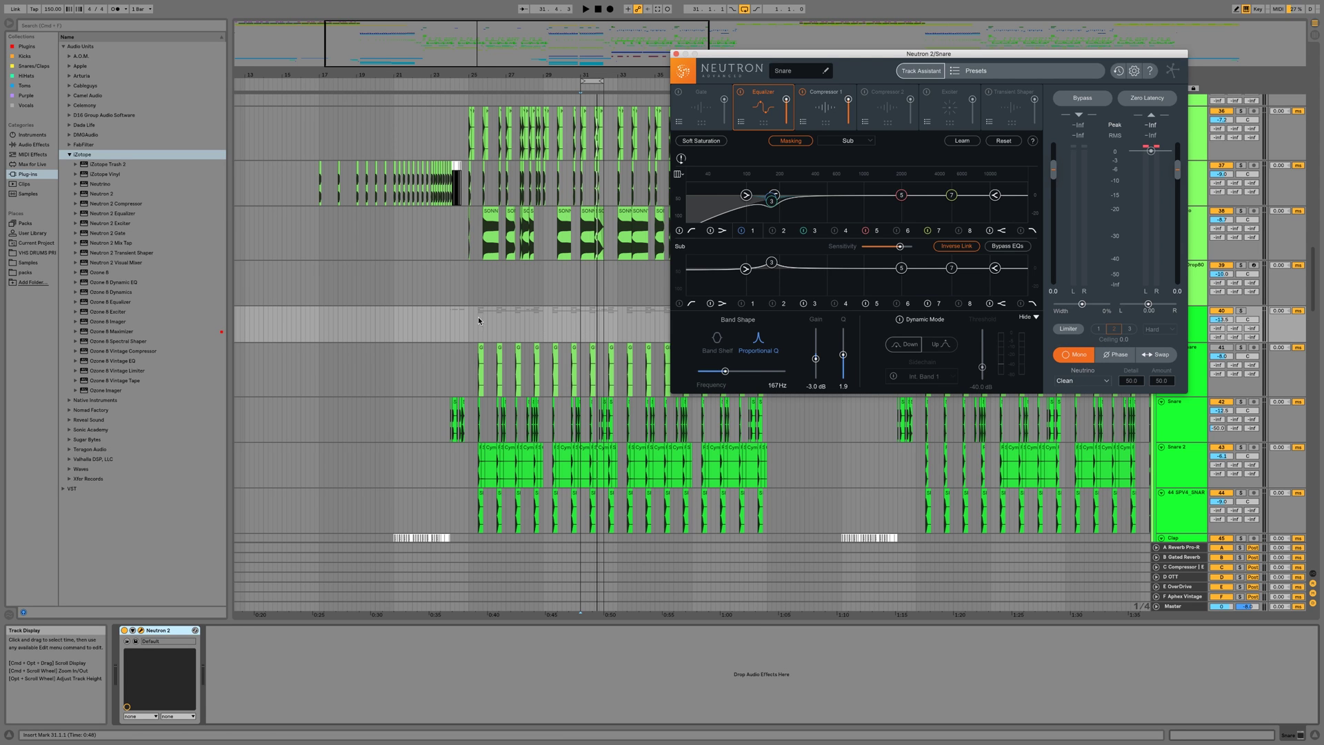
pyautogui.moveTo(582, 81); pyautogui.dragTo(470, 83)
pyautogui.moveTo(601, 83); pyautogui.dragTo(767, 105)
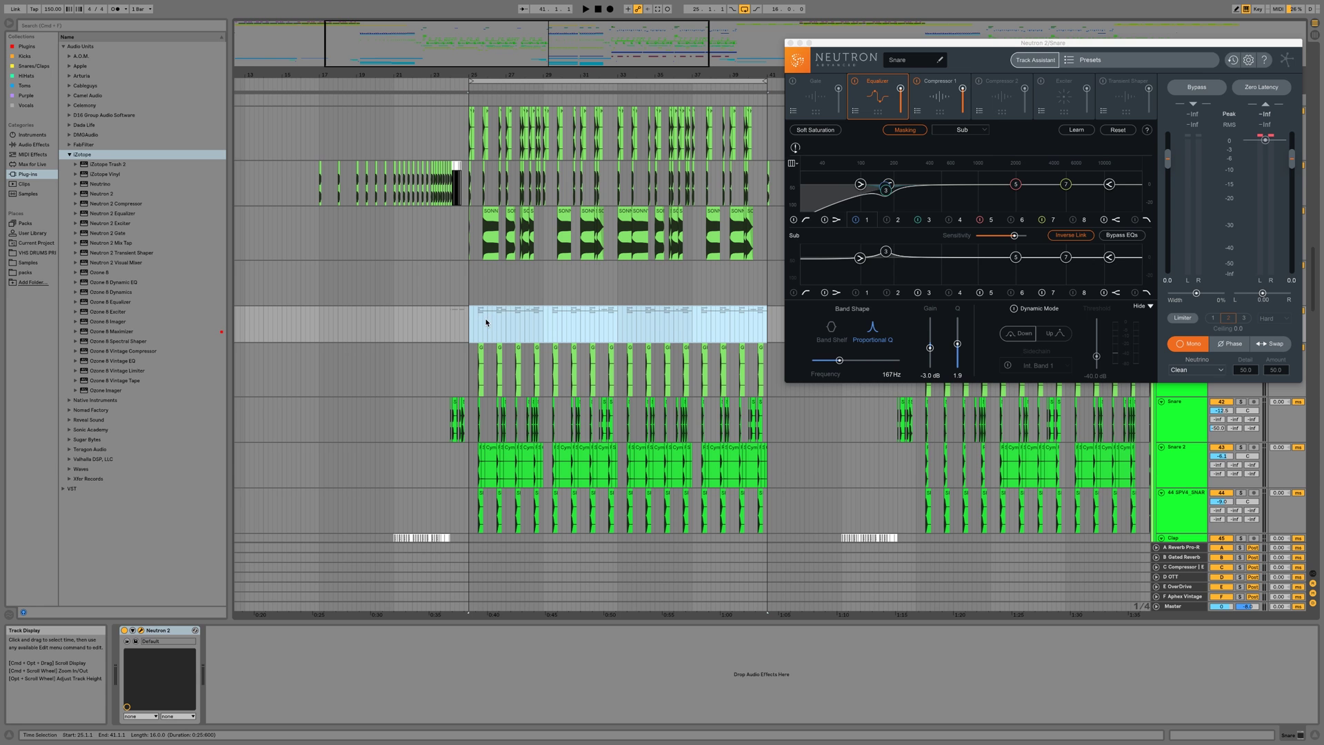
# - Play the looped section, comparing the snare in stereo and mono, leaving Mono on
pyautogui.press('space')
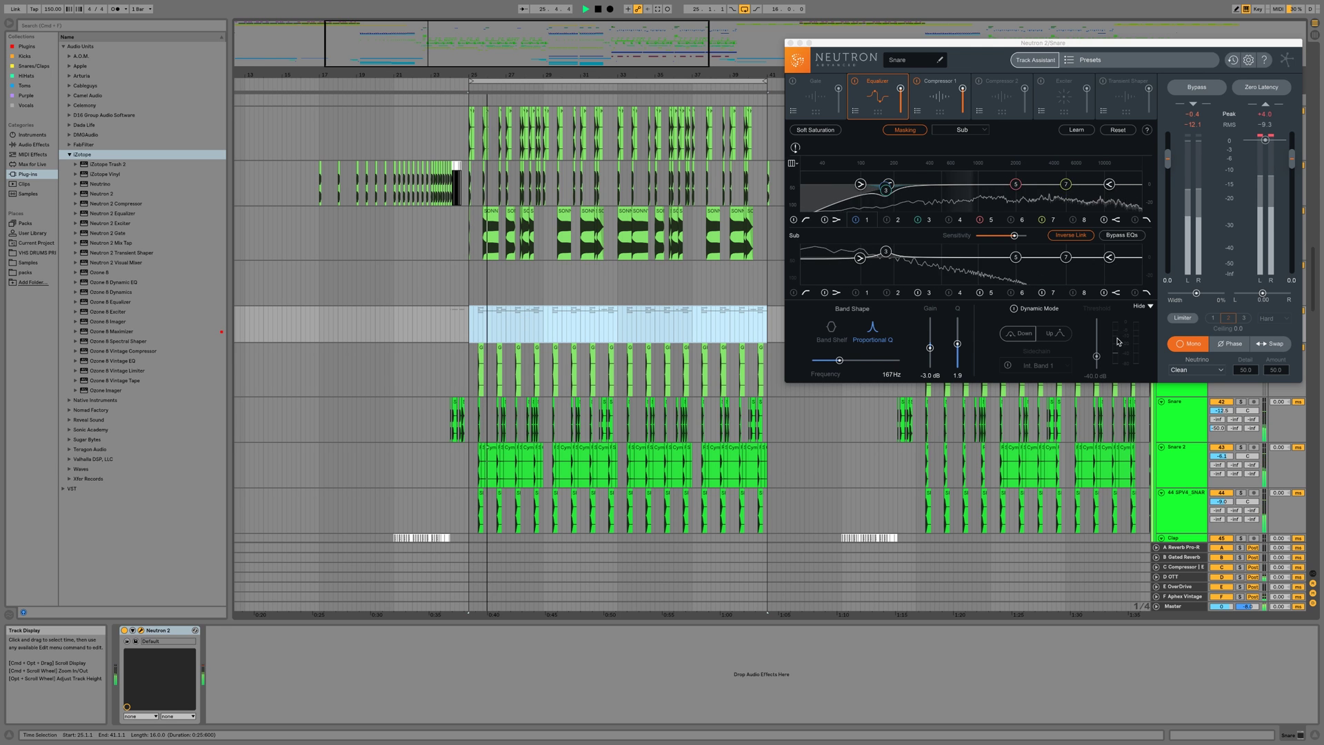
pyautogui.click(1188, 344)
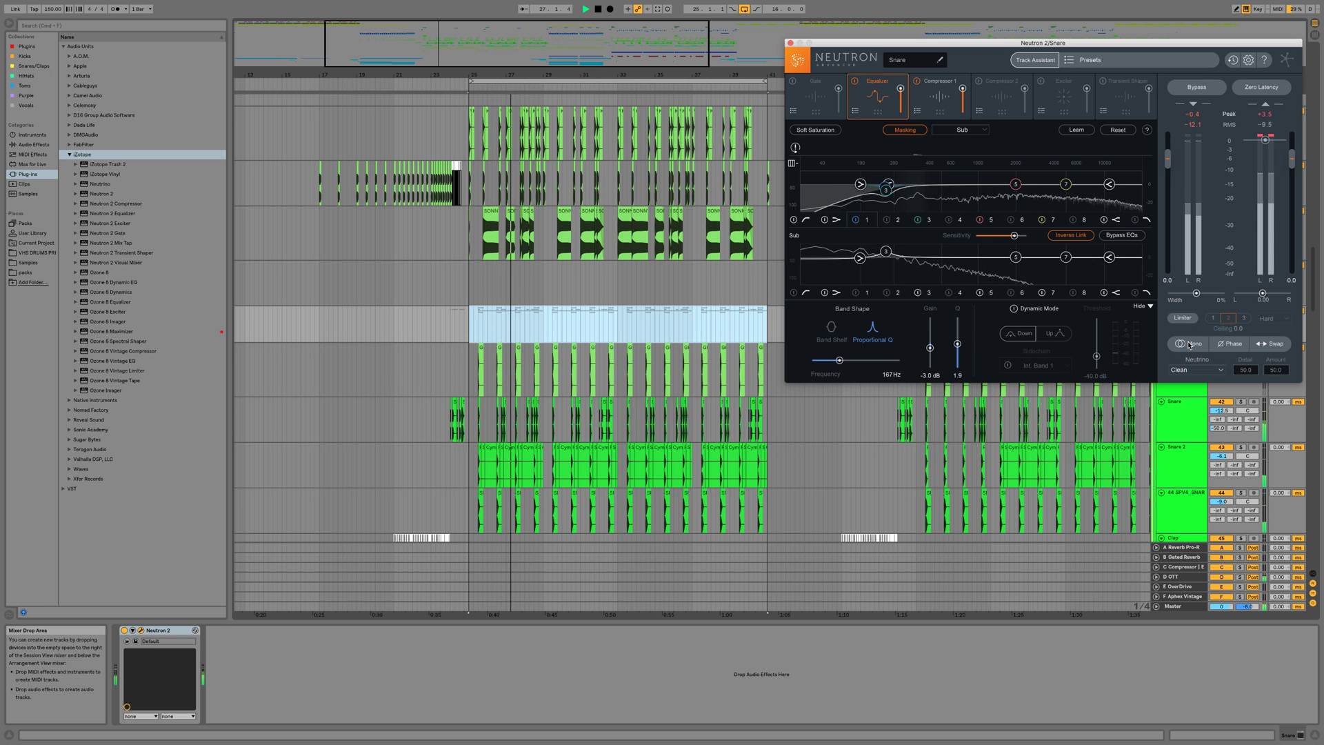
pyautogui.click(1188, 344)
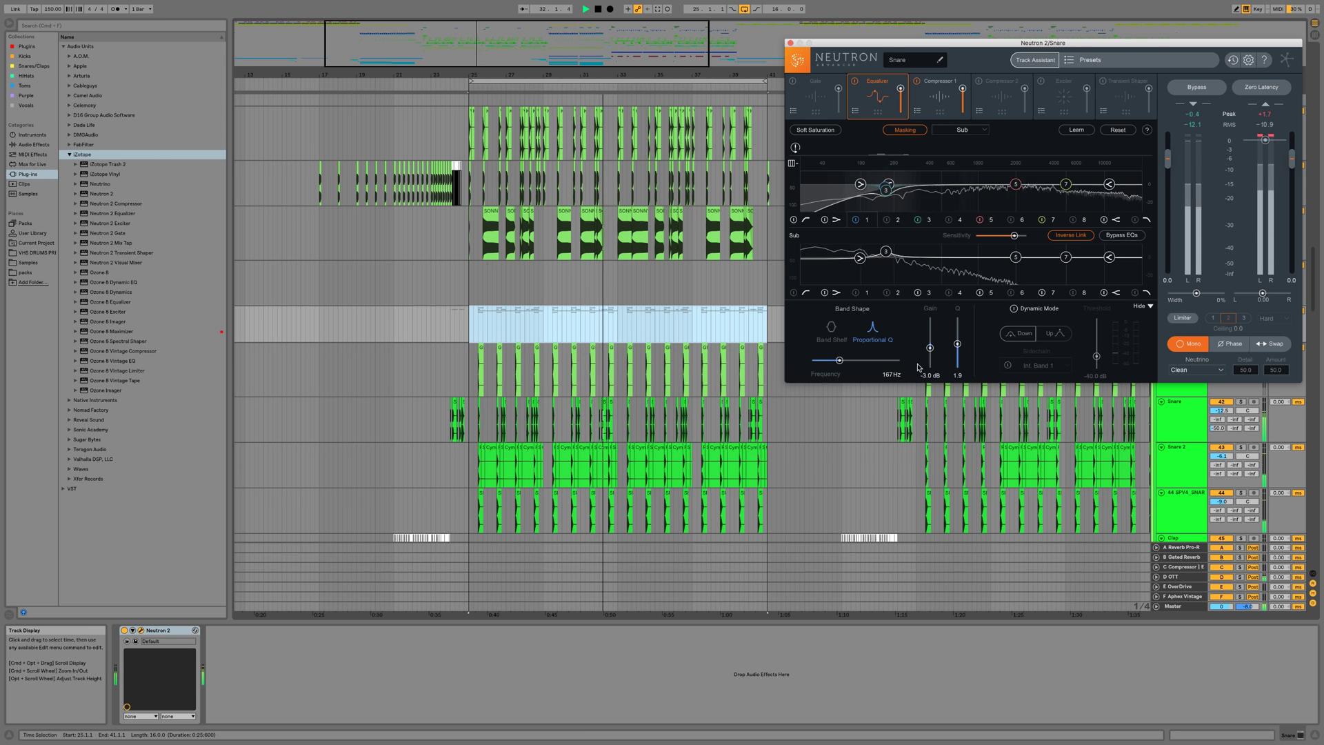
pyautogui.scroll(-3, 704, 367)
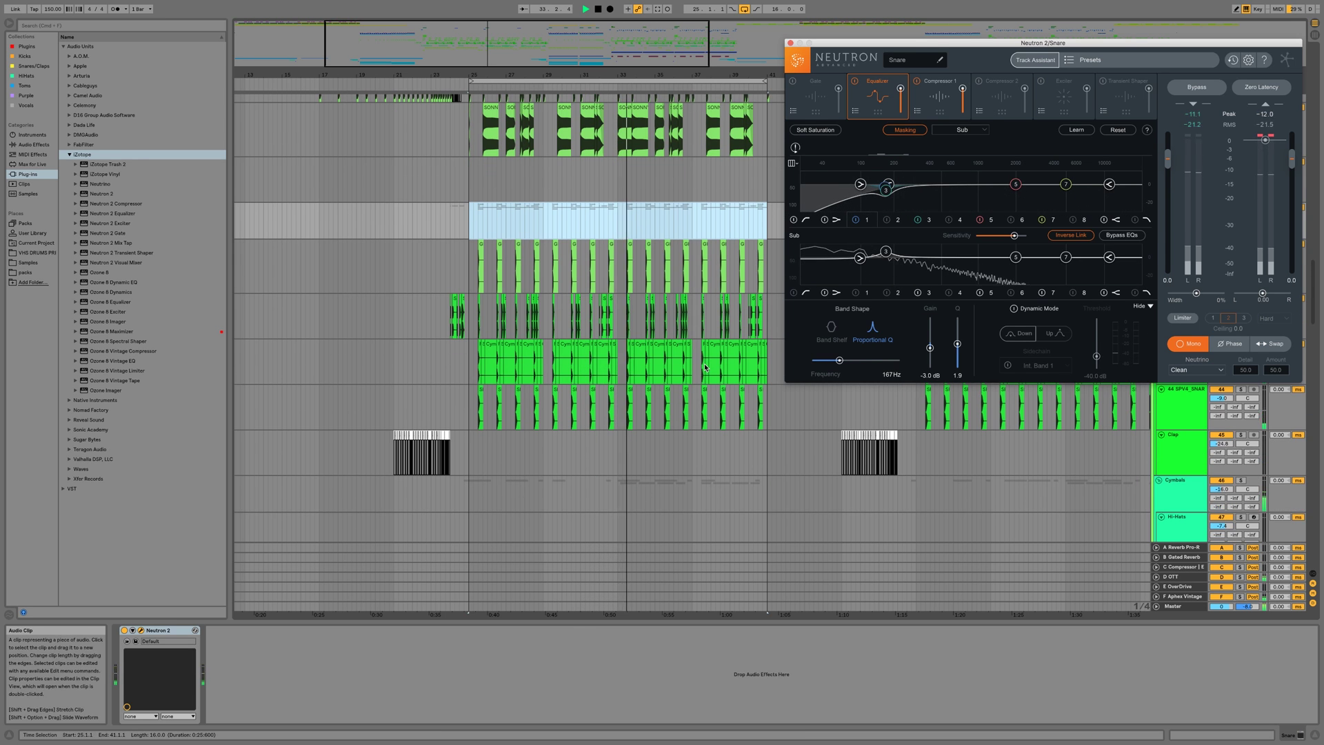
pyautogui.scroll(3, 705, 368)
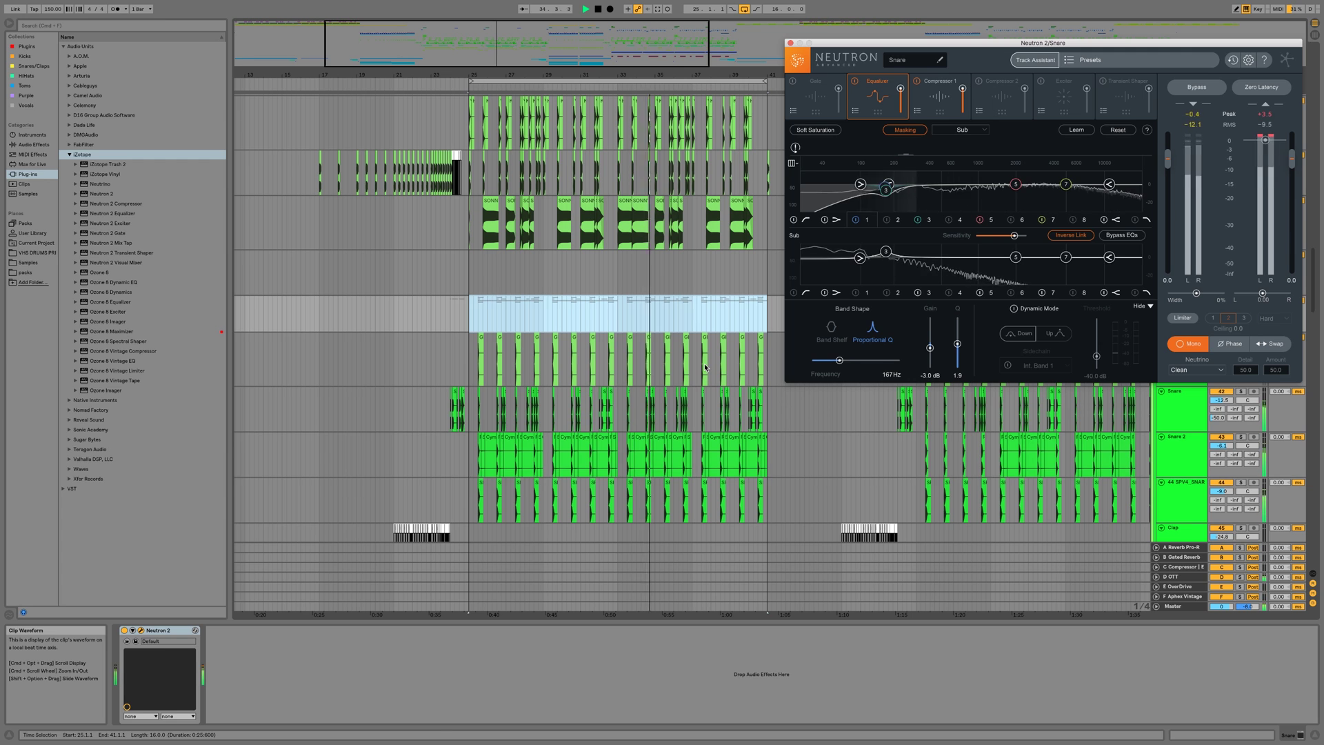
pyautogui.press('space')
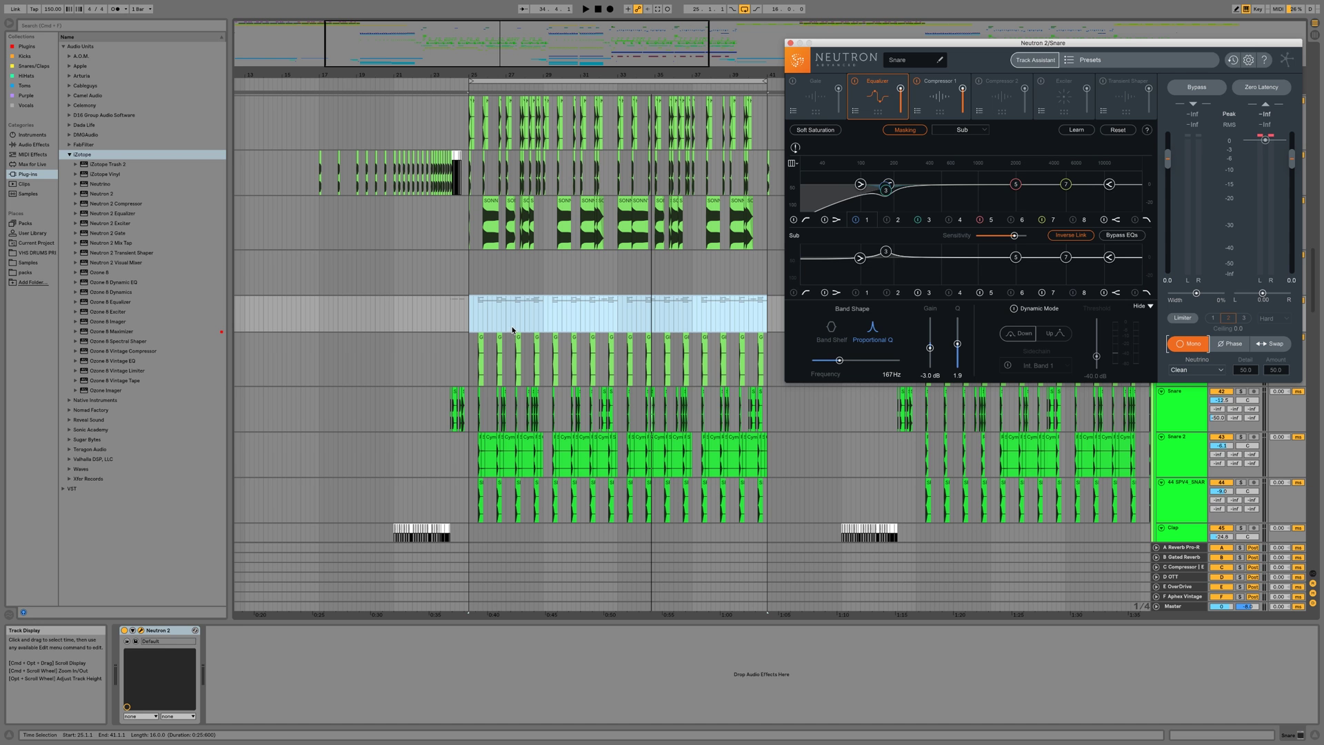
# - Turn off the Masking comparison in the snare's Neutron Equalizer
pyautogui.scroll(-20, 585, 321)
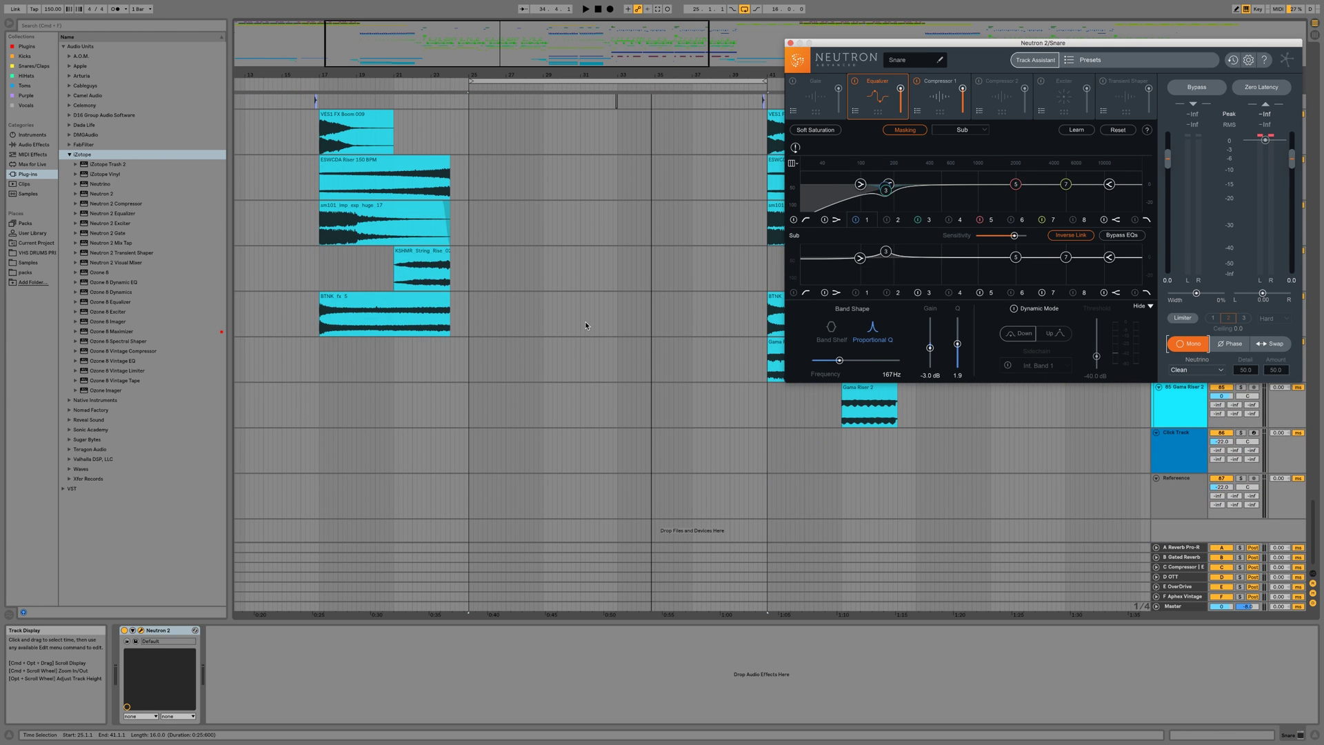
pyautogui.scroll(10, 585, 325)
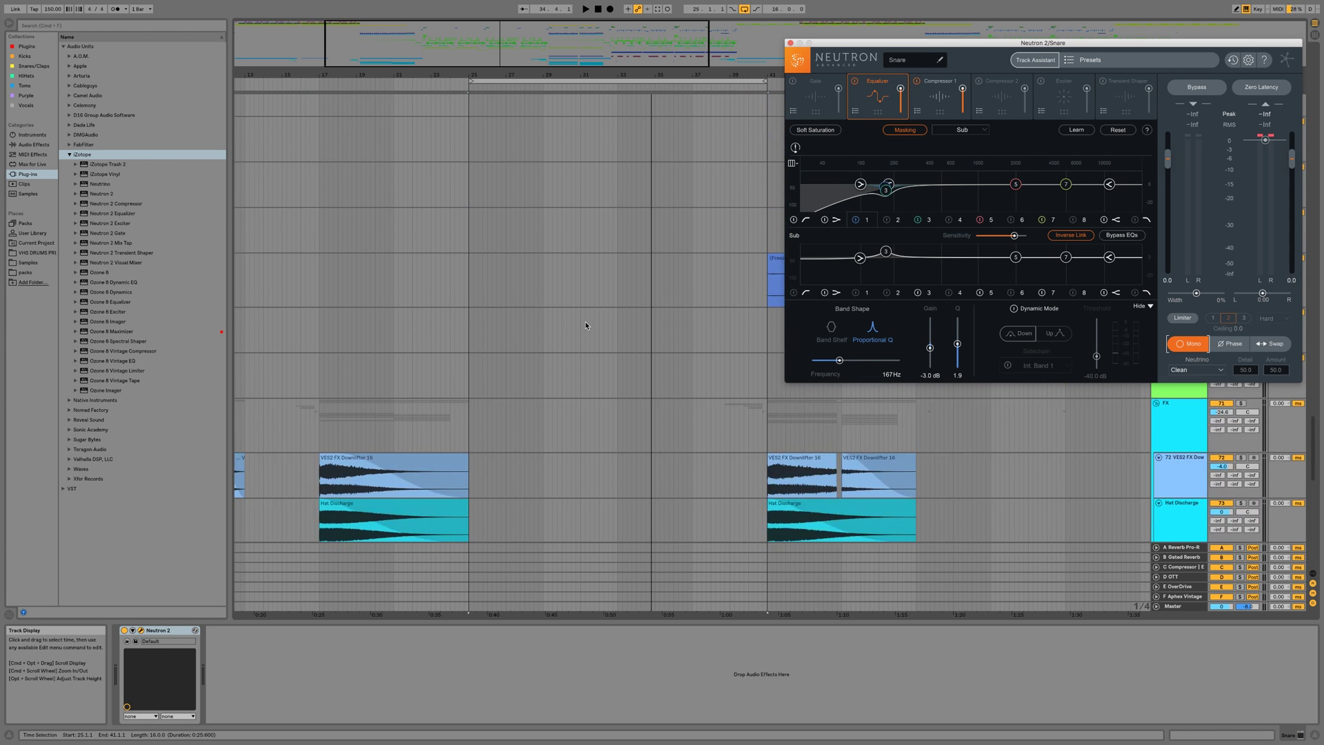
pyautogui.click(904, 130)
# - Set the start point at bar 25.1.1 and play the snare from there
pyautogui.scroll(-10, 629, 325)
pyautogui.hscroll(-1, 629, 324)
pyautogui.scroll(15, 629, 324)
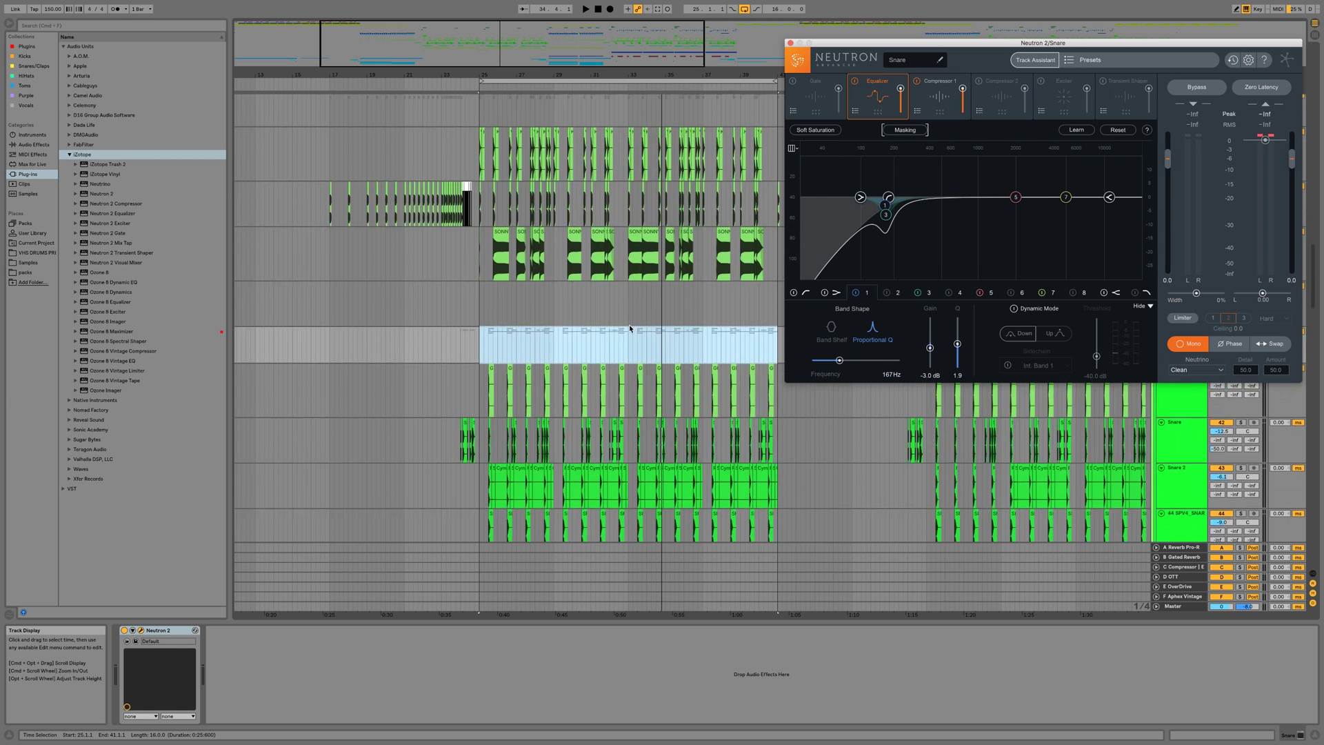
pyautogui.scroll(5, 629, 324)
pyautogui.click(485, 296)
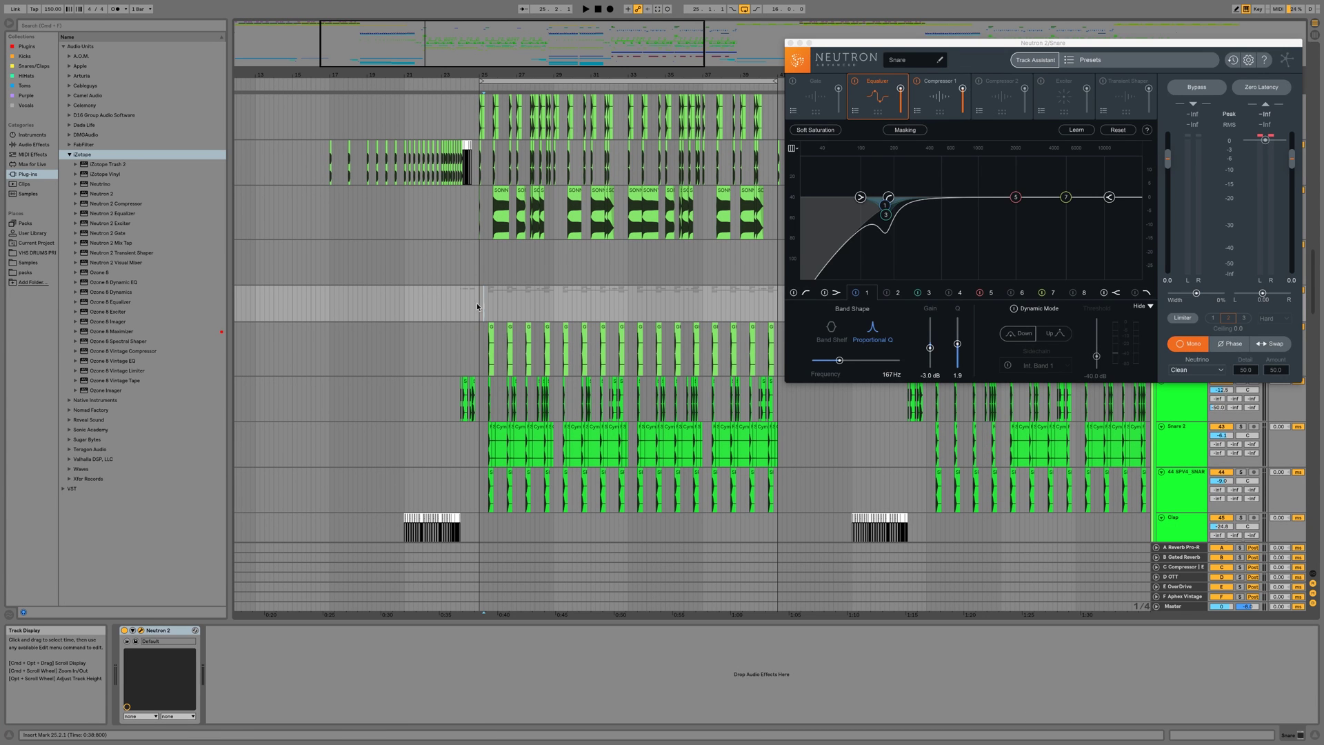
pyautogui.click(478, 304)
pyautogui.press('space')
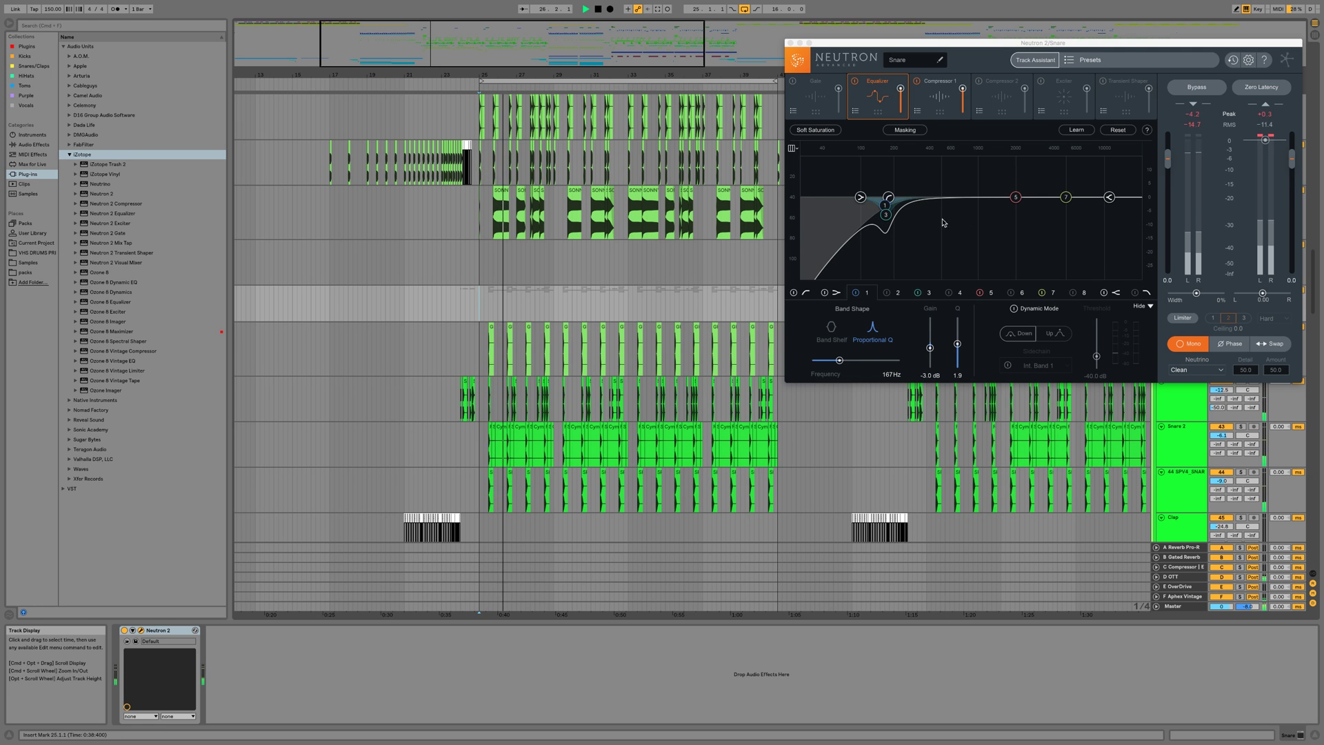
pyautogui.press('space')
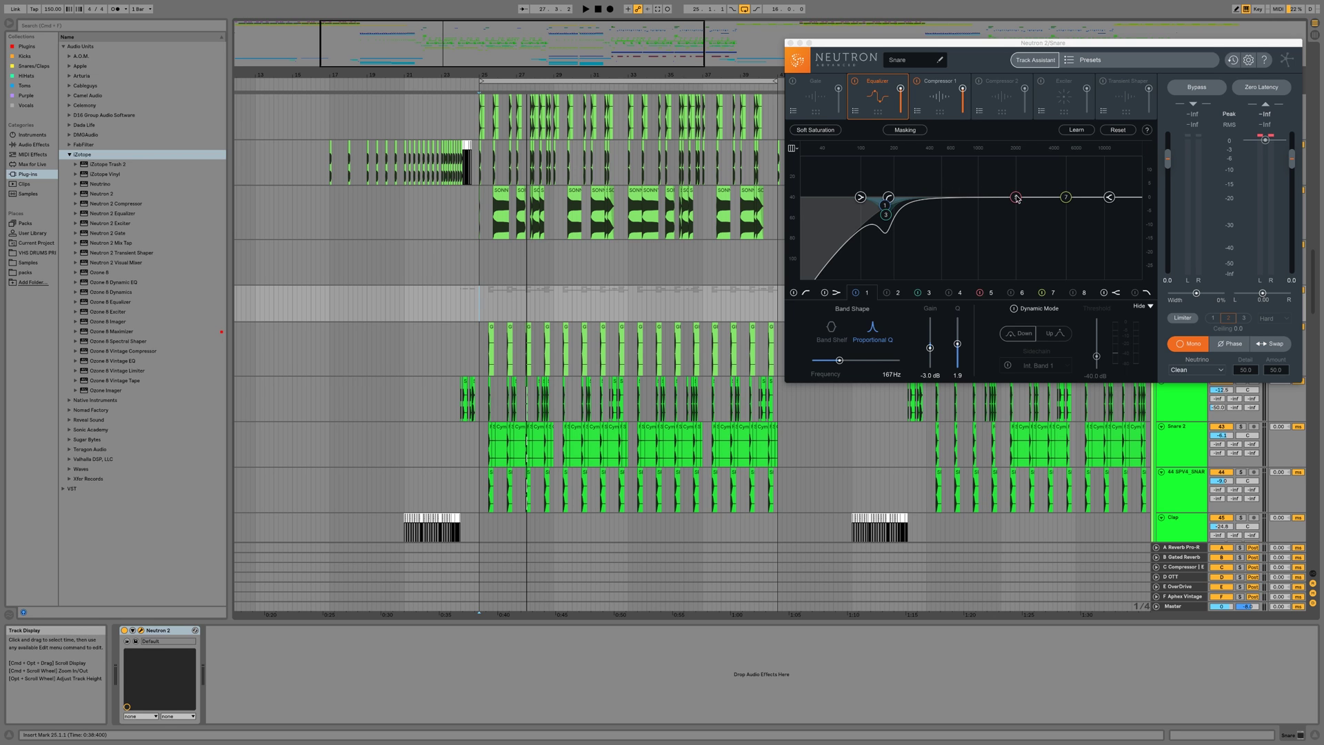
# - Enable snare EQ band 2 and boost it near 330 Hz with a wider Q
pyautogui.click(888, 293)
pyautogui.moveTo(924, 200)
pyautogui.mouseDown()
pyautogui.moveTo(924, 185)
pyautogui.moveTo(925, 199)
pyautogui.mouseUp()
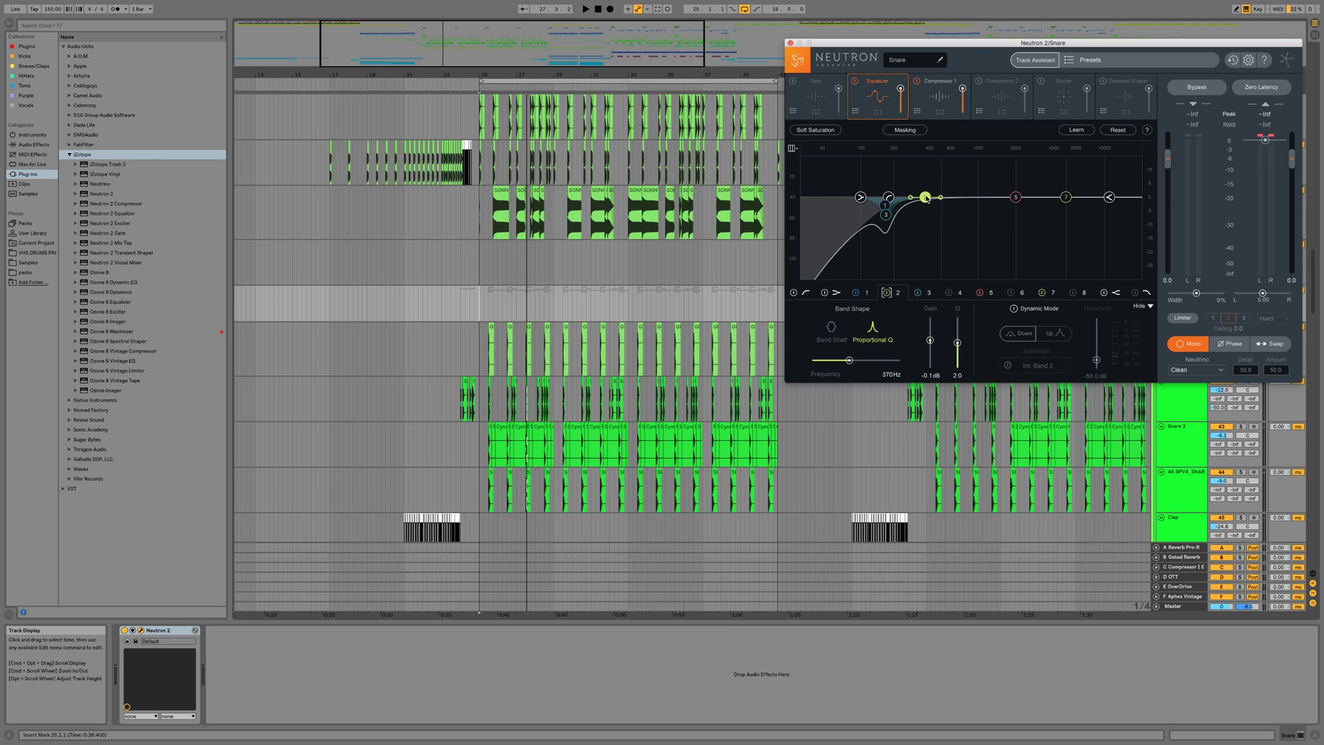
pyautogui.press('space')
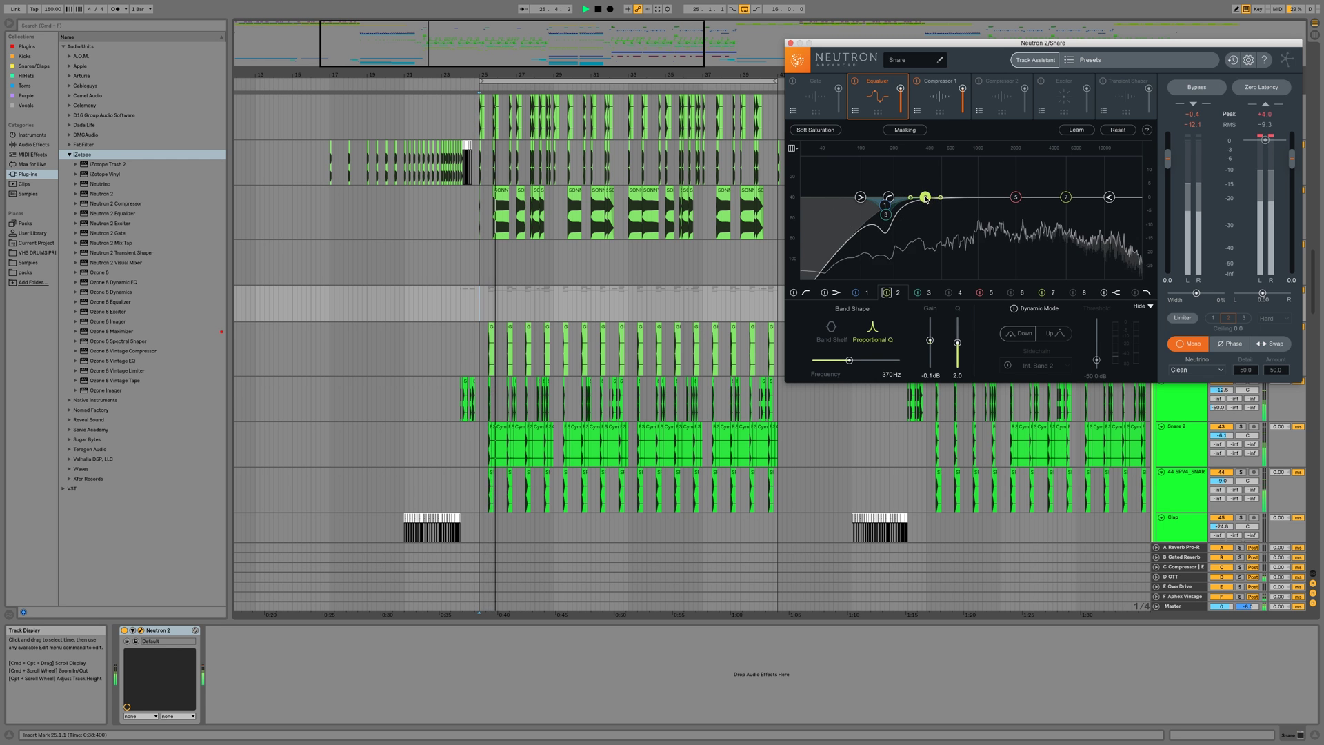
pyautogui.moveTo(927, 199); pyautogui.dragTo(920, 173)
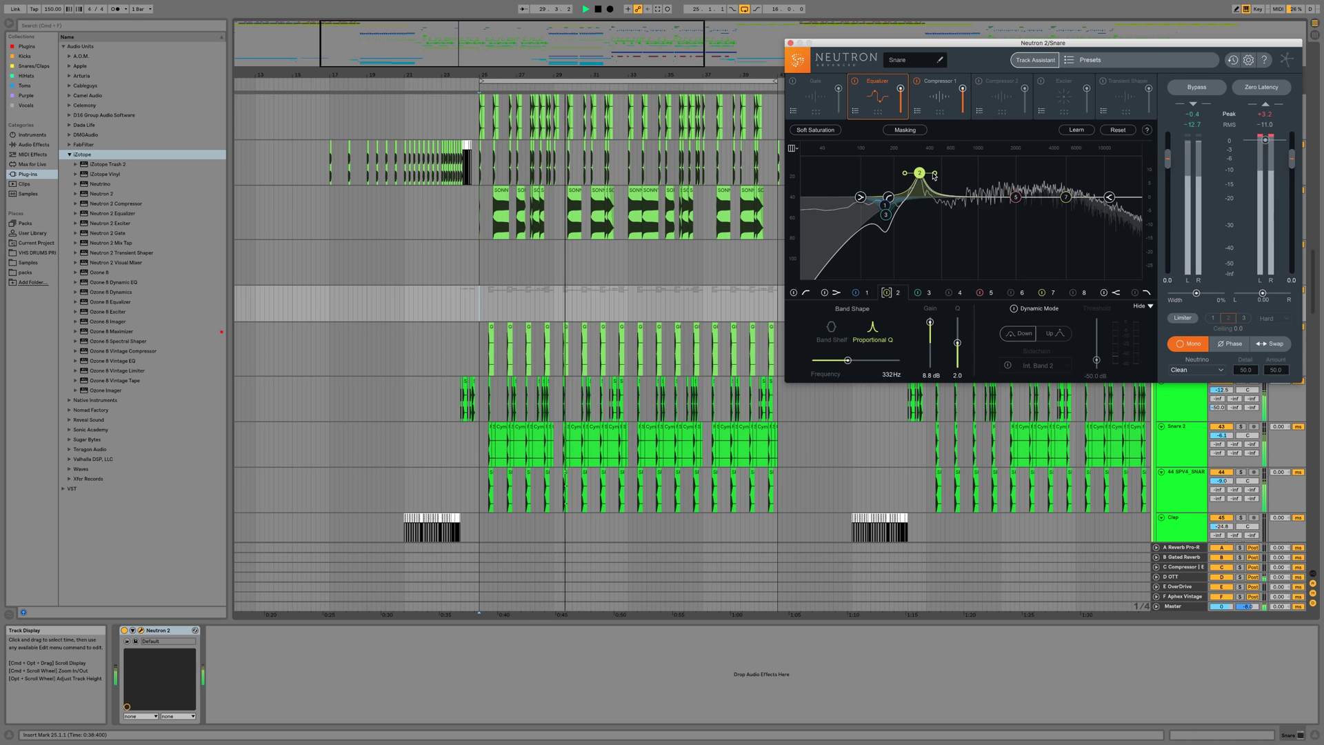
pyautogui.moveTo(934, 176); pyautogui.dragTo(938, 176)
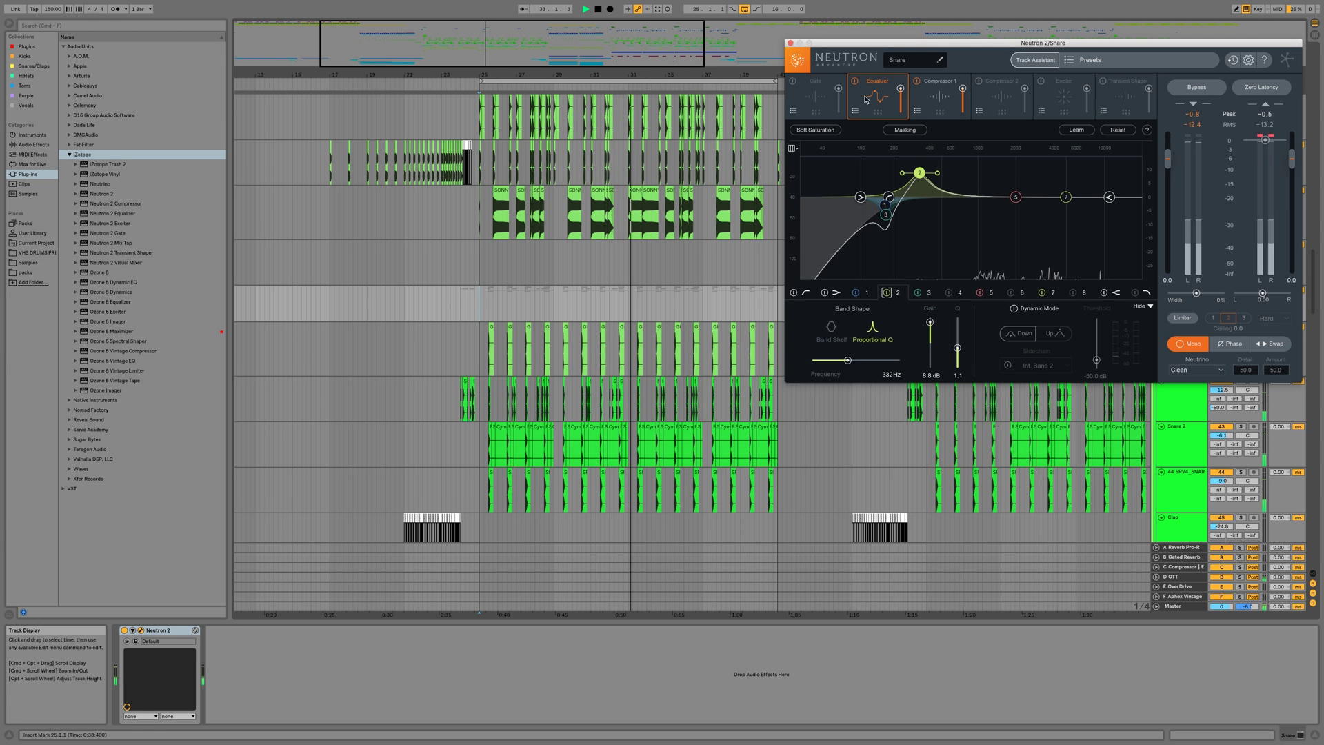
# - Compare the snare with the EQ bypassed and on, then lower band 2's boost to 6.3 dB
pyautogui.press('space')
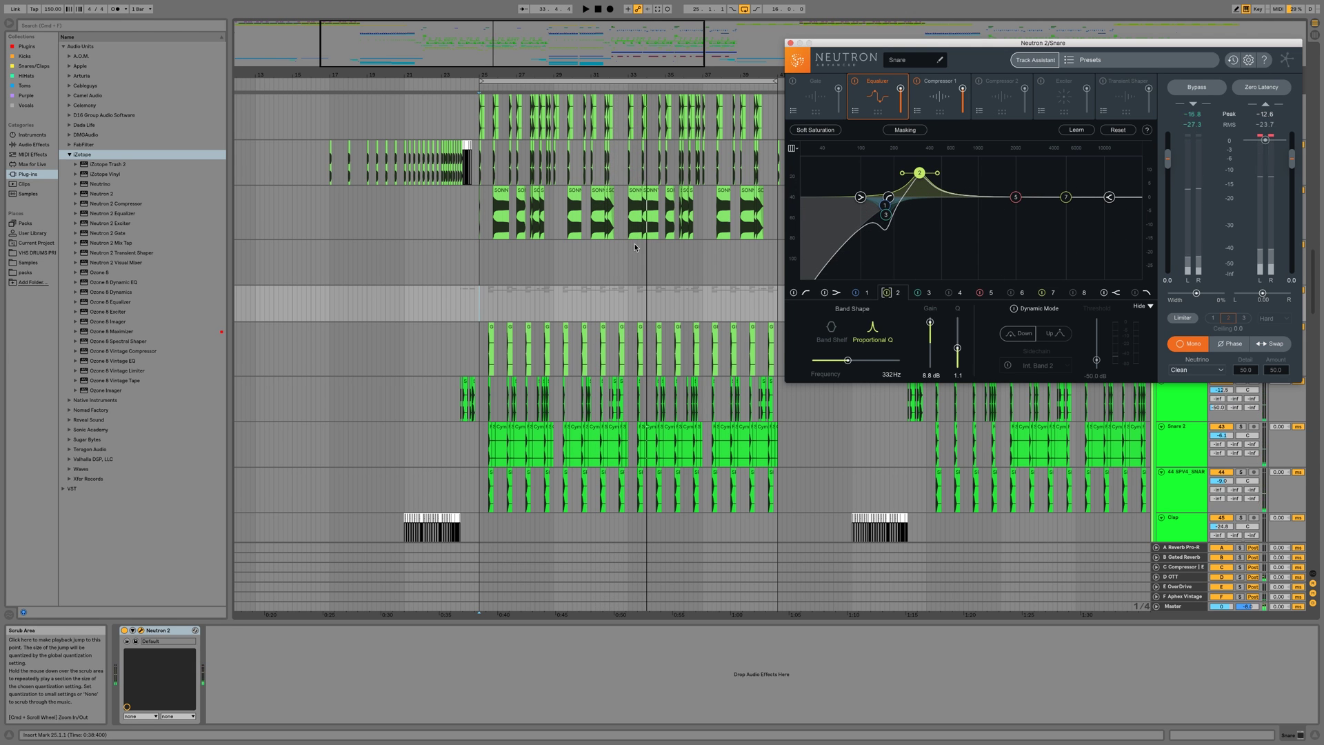
pyautogui.press('space')
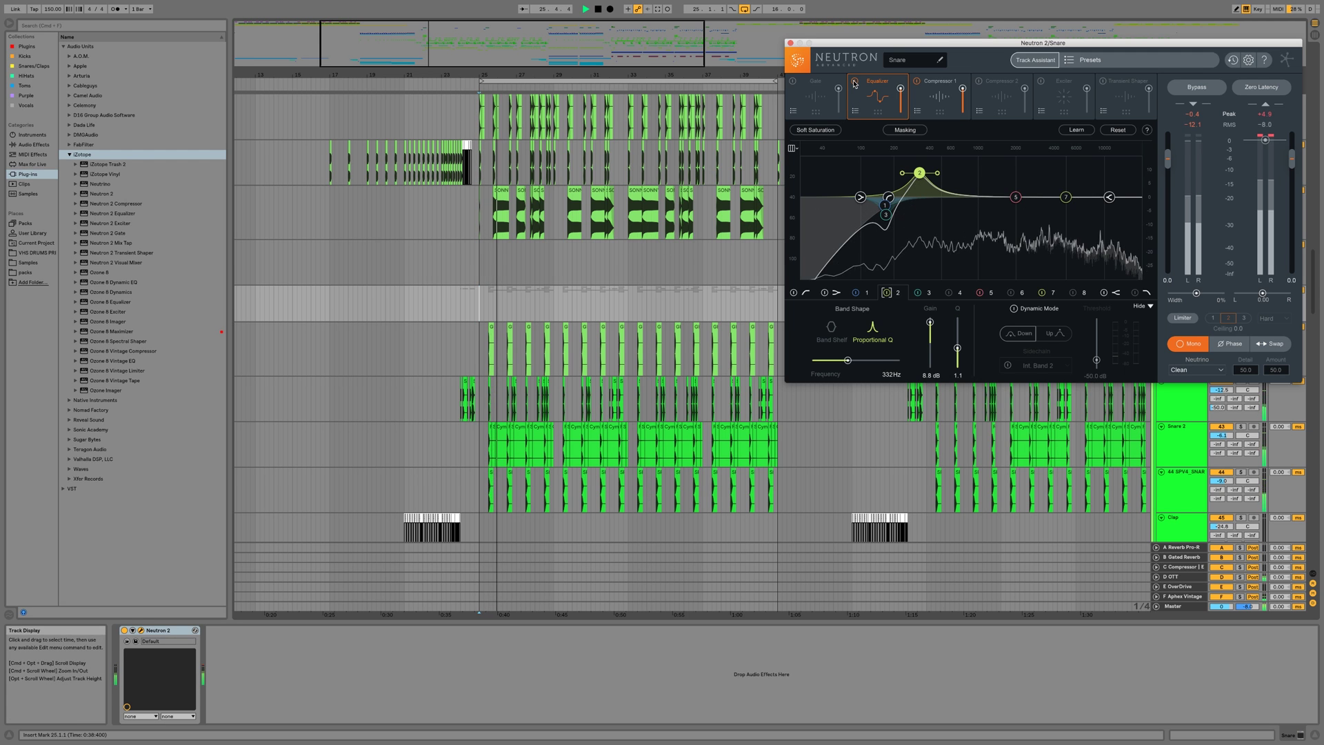
pyautogui.click(855, 83)
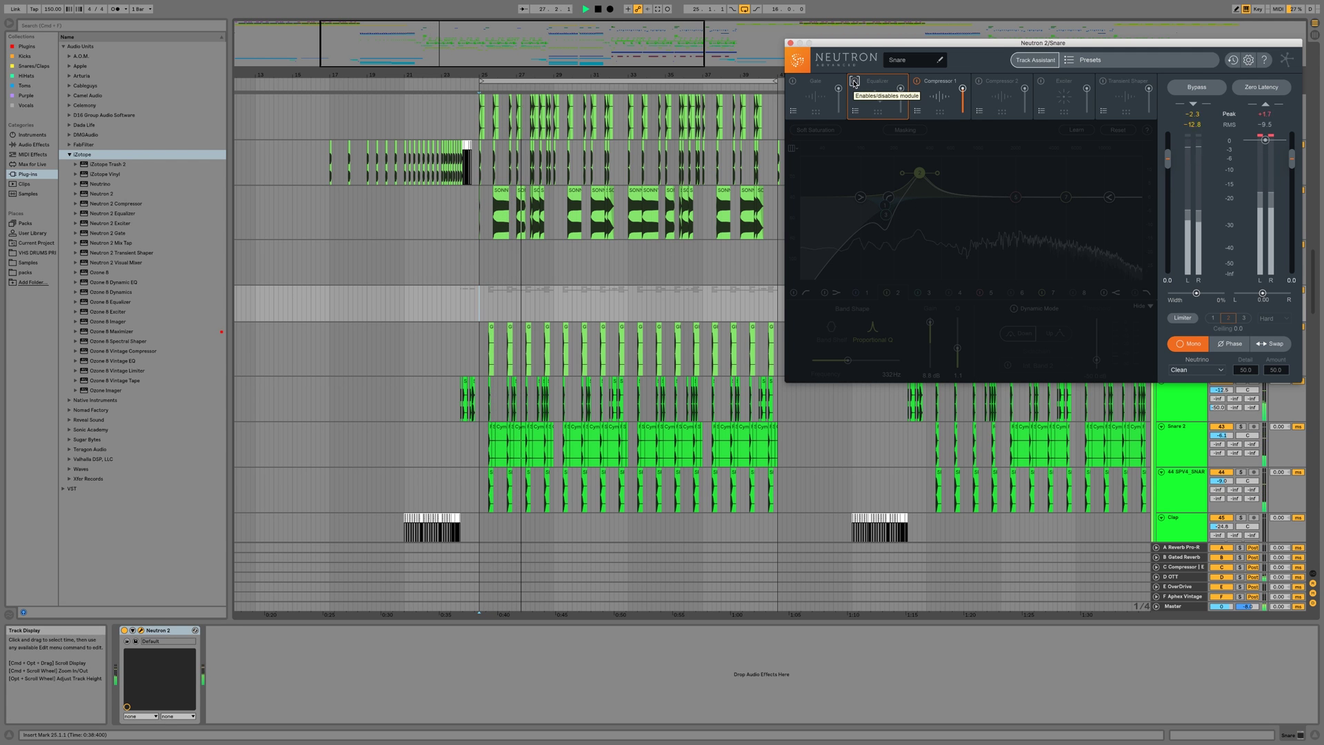
pyautogui.click(855, 83)
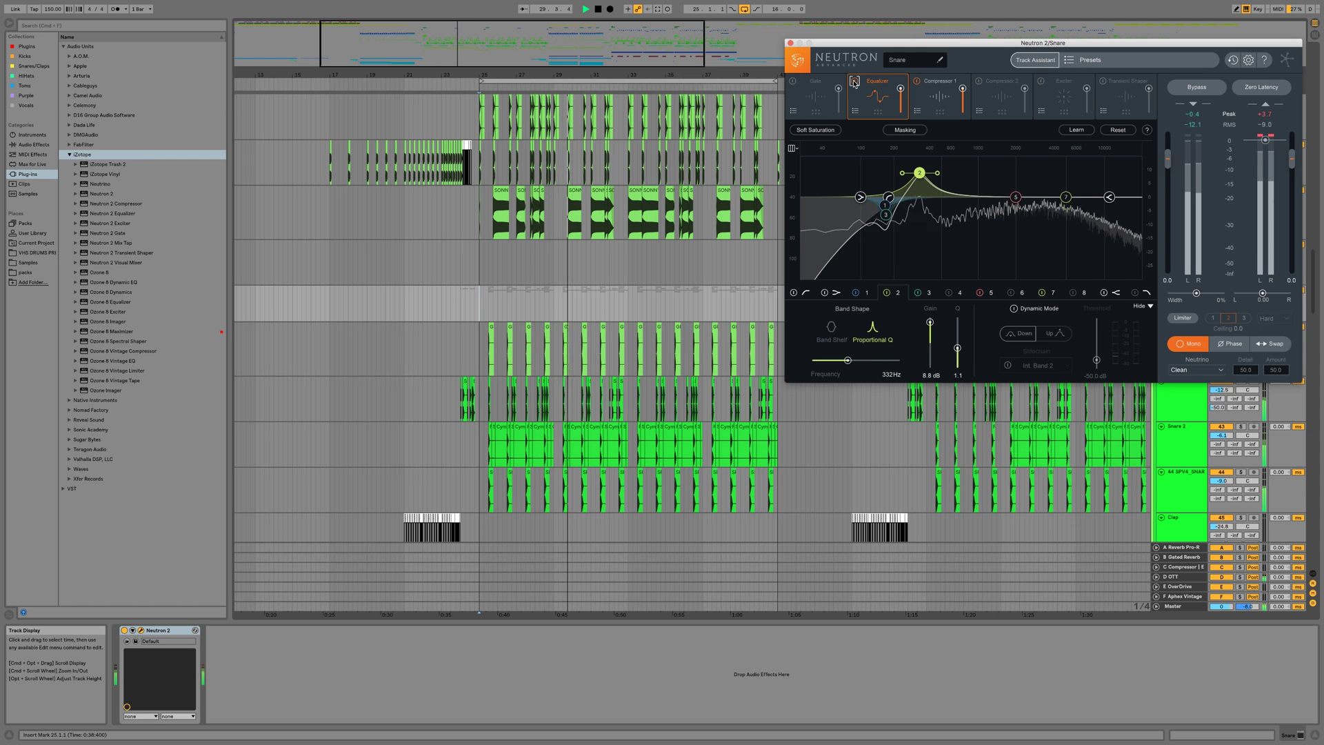
pyautogui.click(854, 83)
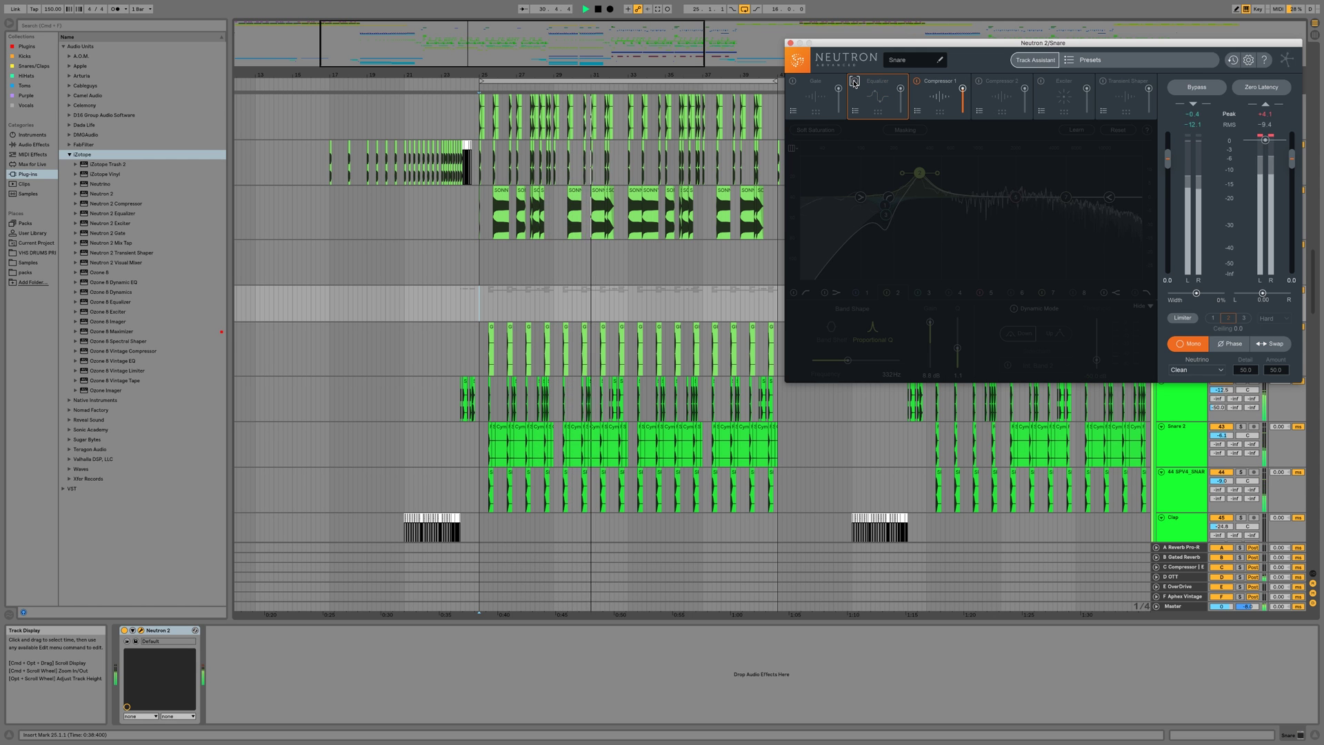
pyautogui.click(854, 83)
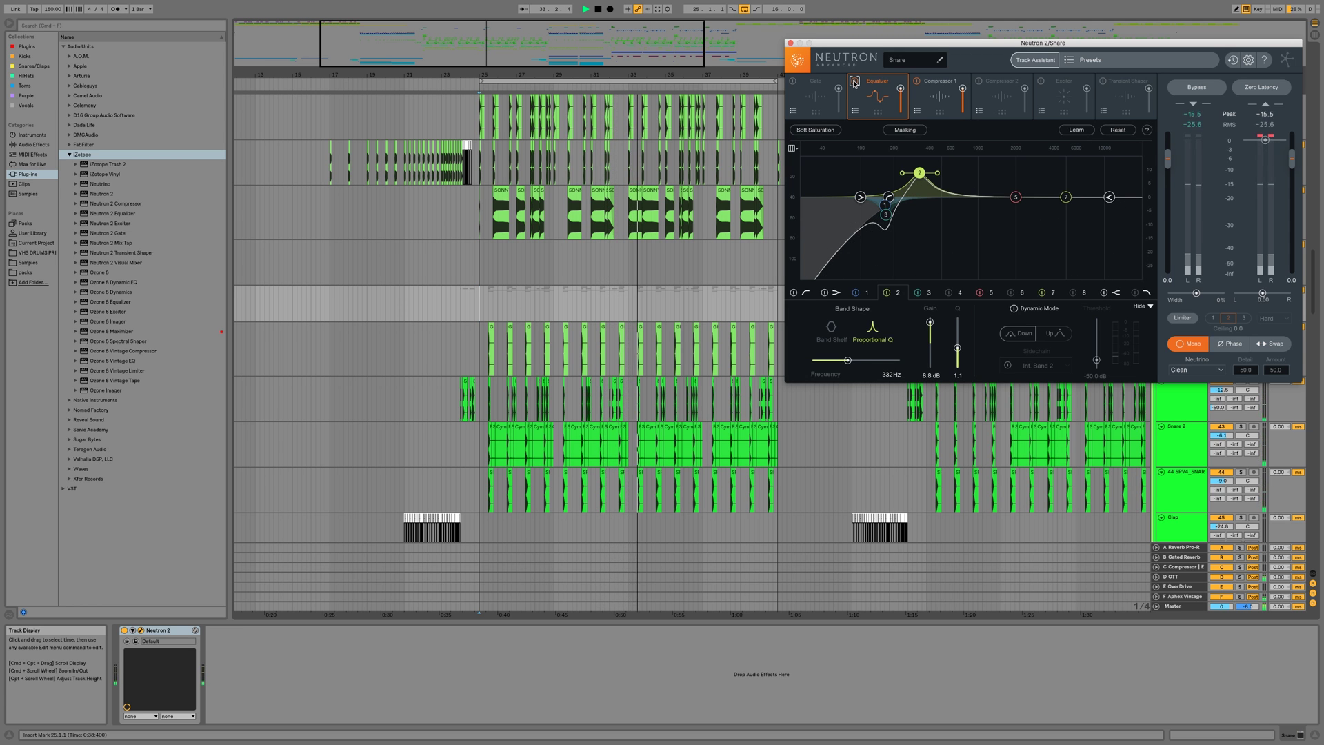
pyautogui.press('space')
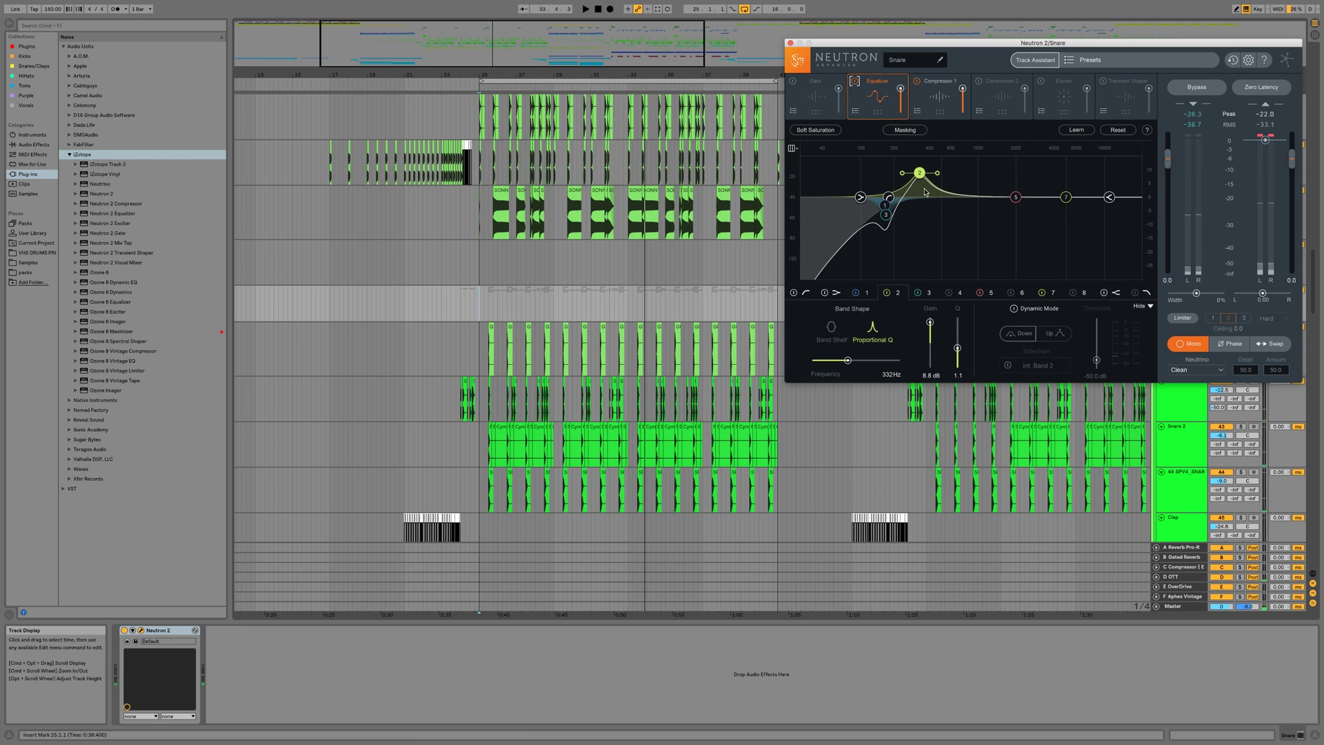
pyautogui.scroll(1, 923, 180)
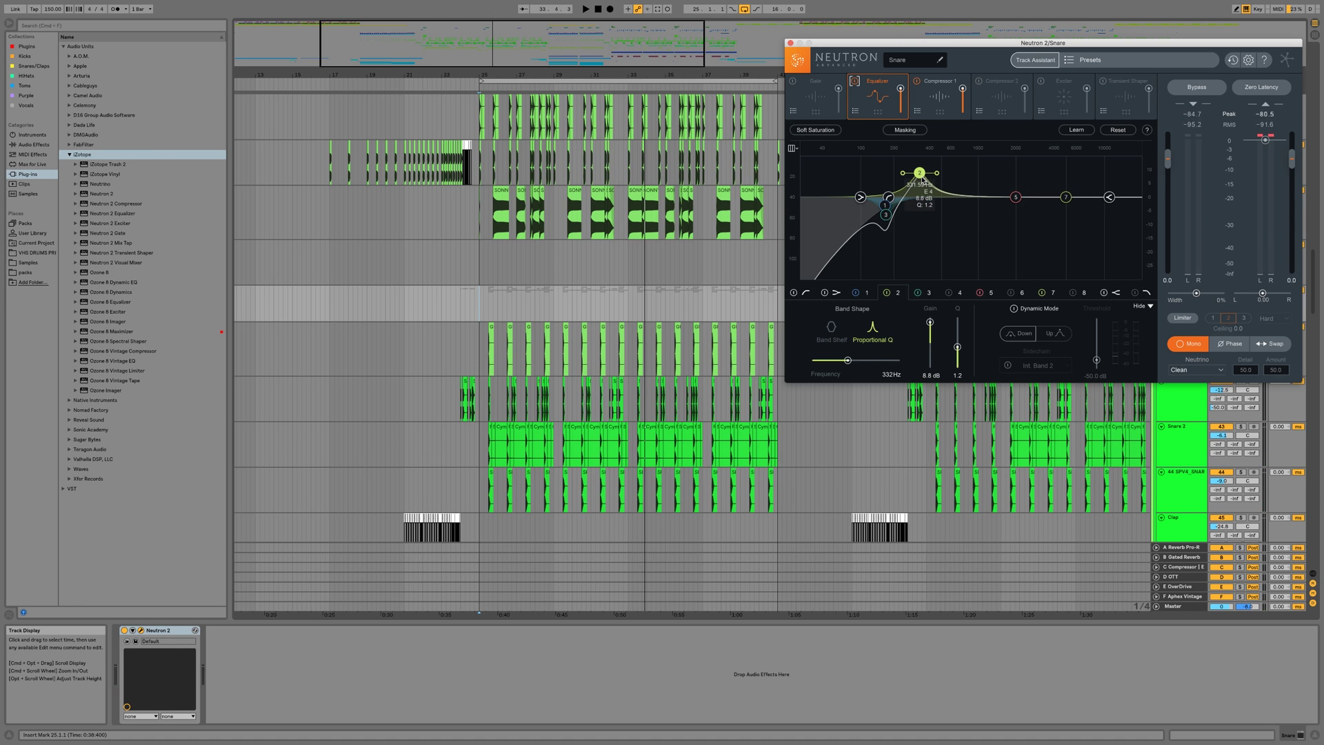
pyautogui.moveTo(923, 180); pyautogui.dragTo(924, 187)
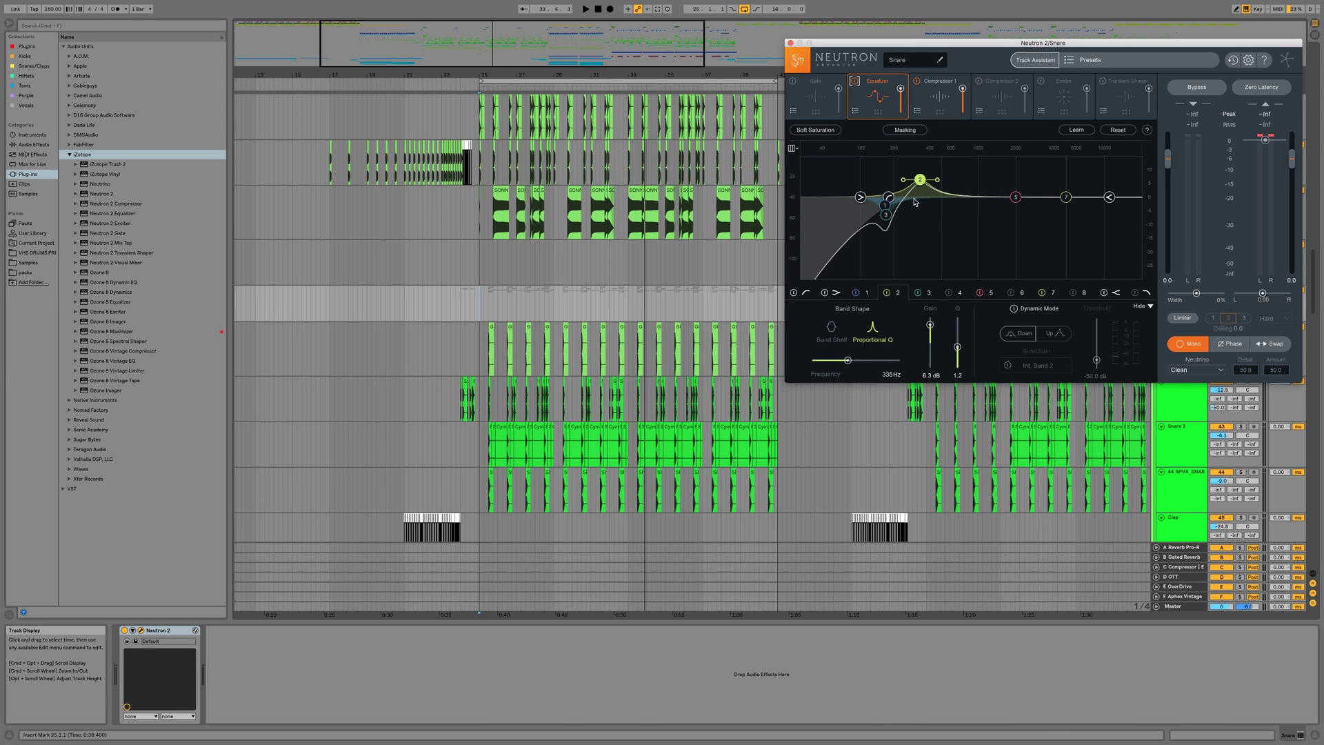
# - Add Neutron 2 from the iZotope plug-ins to the Cymbals track
pyautogui.click(660, 258)
pyautogui.scroll(-5, 660, 261)
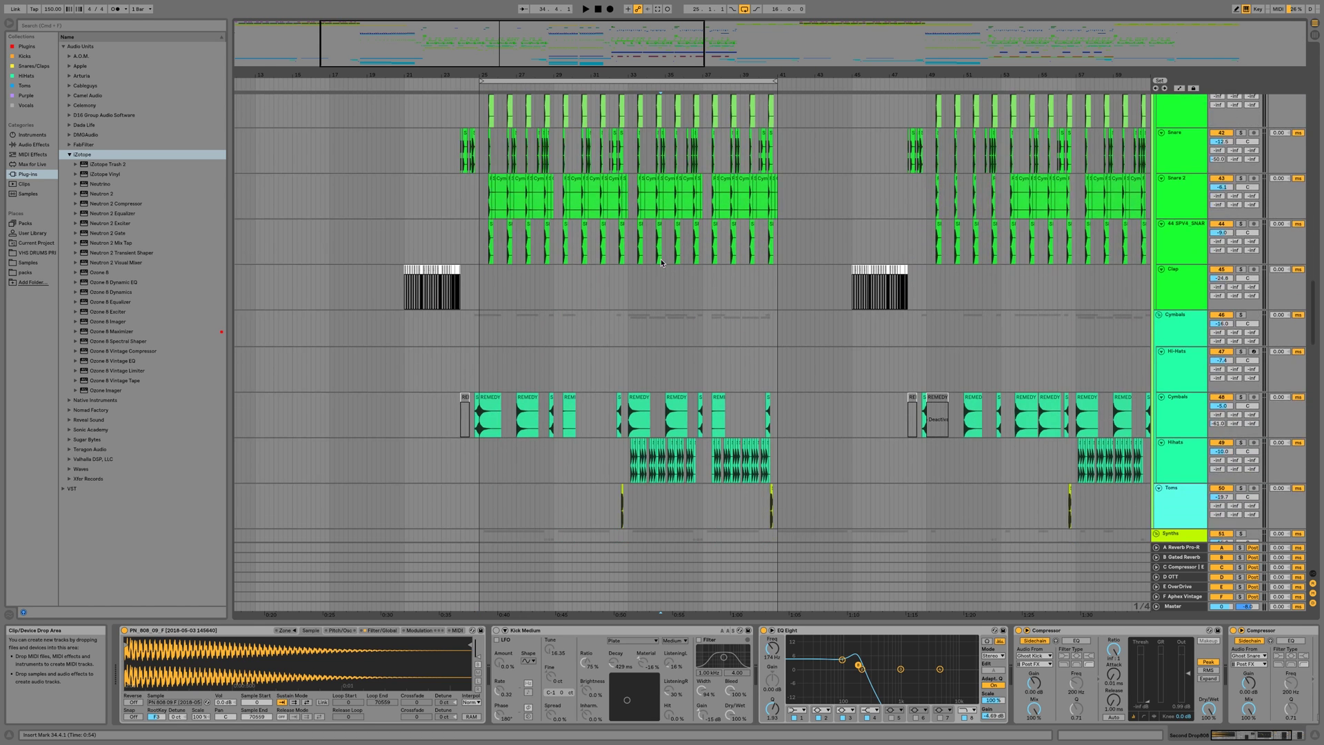
pyautogui.scroll(-2, 661, 262)
pyautogui.click(1179, 306)
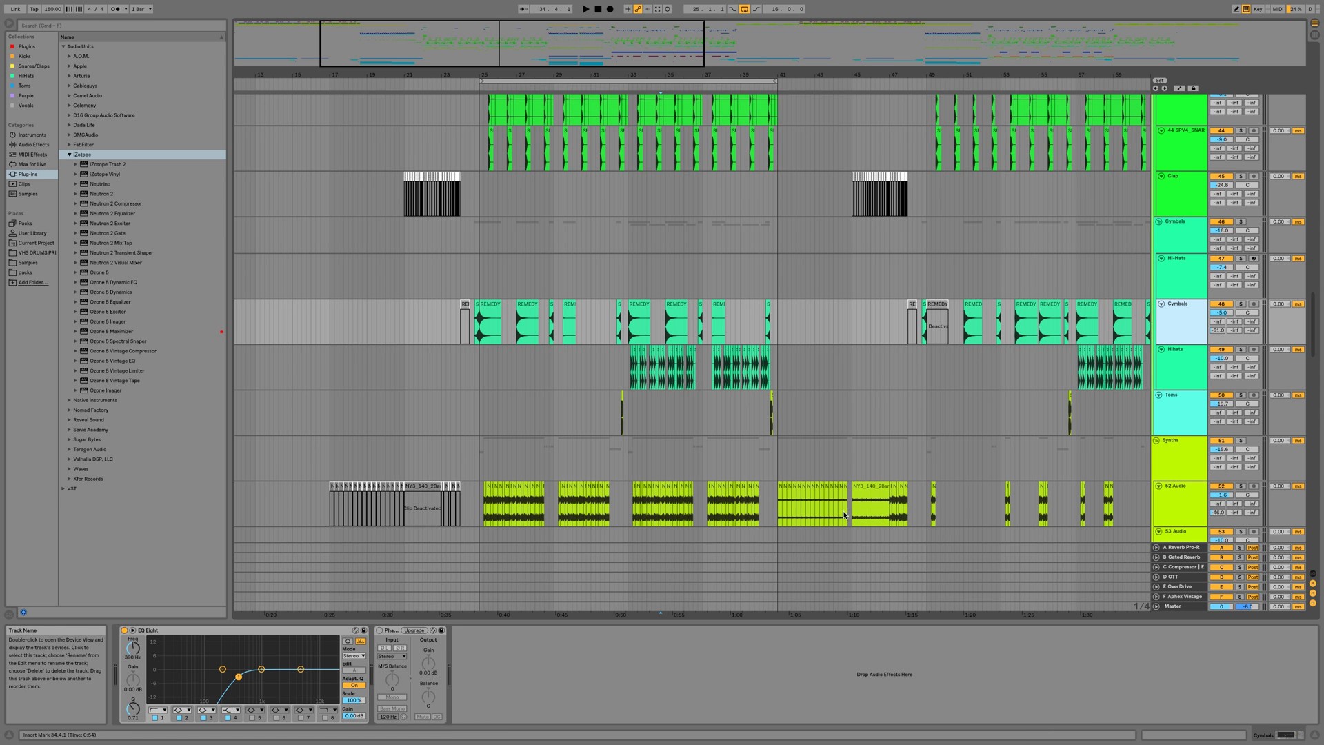
pyautogui.click(102, 194)
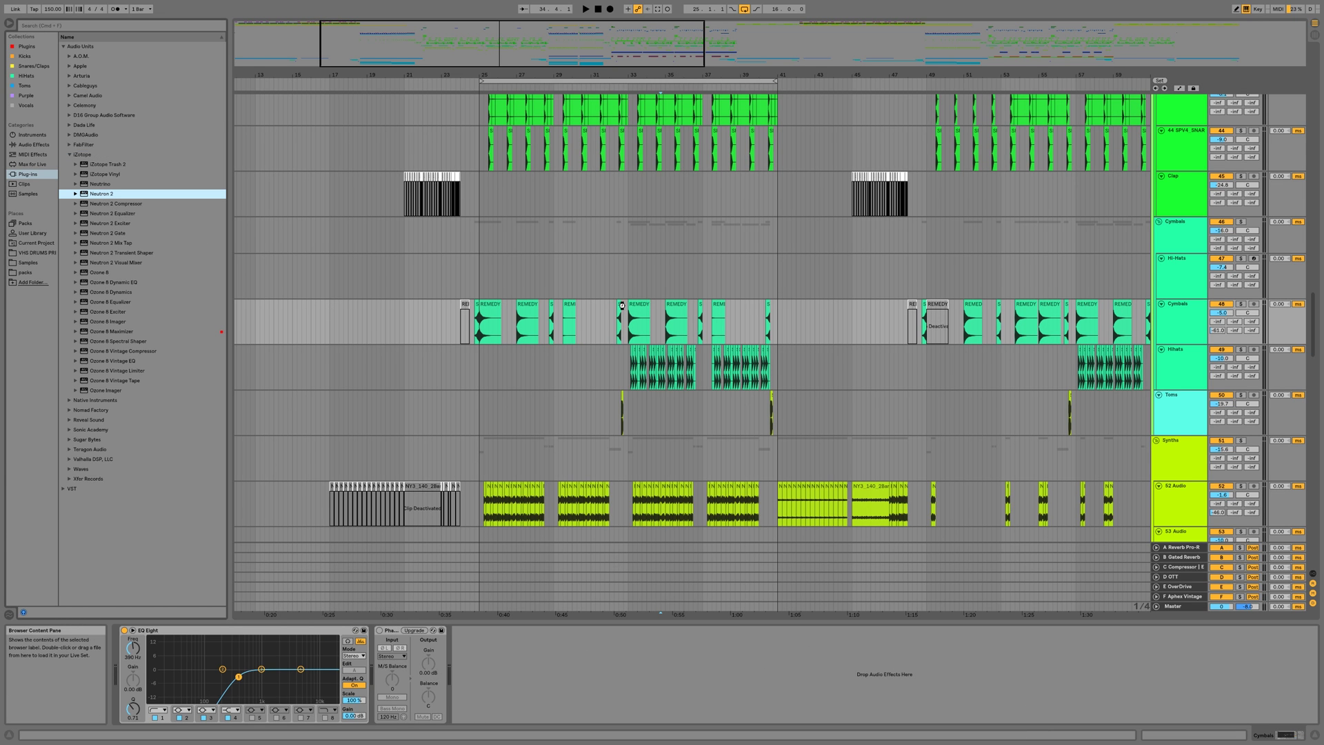
pyautogui.moveTo(621, 305)
pyautogui.mouseDown()
pyautogui.moveTo(699, 326)
pyautogui.moveTo(668, 334)
pyautogui.moveTo(634, 311)
pyautogui.mouseUp()
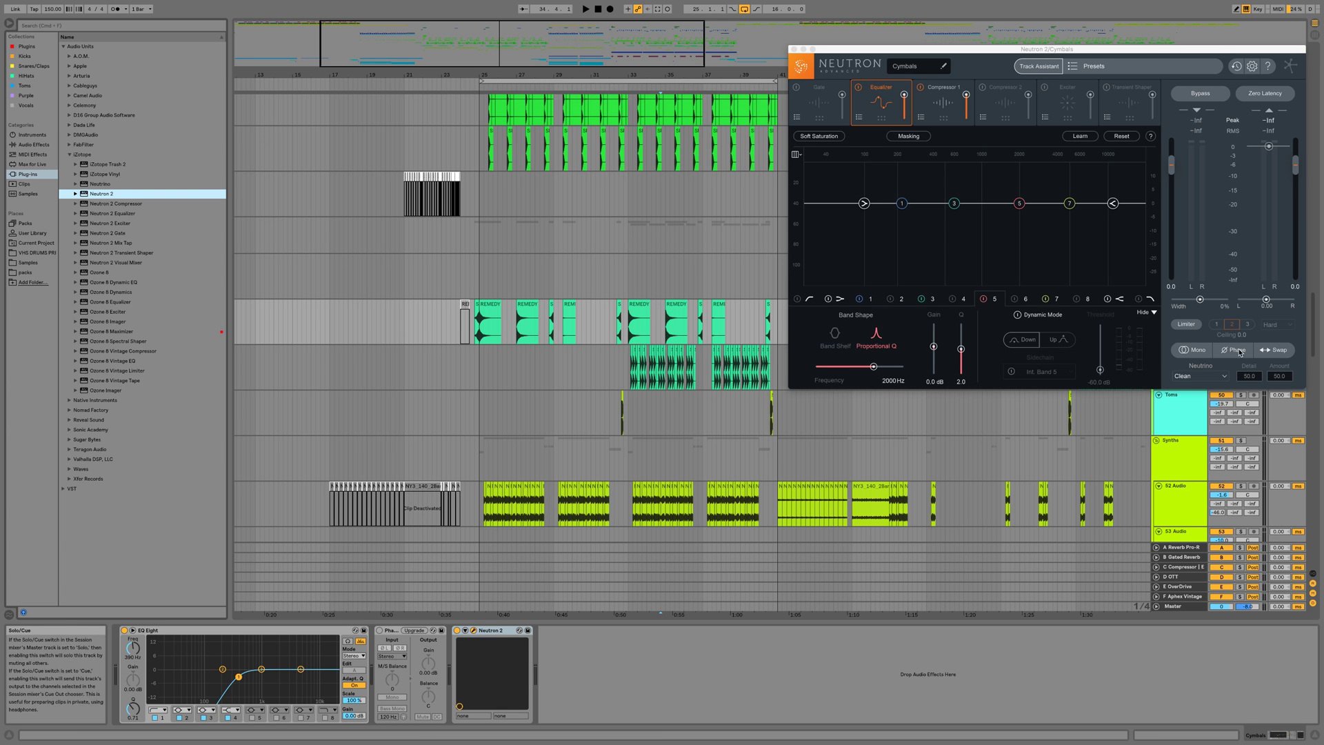
# - Pan the cymbals left to -0.43 in Neutron's output and audition the REMEDY clip
pyautogui.click(1262, 303)
pyautogui.moveTo(1262, 304); pyautogui.dragTo(1255, 304)
pyautogui.click(640, 312)
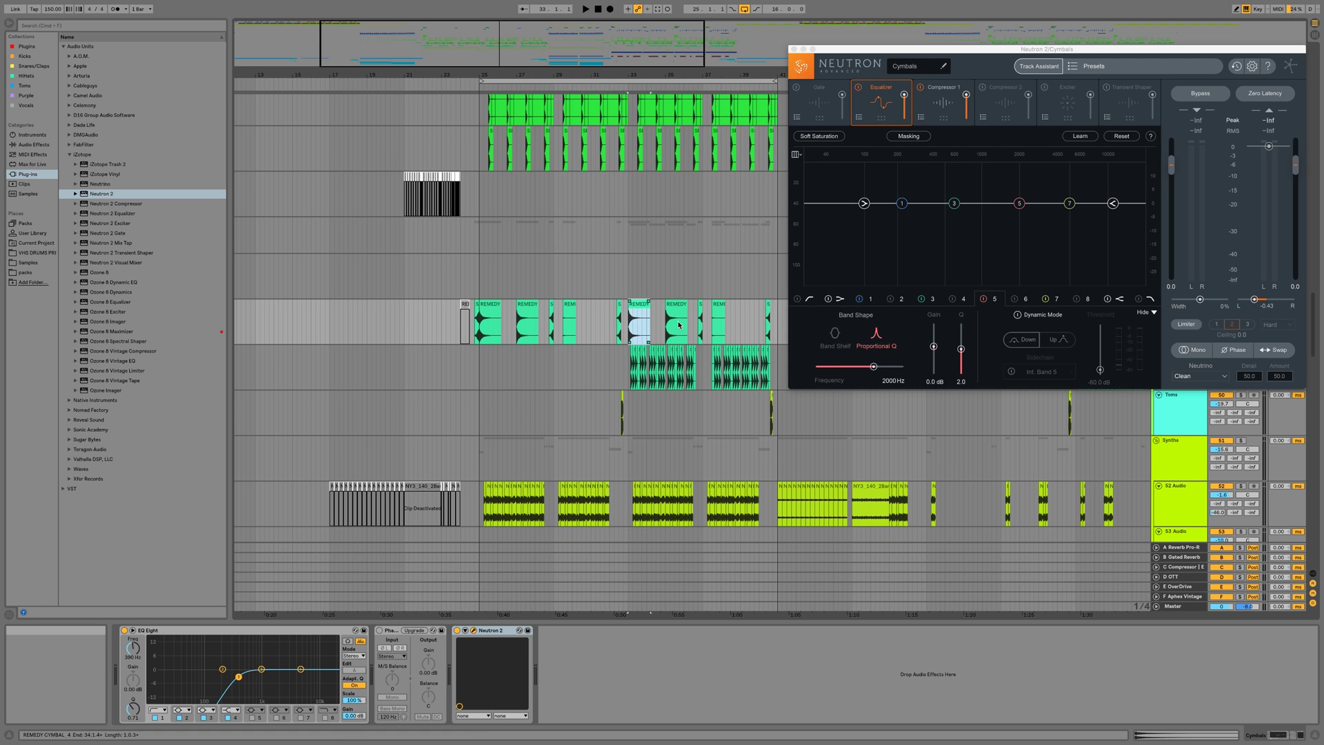
pyautogui.press('space')
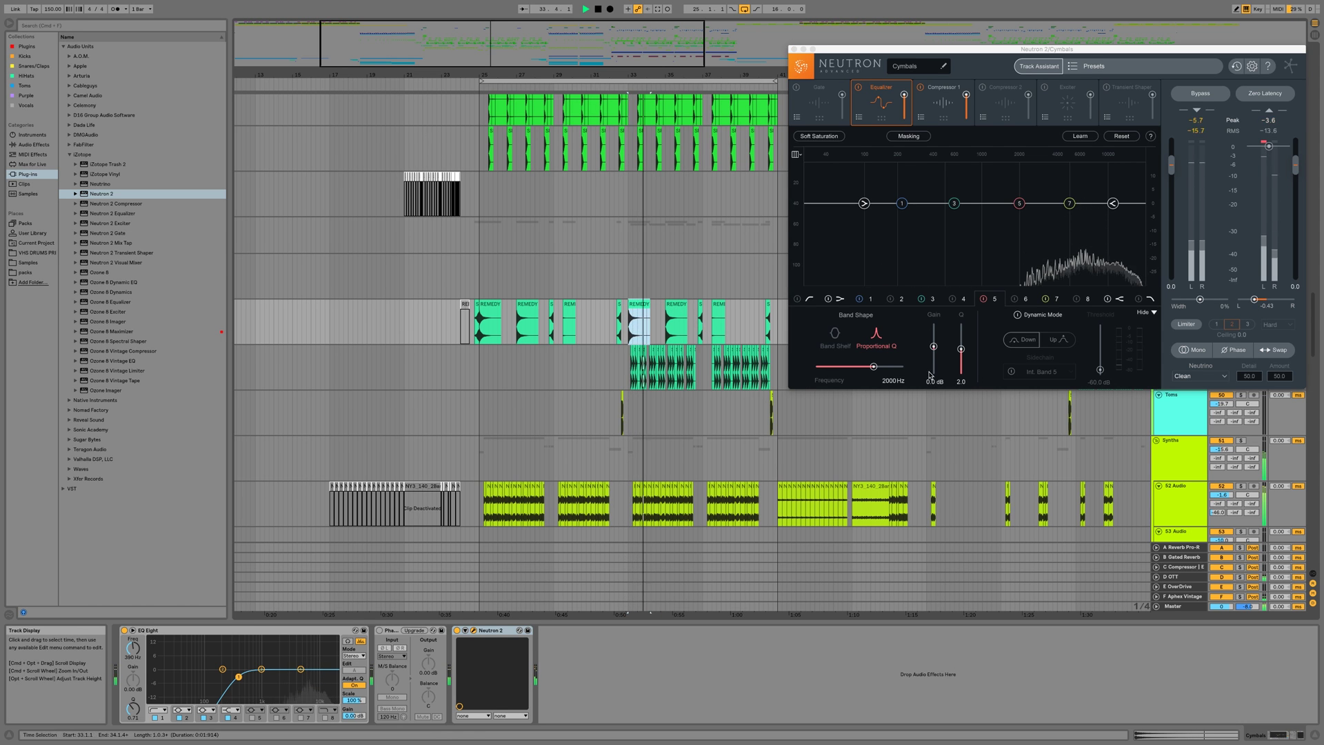
pyautogui.press('space')
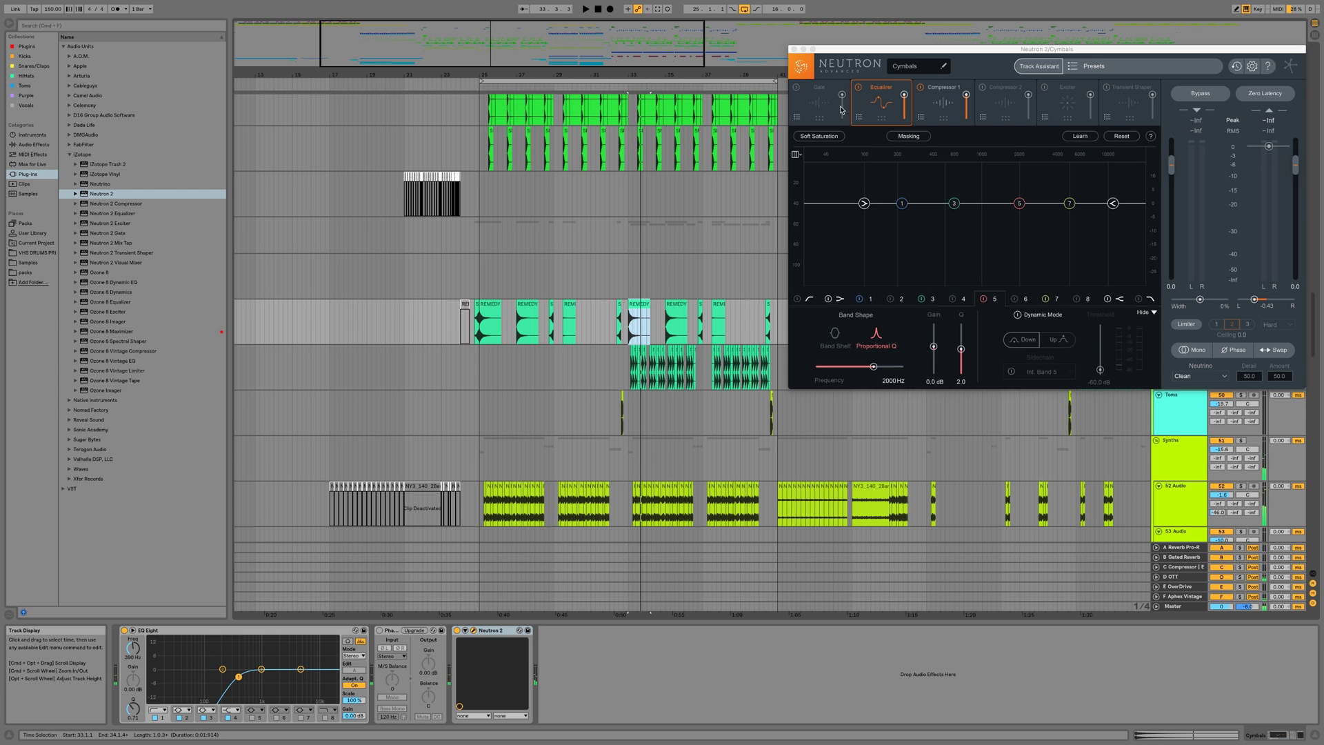
pyautogui.click(793, 49)
# - Pan the Hihats right in Neutron 2's output, audition, and settle the pan at 0.35
pyautogui.click(1183, 365)
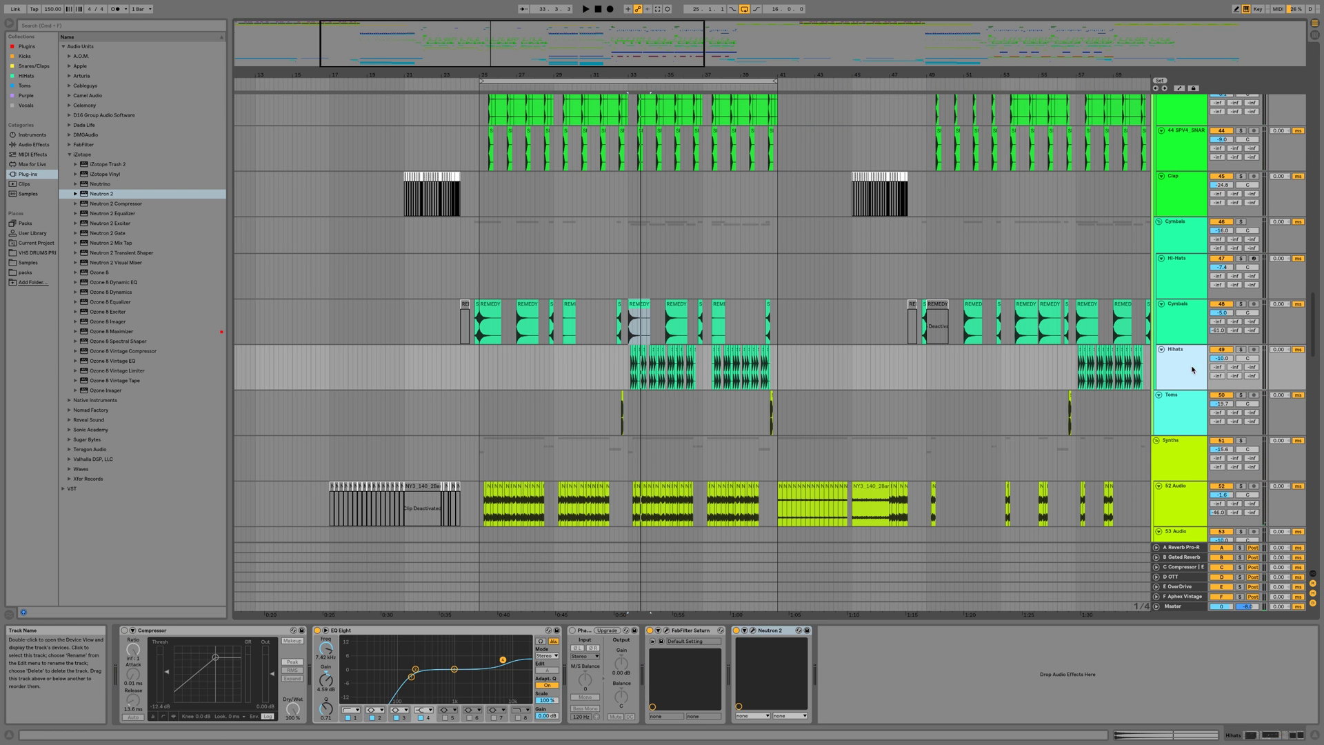
pyautogui.click(753, 630)
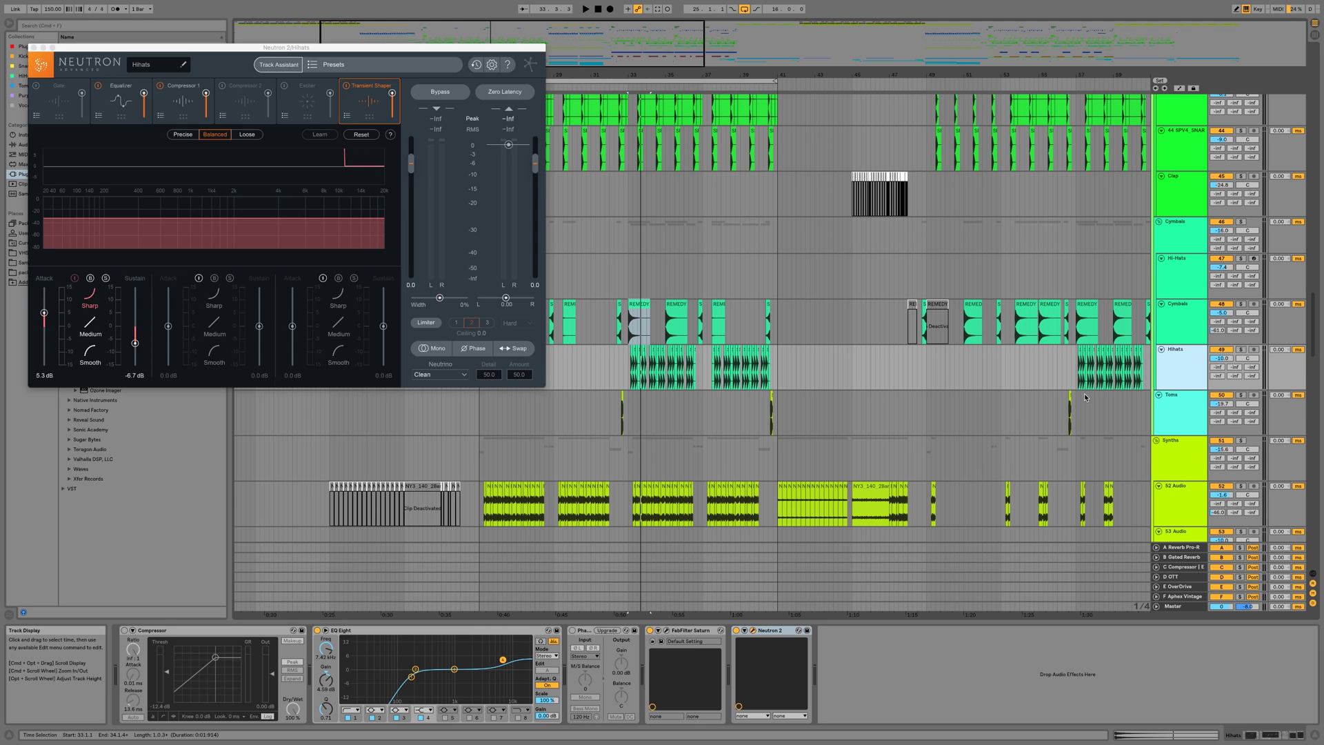
pyautogui.moveTo(509, 301); pyautogui.dragTo(517, 300)
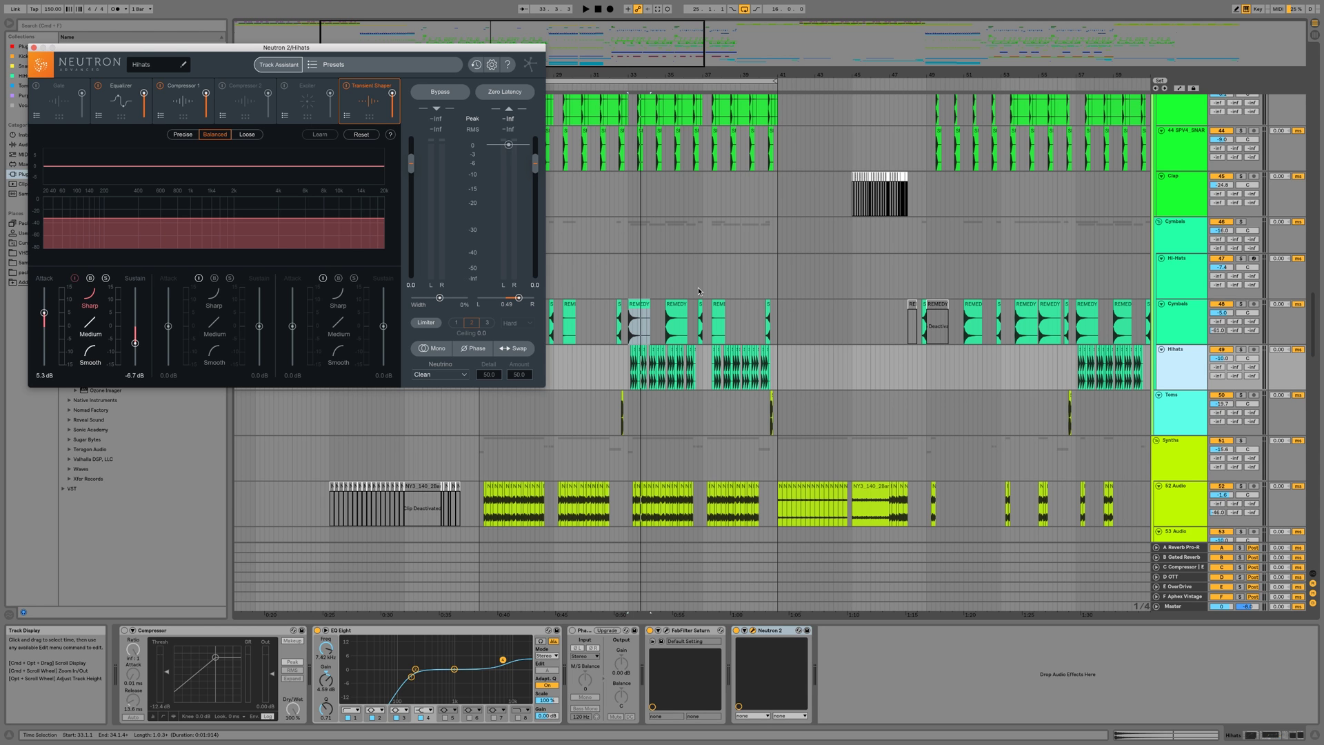
pyautogui.click(627, 284)
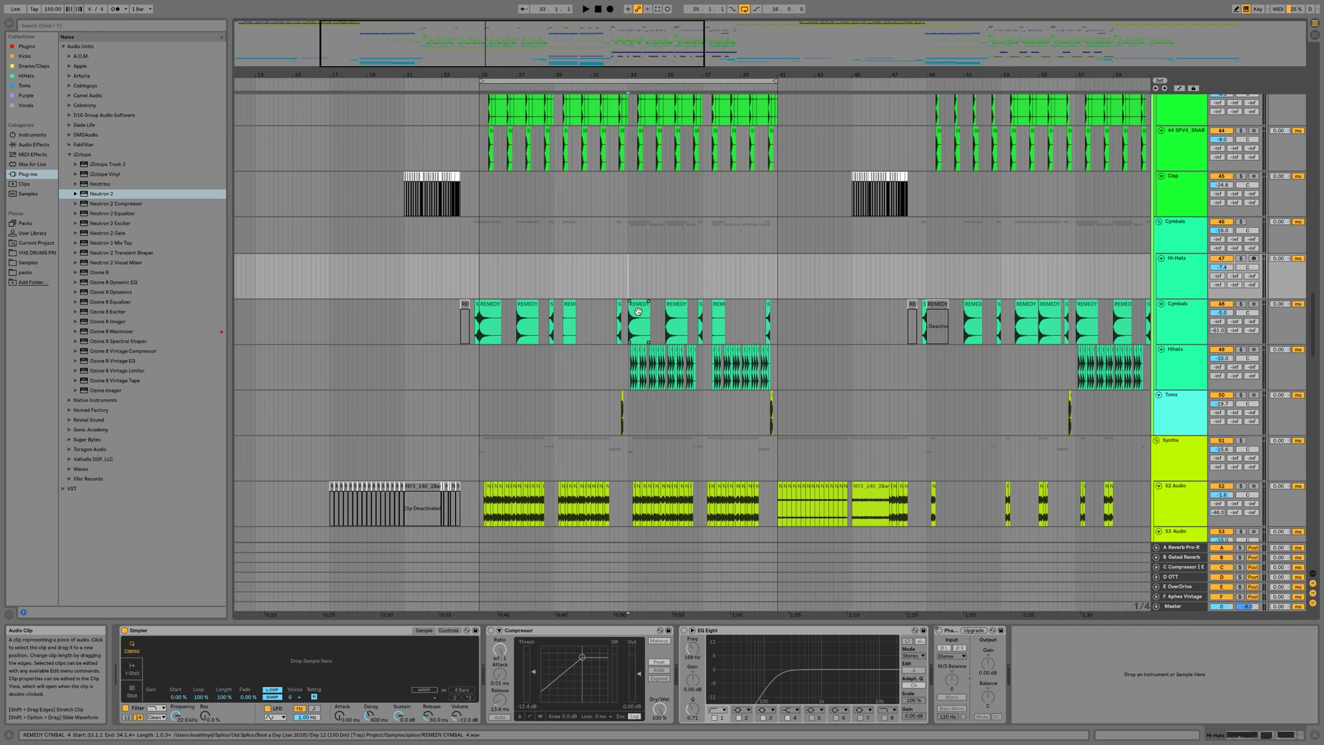
pyautogui.press('space')
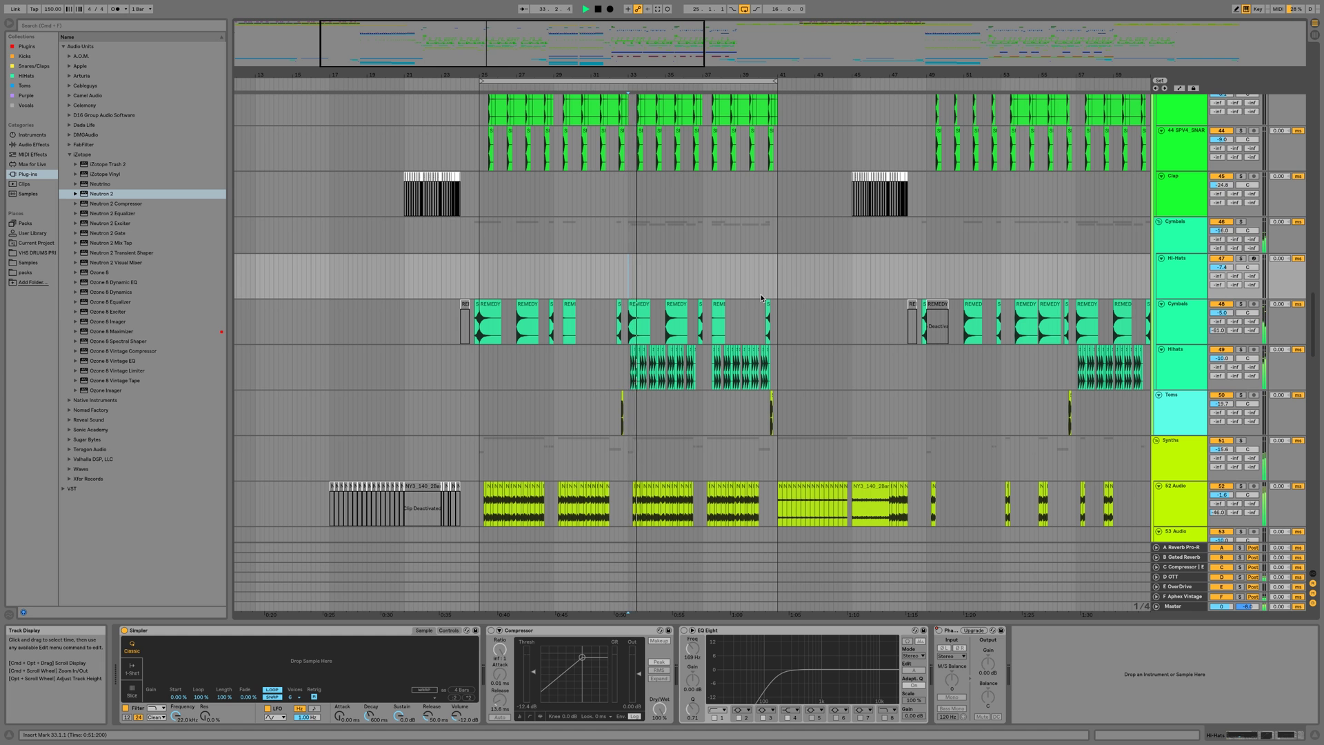
pyautogui.click(1191, 370)
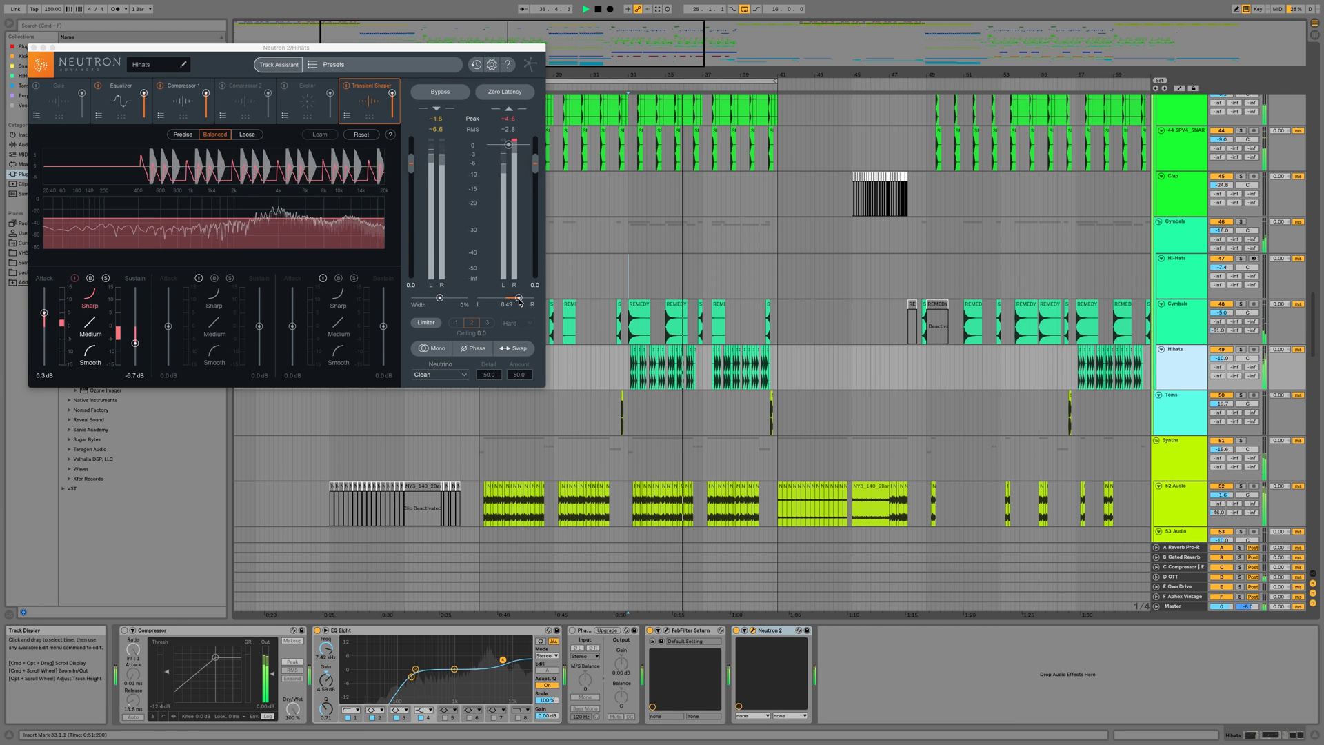
pyautogui.moveTo(519, 301); pyautogui.dragTo(517, 301)
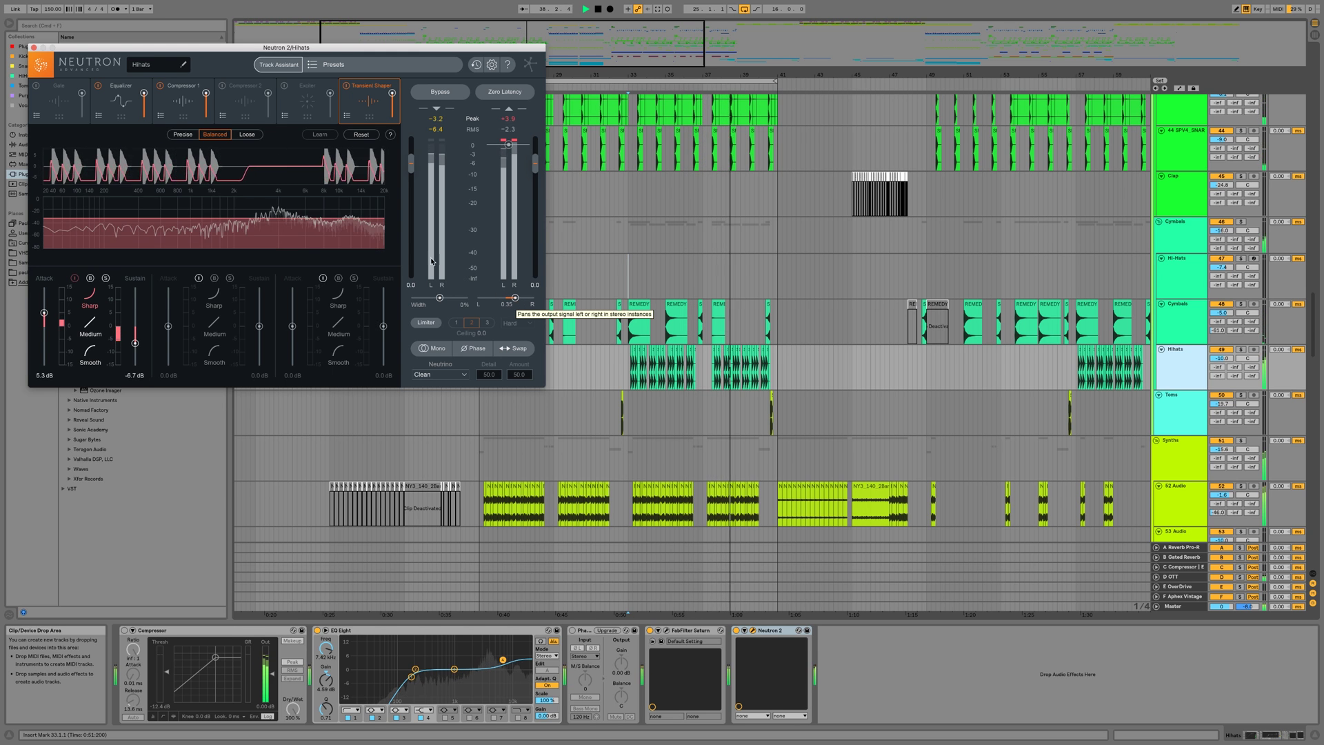
pyautogui.click(34, 49)
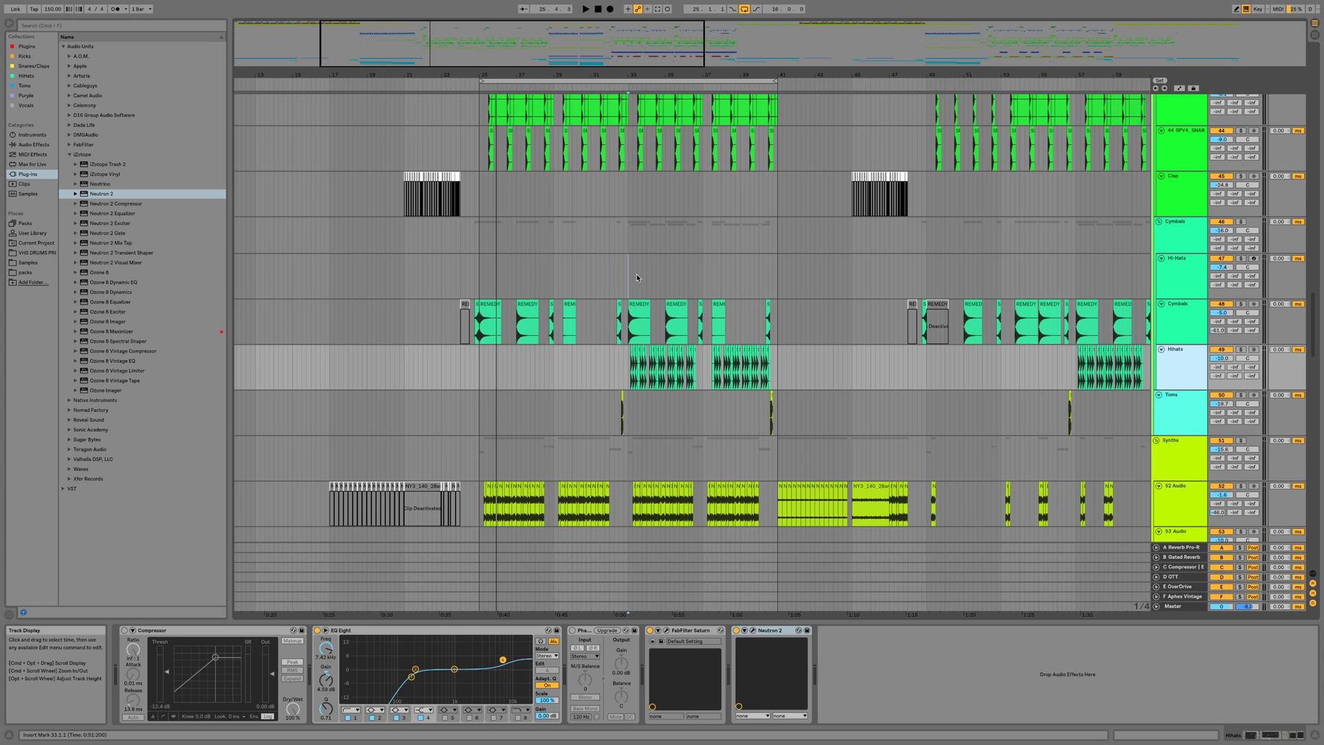
# - Inspect the Kick, Kick 2 and Kick Group chains, ending on the Kick track's Neutron equalizer
pyautogui.scroll(15, 636, 277)
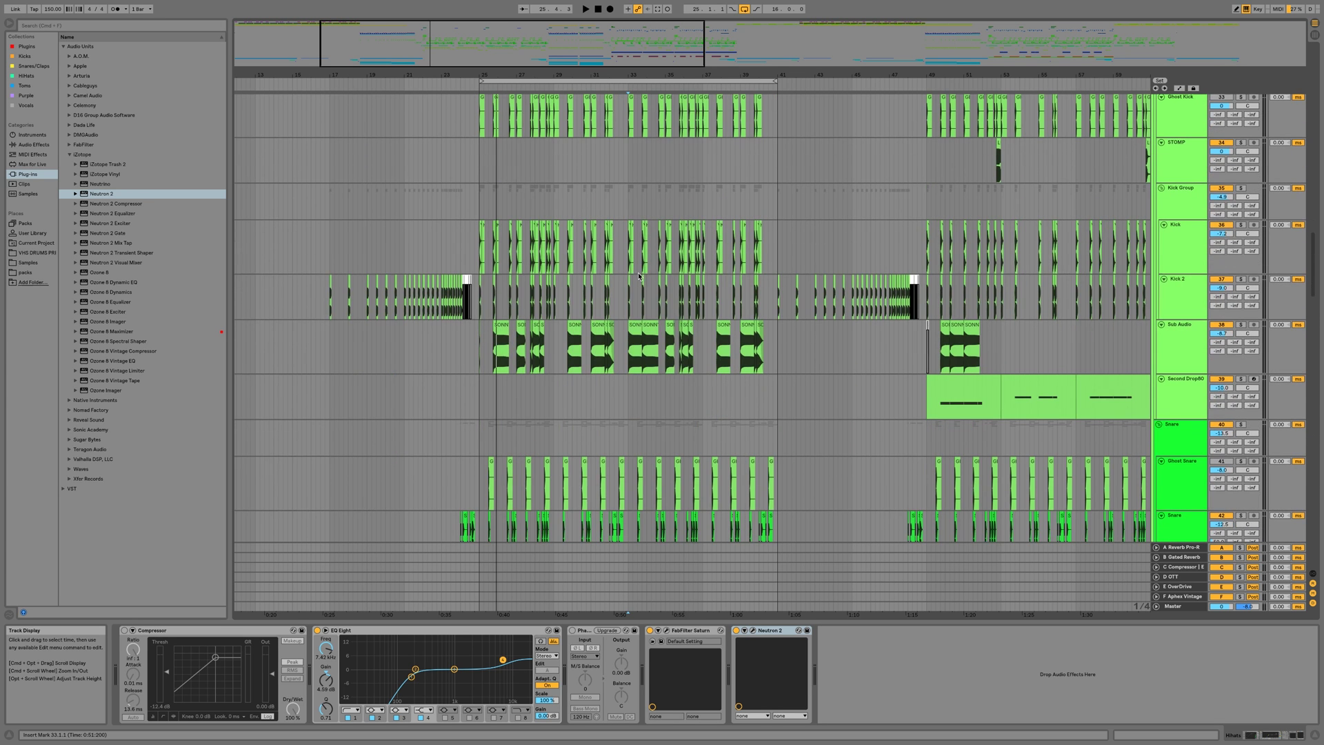
pyautogui.click(1168, 234)
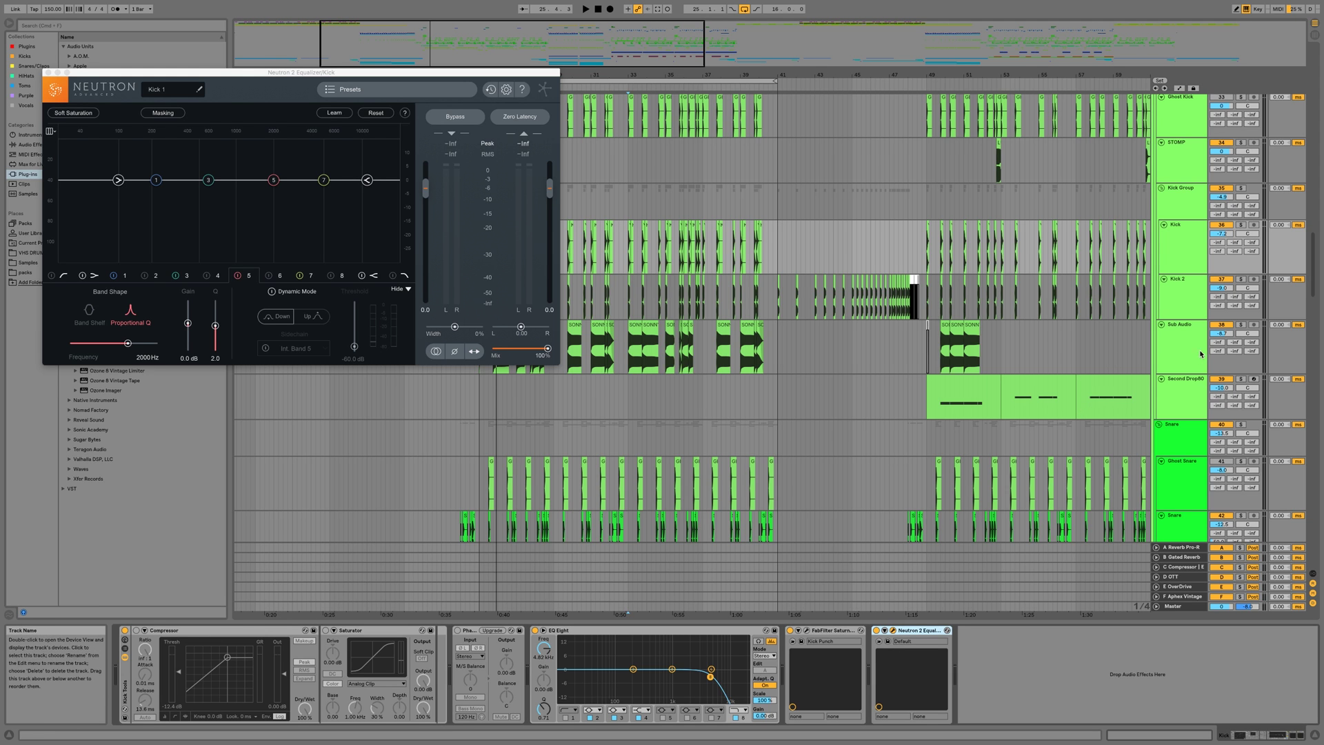
pyautogui.click(1172, 298)
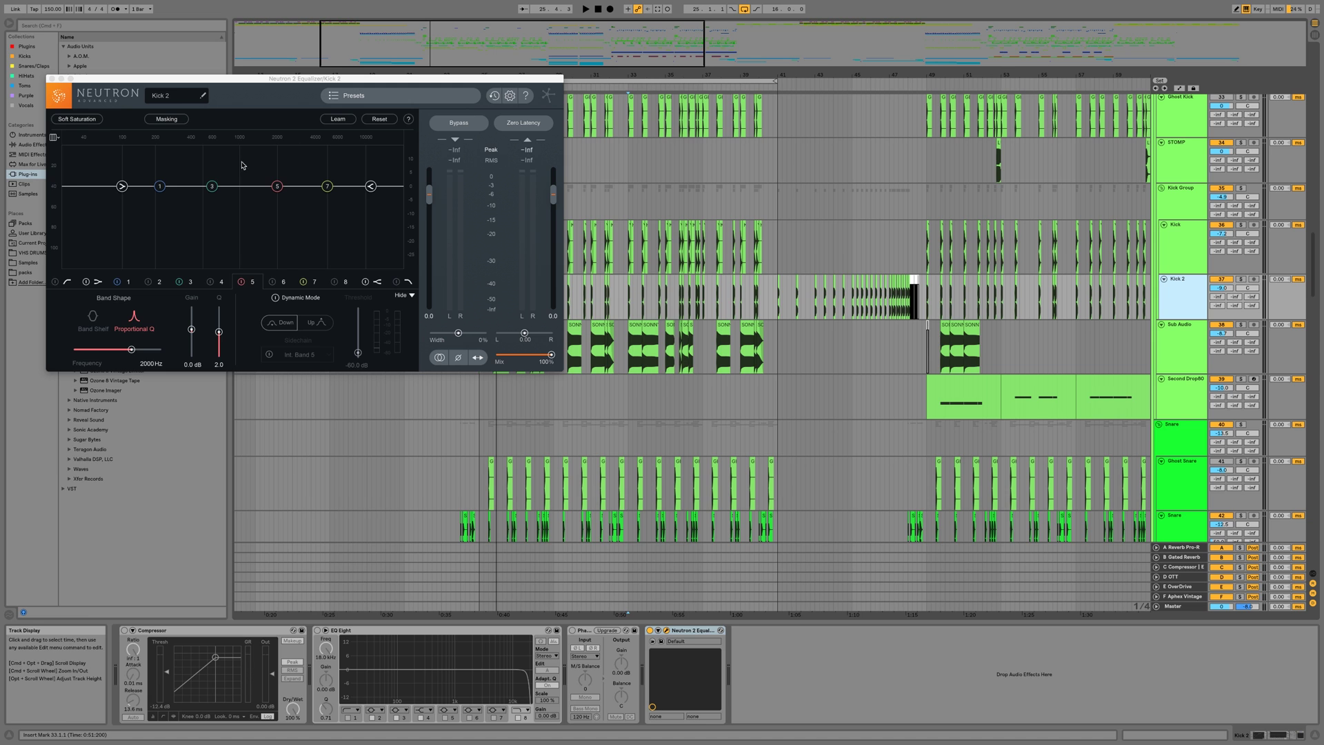
pyautogui.click(51, 80)
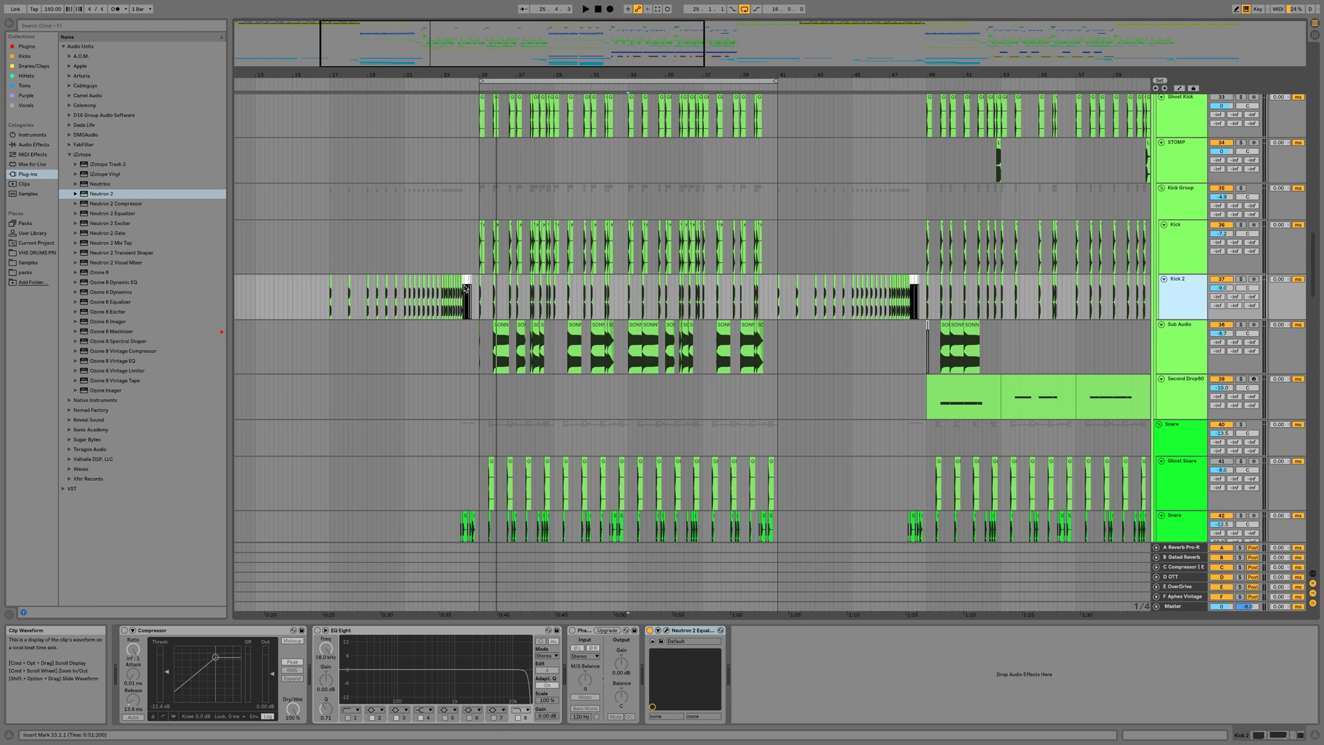
pyautogui.click(481, 201)
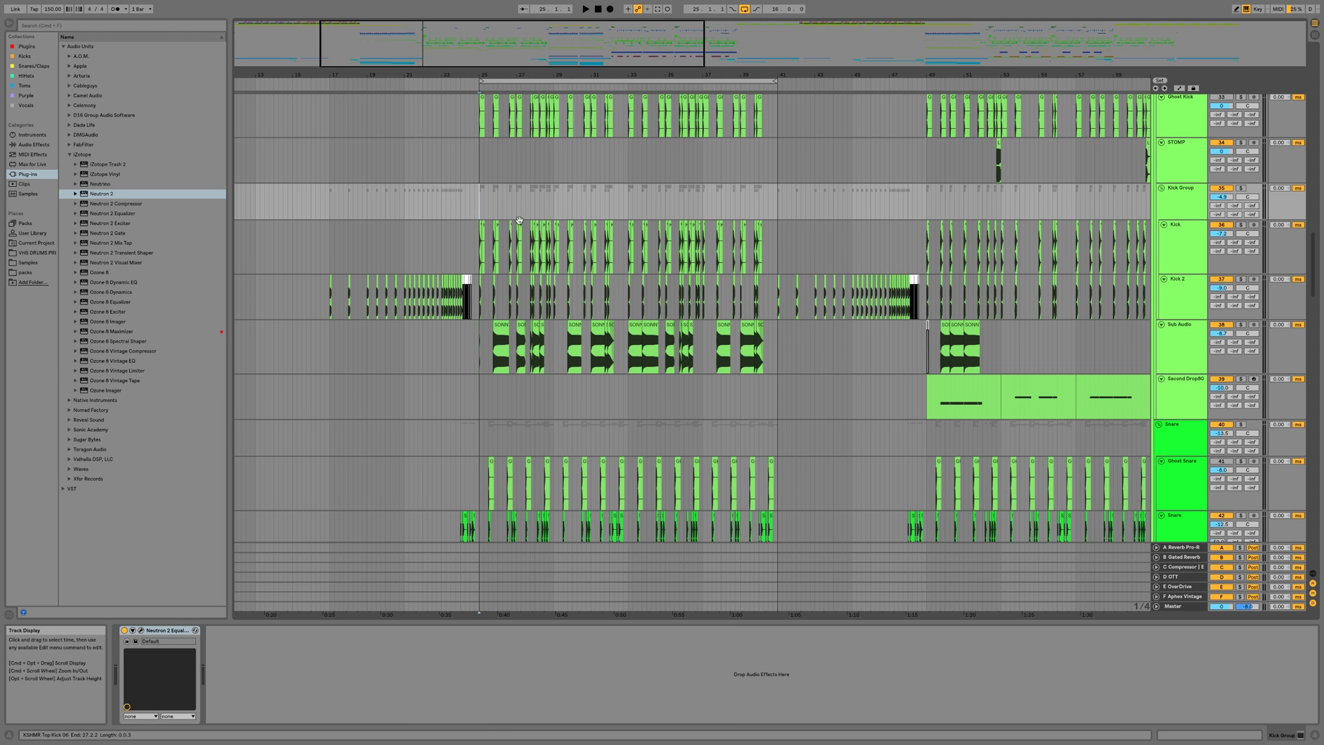
pyautogui.click(1202, 253)
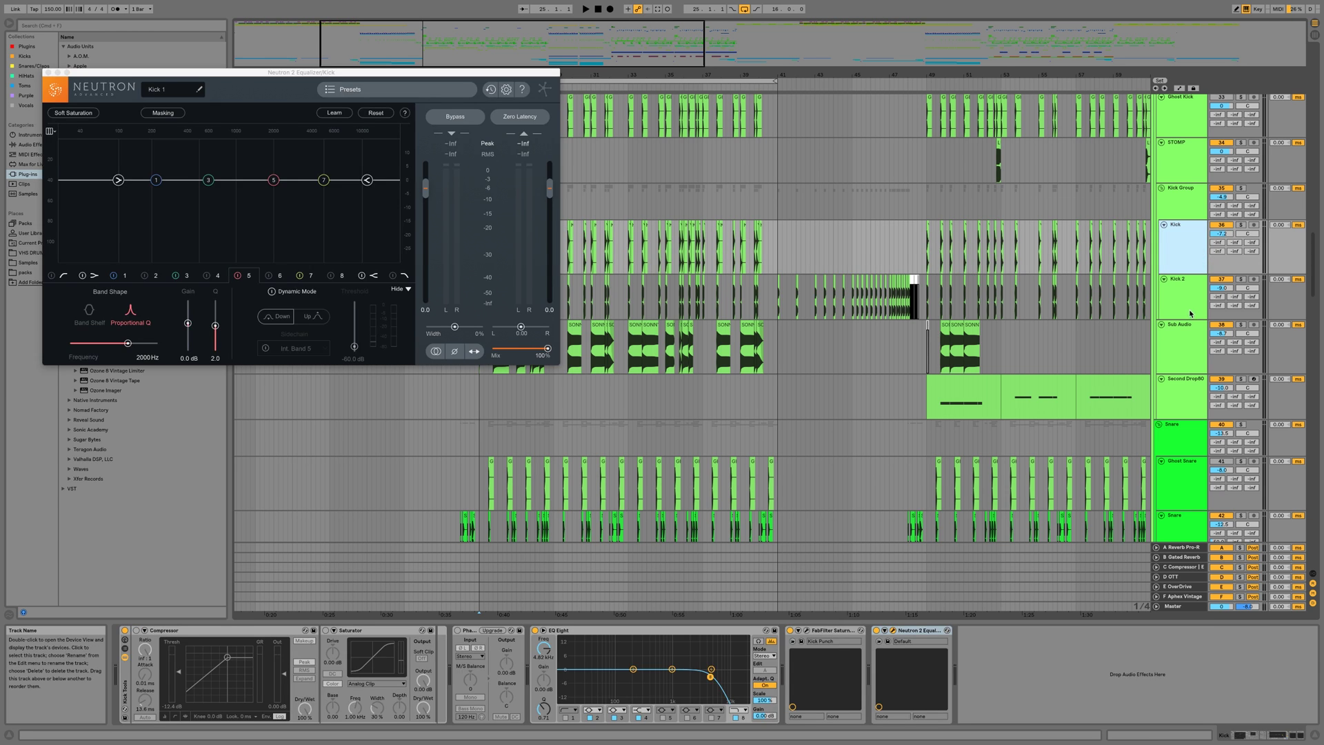
pyautogui.press('Down')
pyautogui.press('Up')
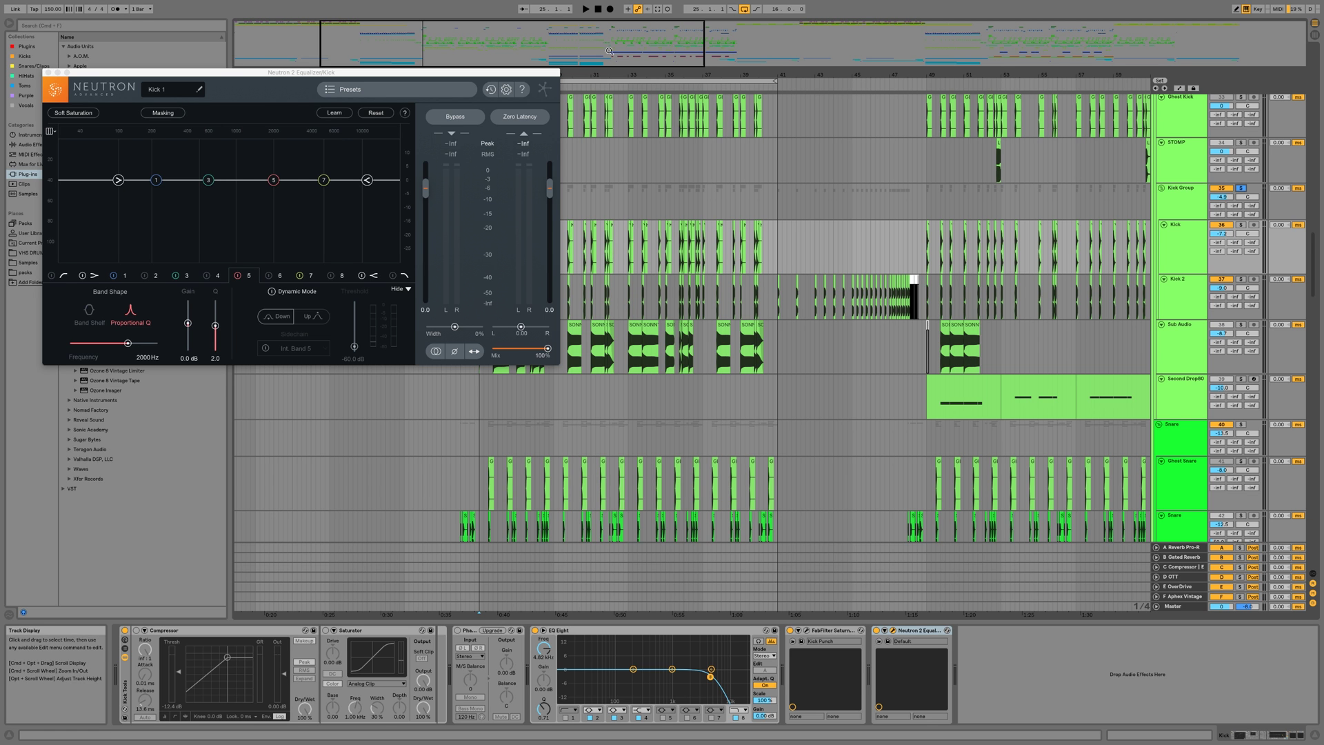
# - Zoom in on the kick hits, set the insert mark at 31.4 on Kick Group, and zoom out around it
pyautogui.moveTo(473, 42); pyautogui.dragTo(476, 475)
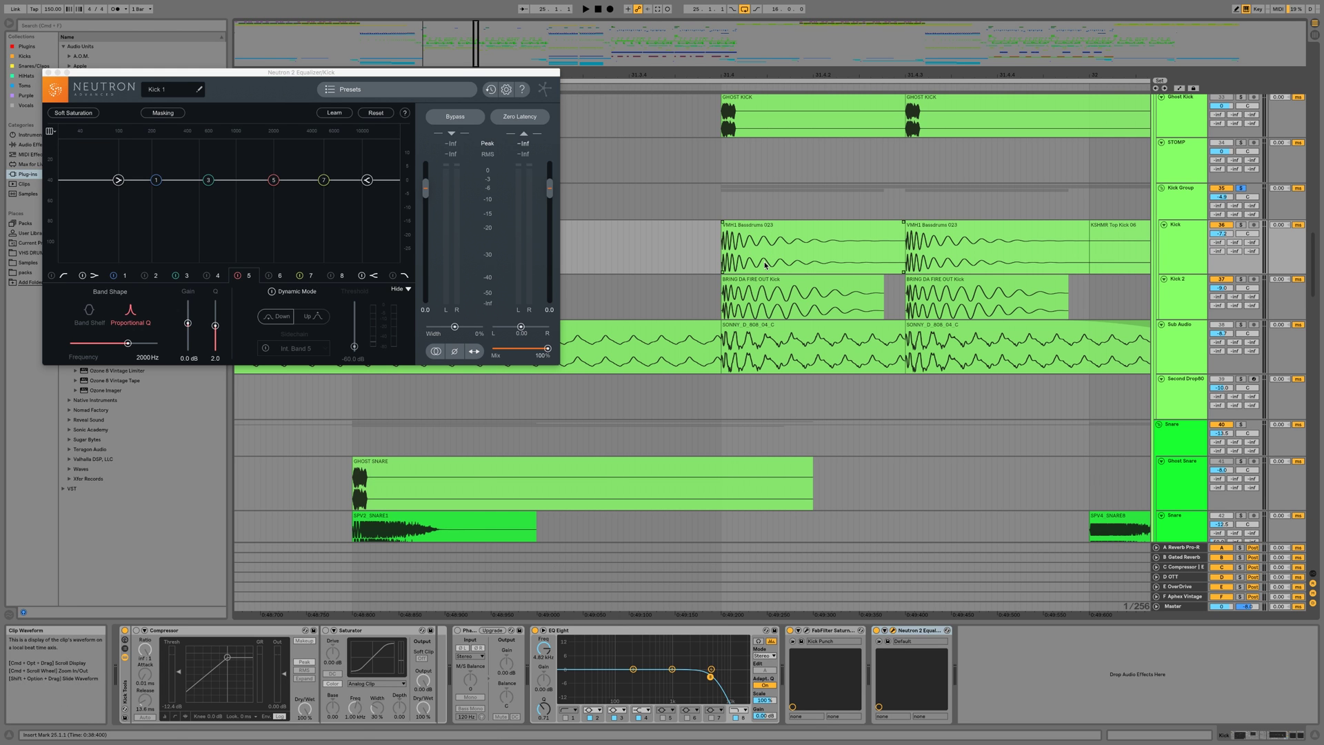
pyautogui.click(1165, 264)
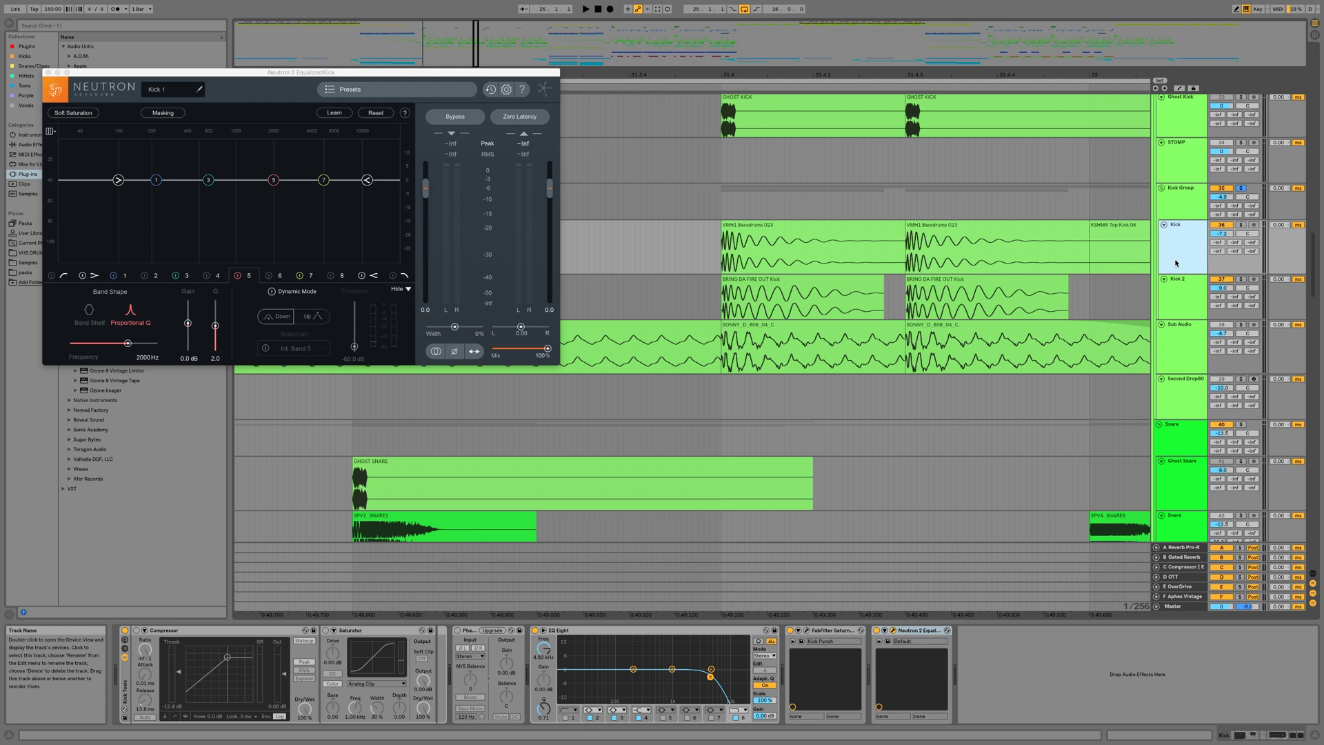
pyautogui.click(721, 205)
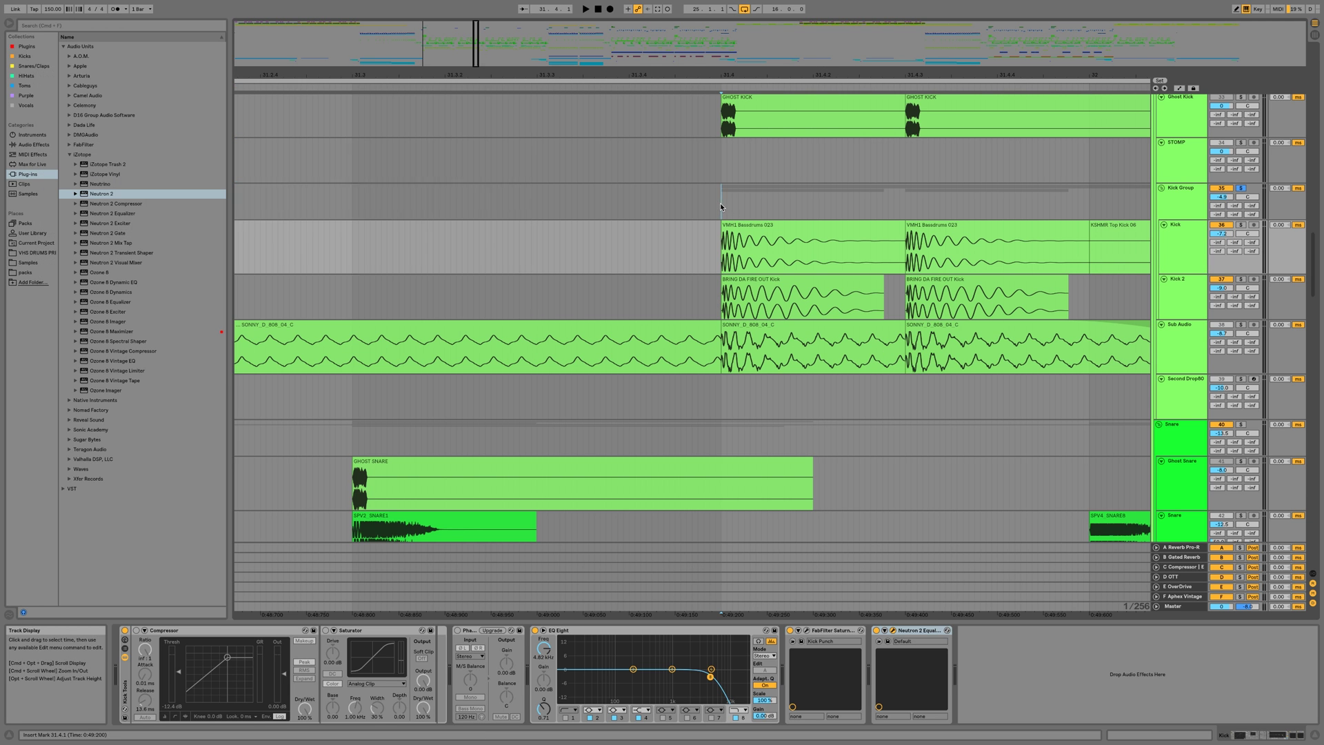
pyautogui.click(720, 203)
pyautogui.press('-')
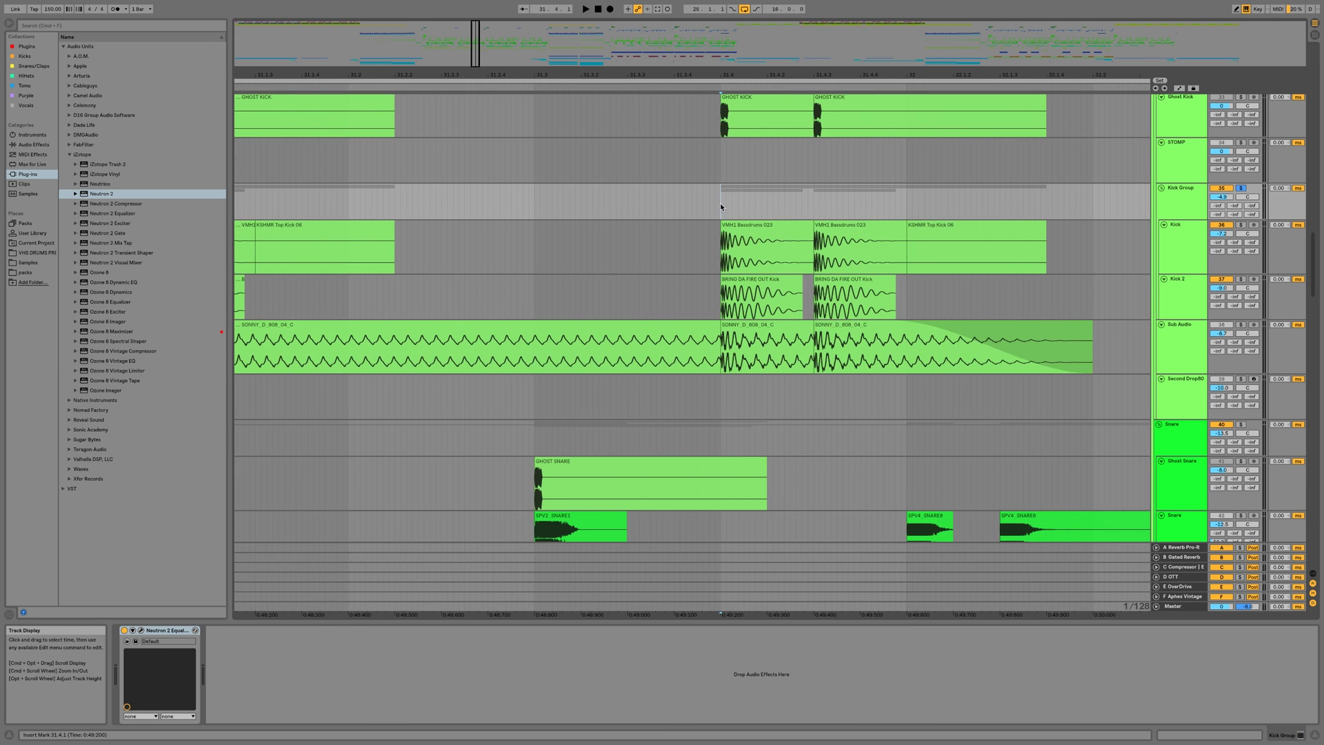
pyautogui.press('-')
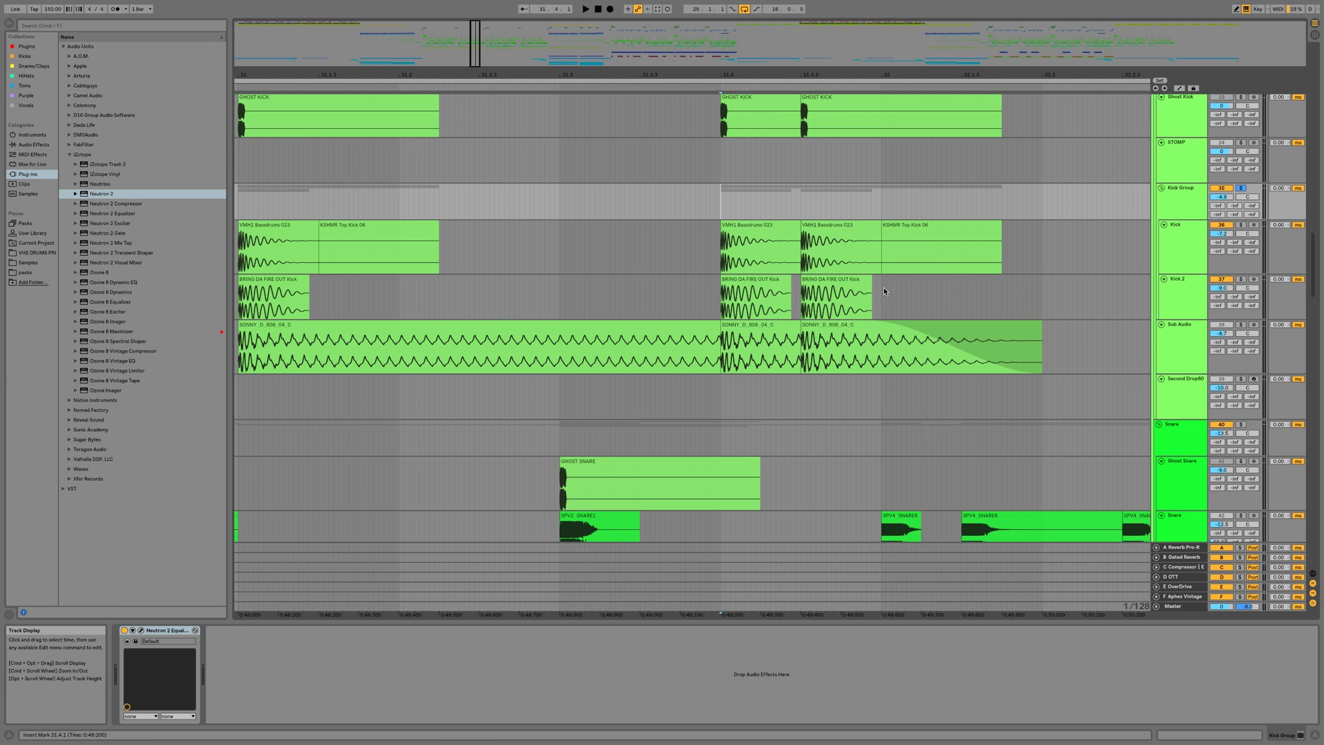
pyautogui.press('-')
# - Invert the Kick track's polarity in Neutron and briefly play to hear it
pyautogui.click(1173, 251)
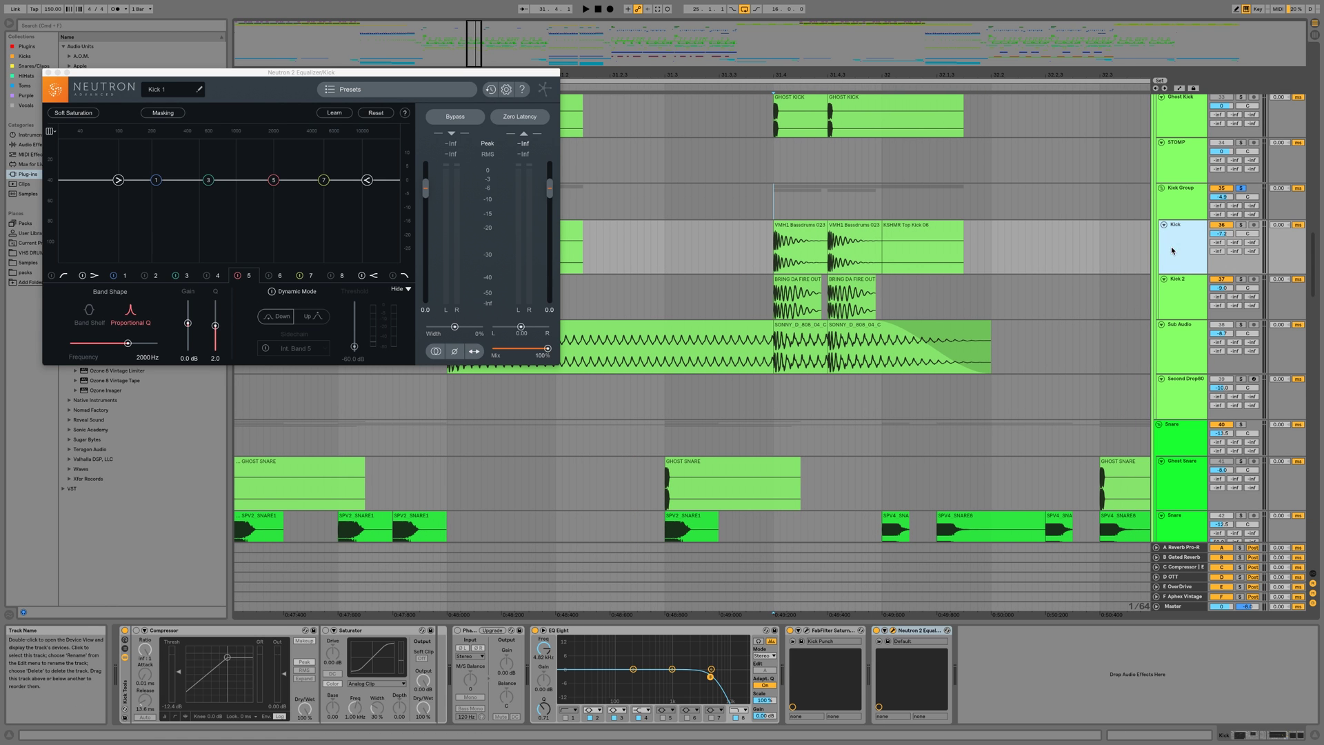
pyautogui.click(455, 352)
pyautogui.press('space')
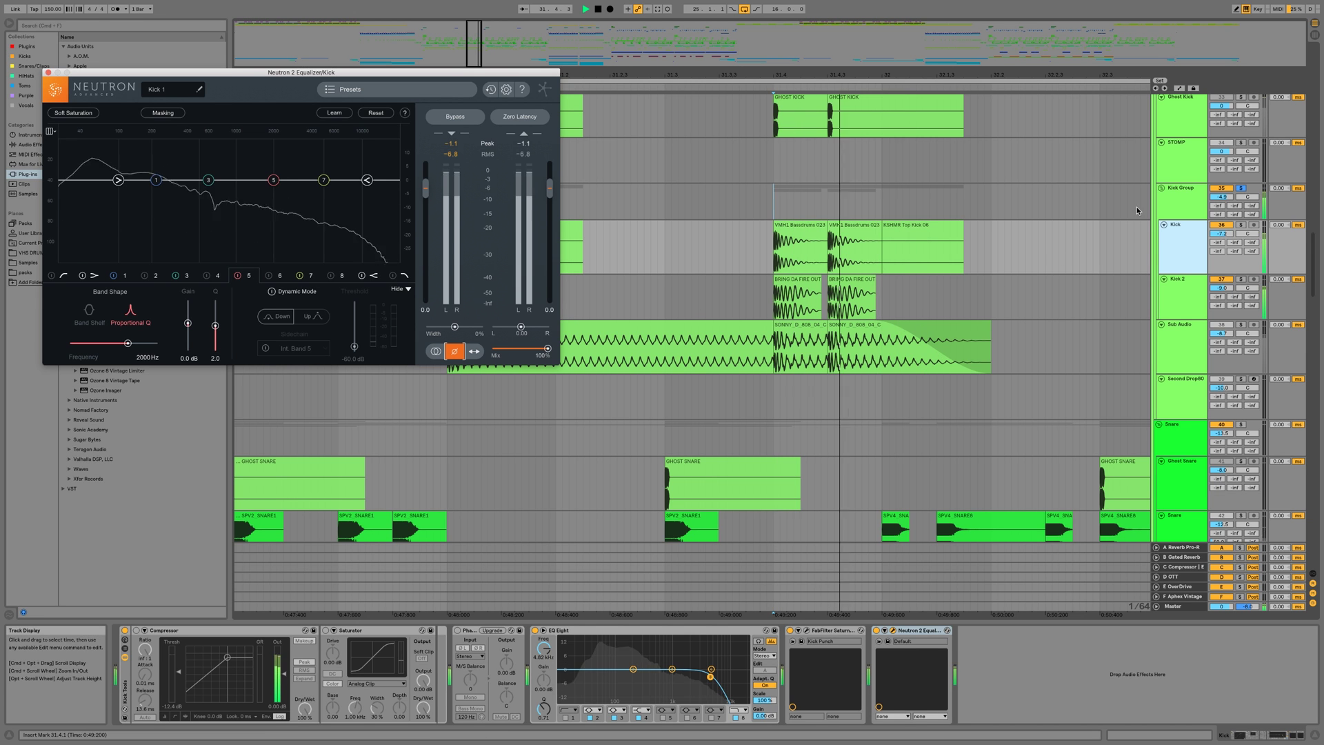
pyautogui.press('space')
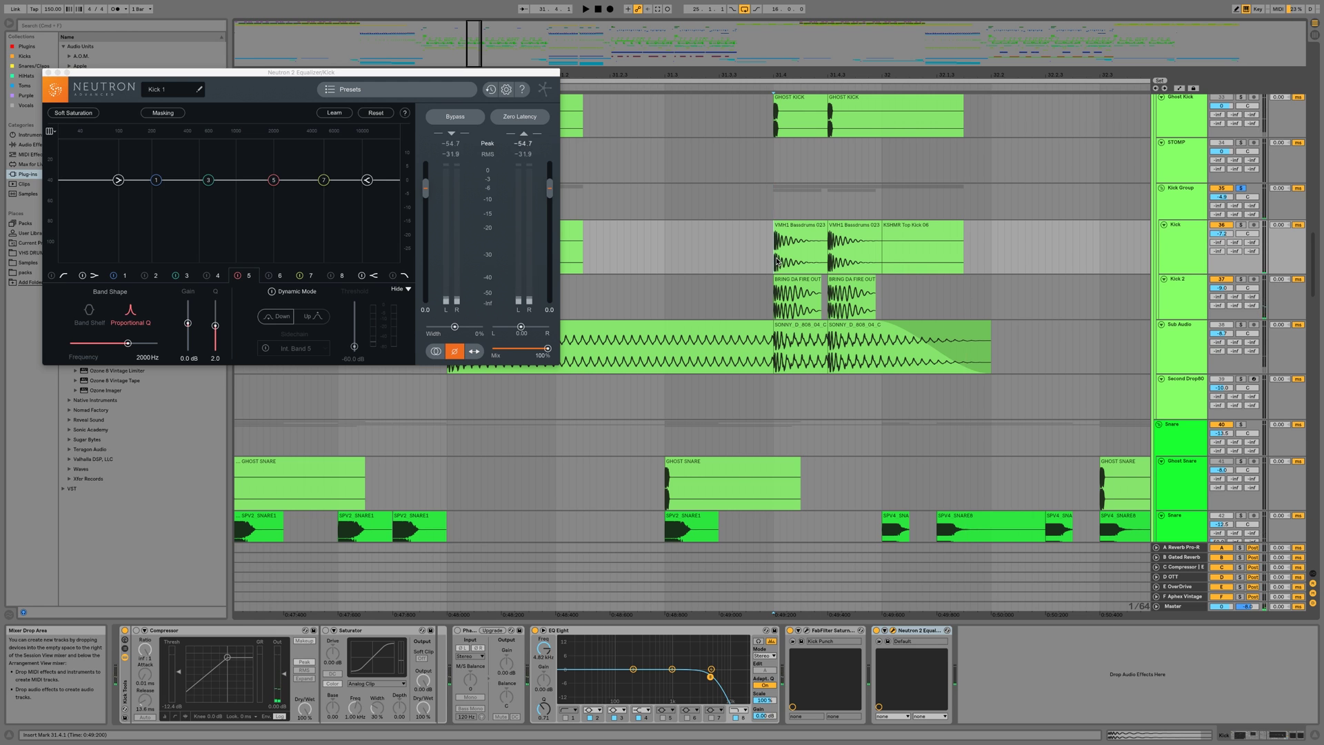
# - Loop the 31.4–32.1 beat and toggle Kick polarity repeatedly to compare phase, ending inverted
pyautogui.moveTo(773, 259); pyautogui.dragTo(888, 264)
pyautogui.press('super+l')
pyautogui.press('space')
pyautogui.click(454, 352)
pyautogui.click(454, 352)
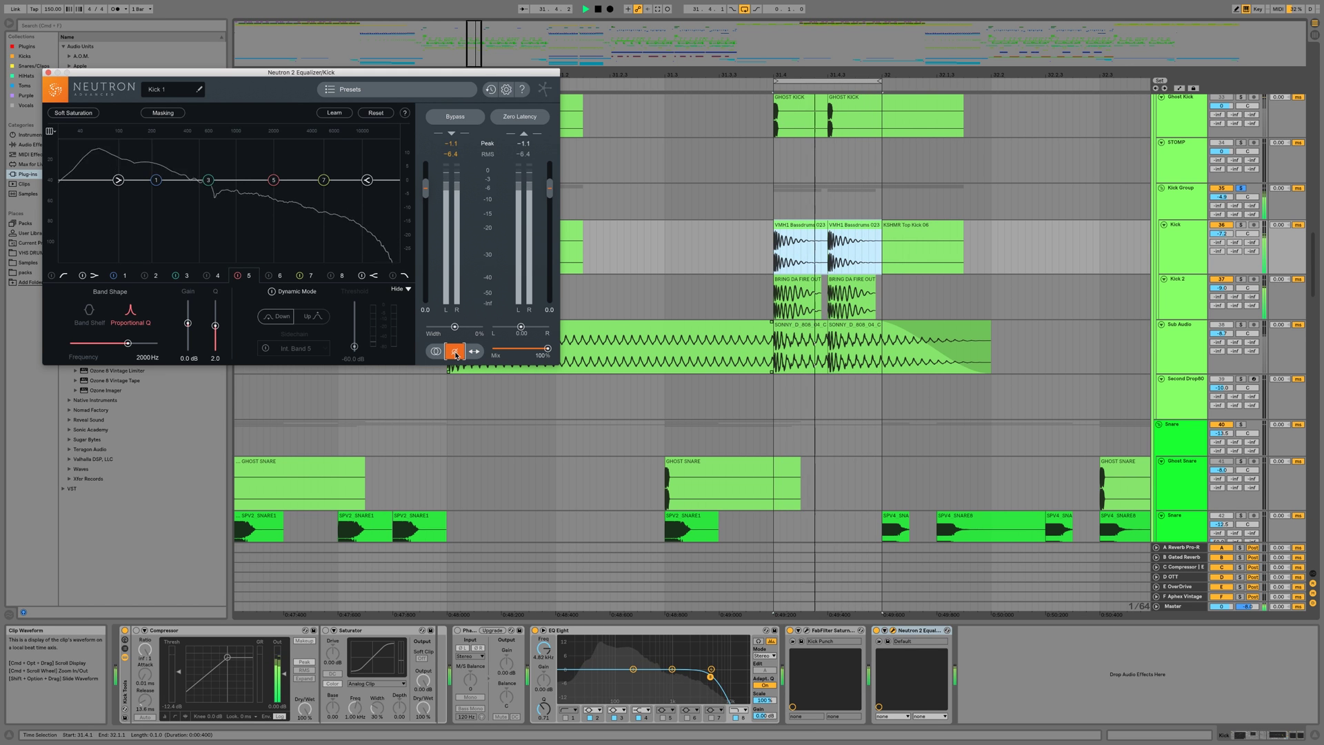
pyautogui.click(455, 352)
pyautogui.click(455, 352)
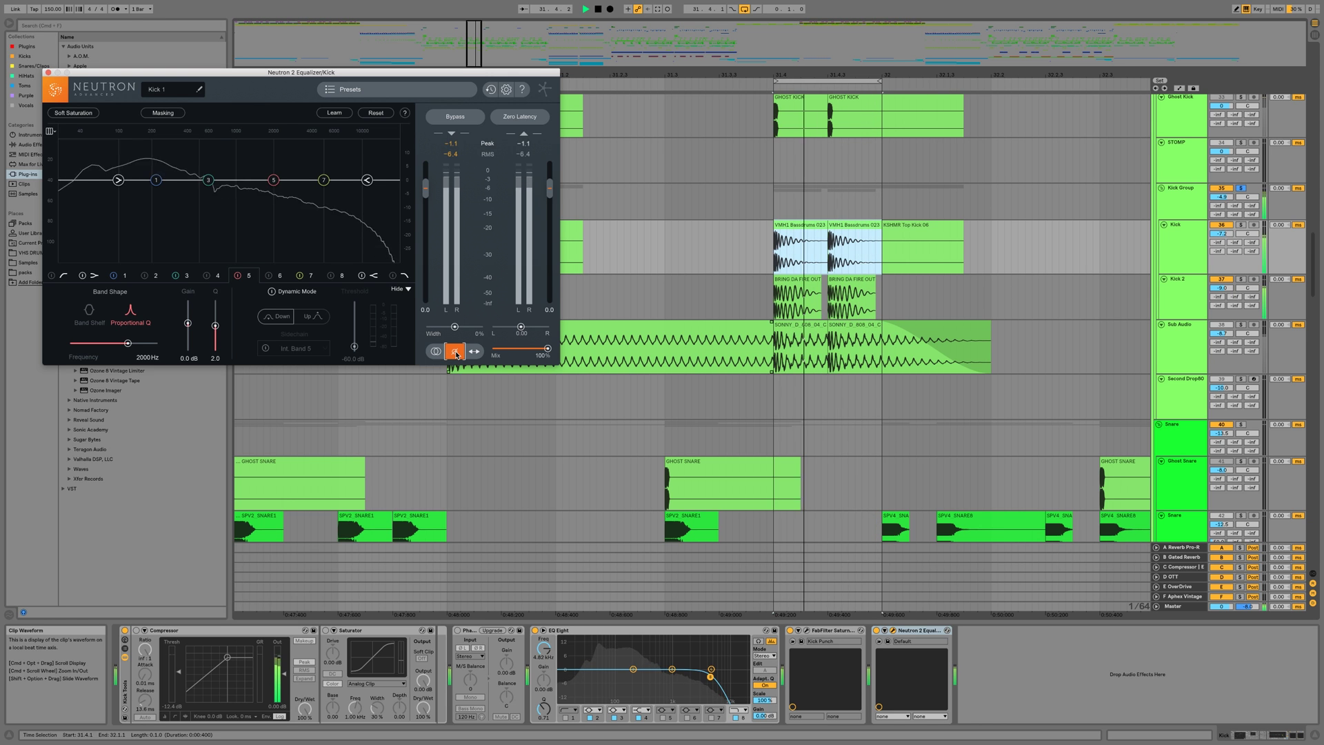
pyautogui.click(455, 351)
pyautogui.click(454, 352)
pyautogui.click(455, 351)
pyautogui.click(455, 352)
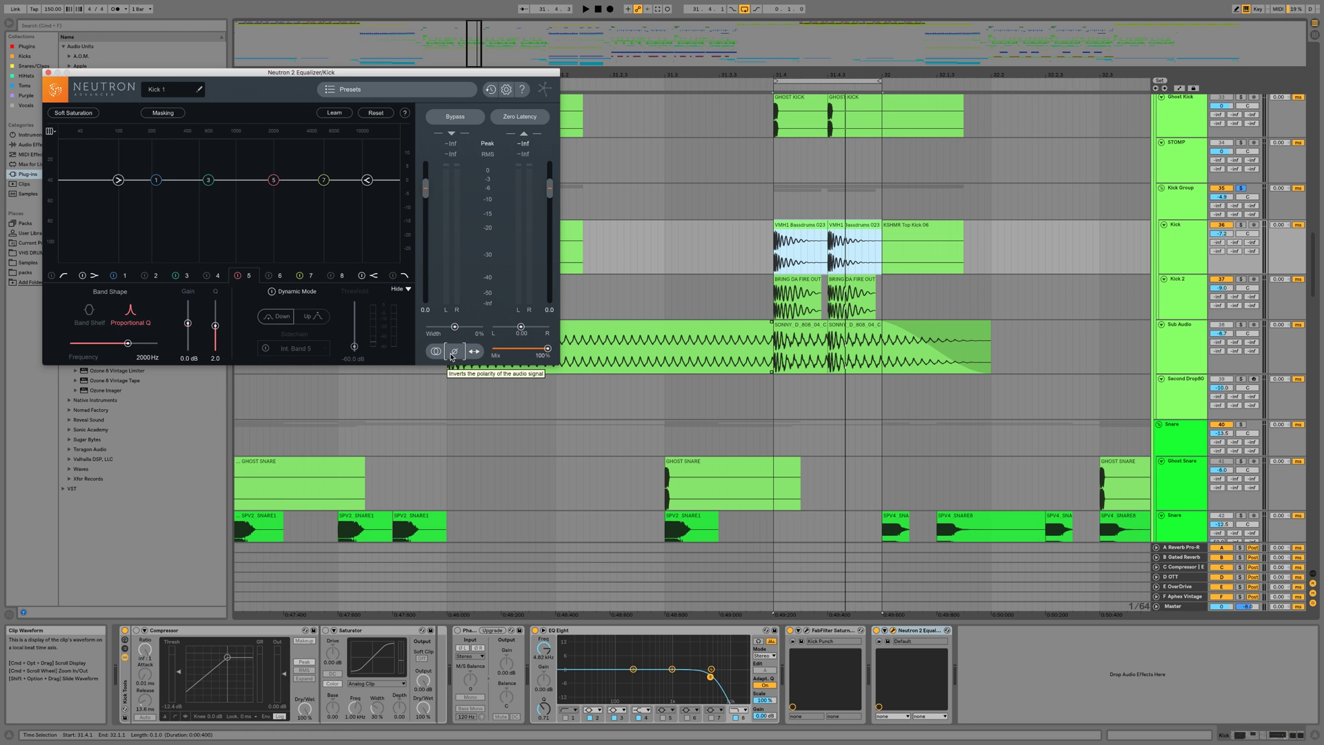
# - Load Neutron 2 Exciter onto the Kick Group and dismiss its preset list
pyautogui.click(1185, 201)
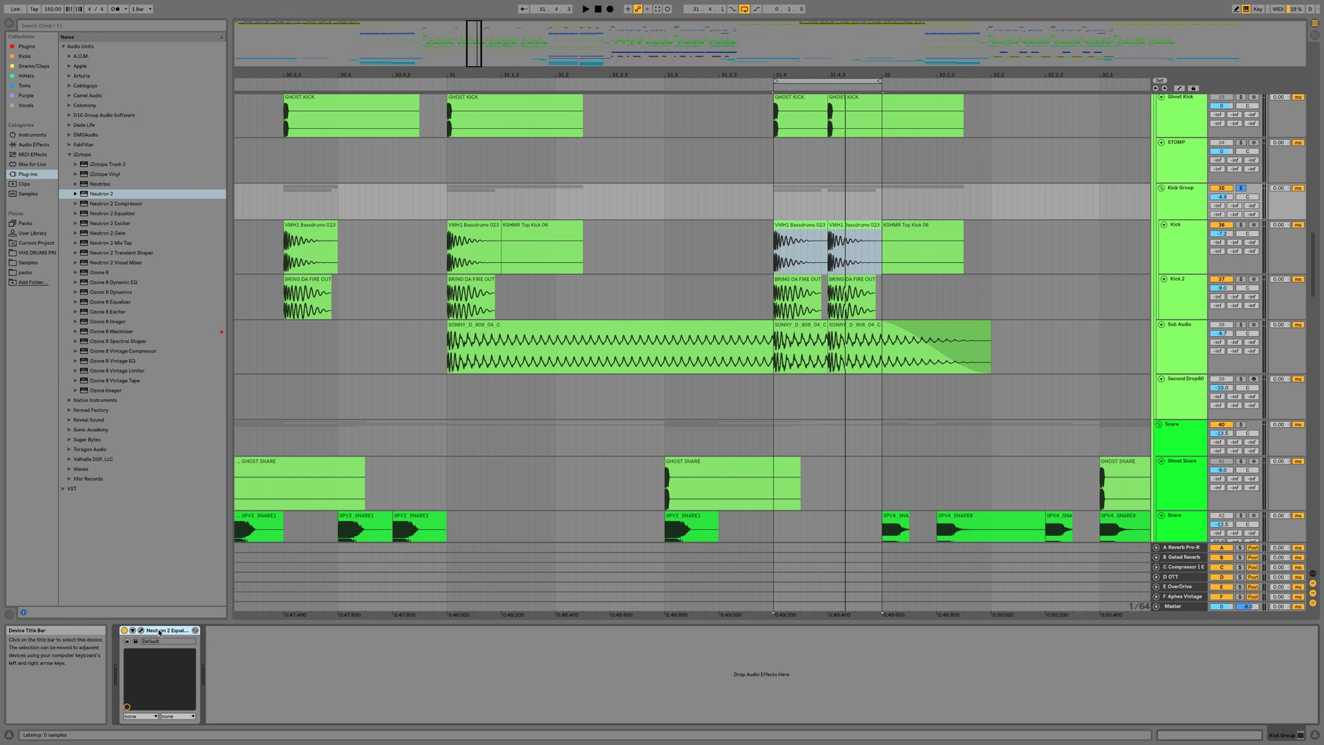
pyautogui.click(116, 222)
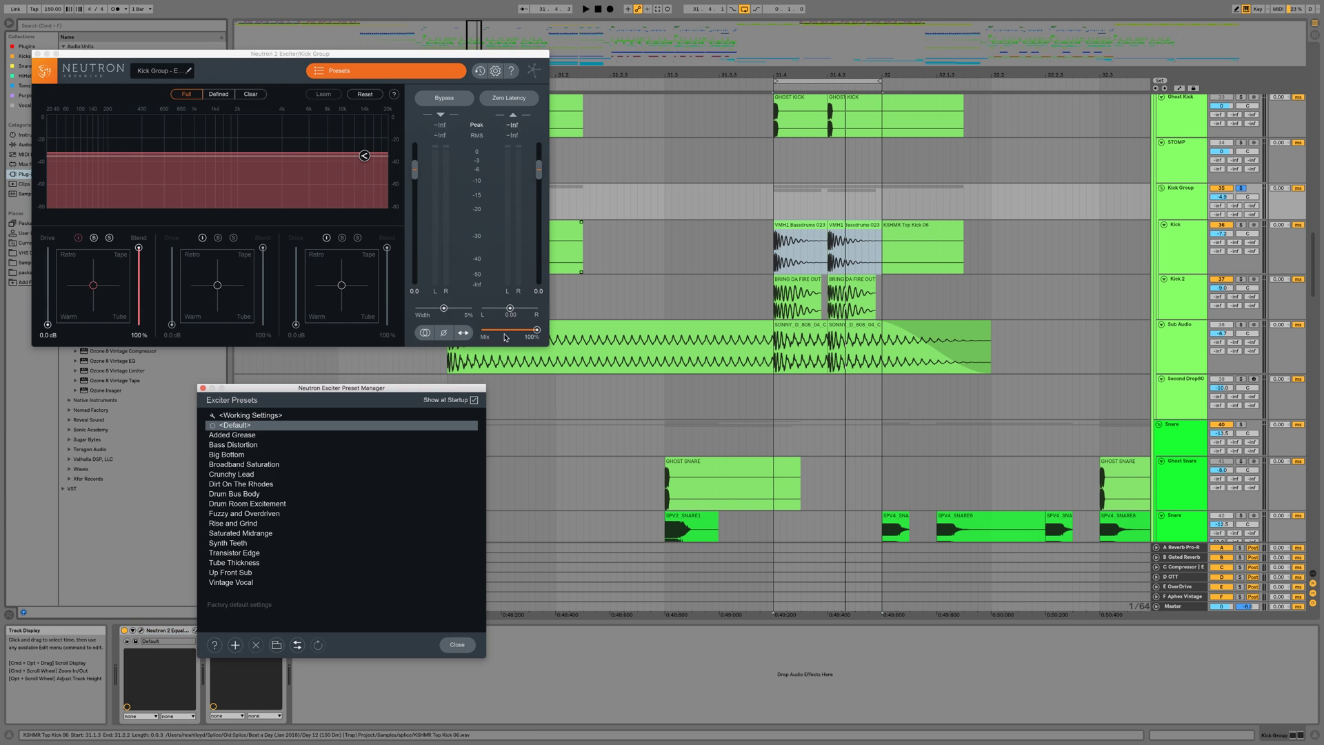
pyautogui.click(457, 644)
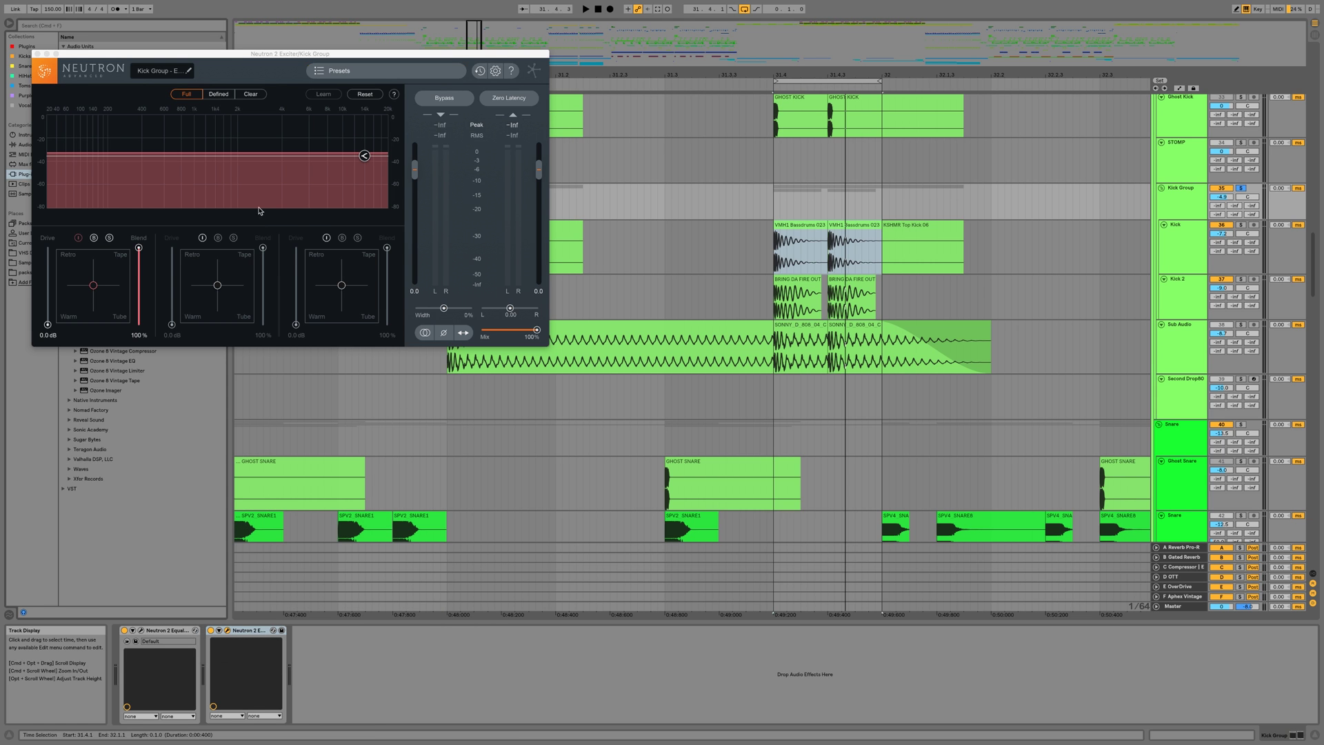
# - While playing, set band 1 drive to 6.7 dB and blend to 61%, adjusting saturation character
pyautogui.press('space')
pyautogui.moveTo(47, 325); pyautogui.dragTo(48, 291)
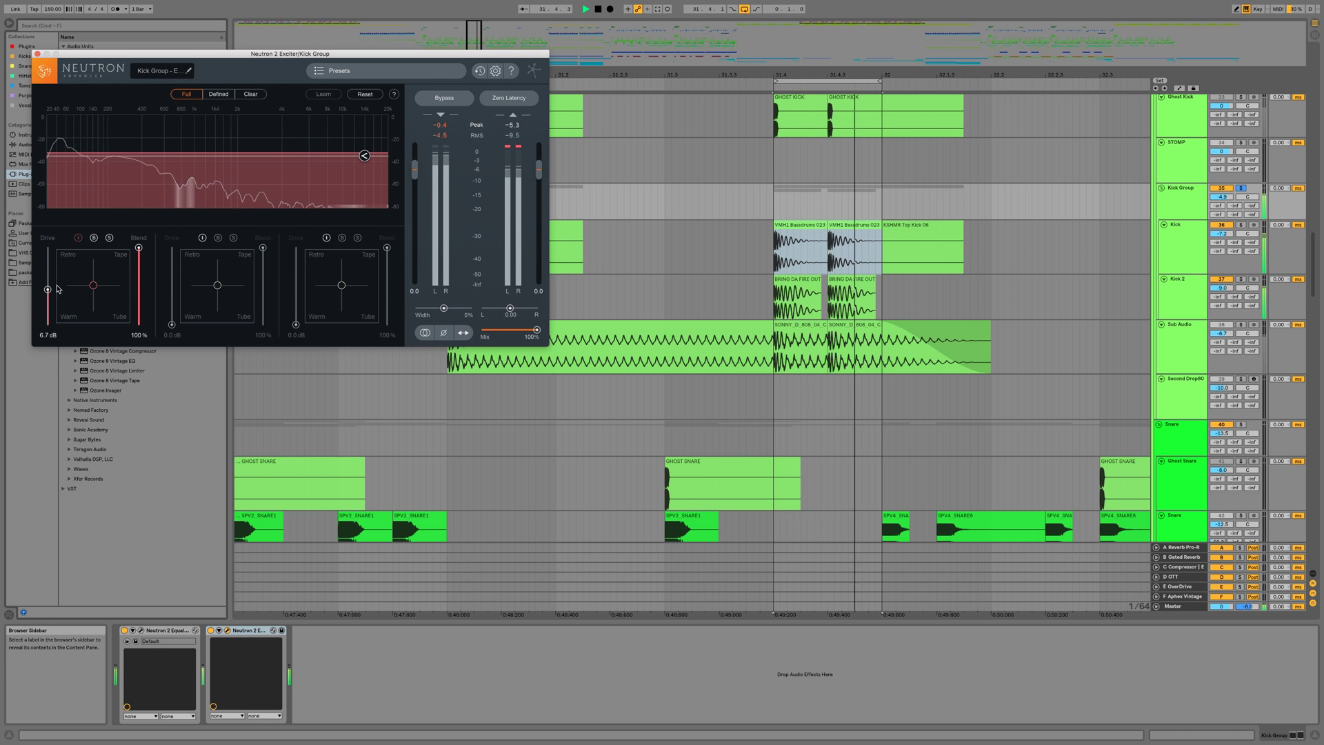
pyautogui.moveTo(139, 249); pyautogui.dragTo(139, 289)
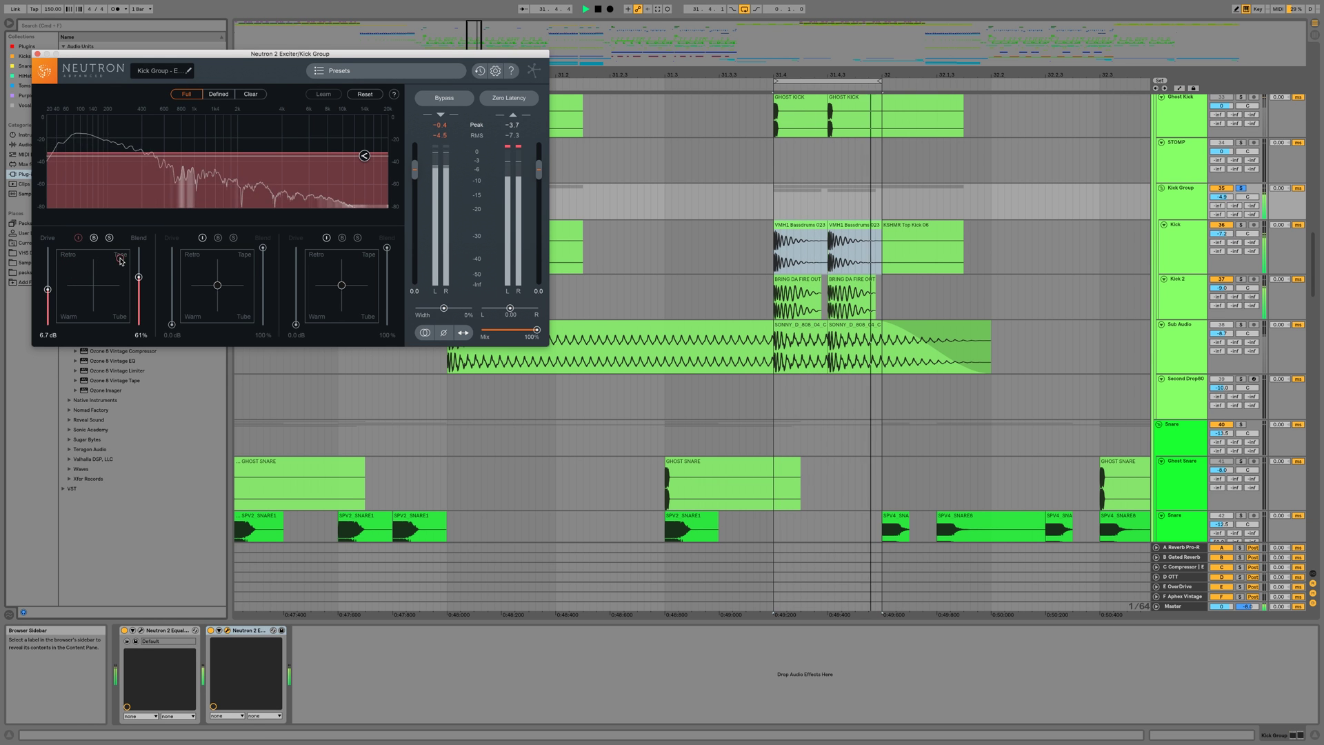
pyautogui.moveTo(77, 266)
pyautogui.mouseDown()
pyautogui.moveTo(122, 262)
pyautogui.moveTo(118, 312)
pyautogui.moveTo(60, 257)
pyautogui.moveTo(93, 258)
pyautogui.moveTo(66, 257)
pyautogui.moveTo(91, 321)
pyautogui.moveTo(72, 315)
pyautogui.moveTo(92, 295)
pyautogui.moveTo(67, 268)
pyautogui.mouseUp()
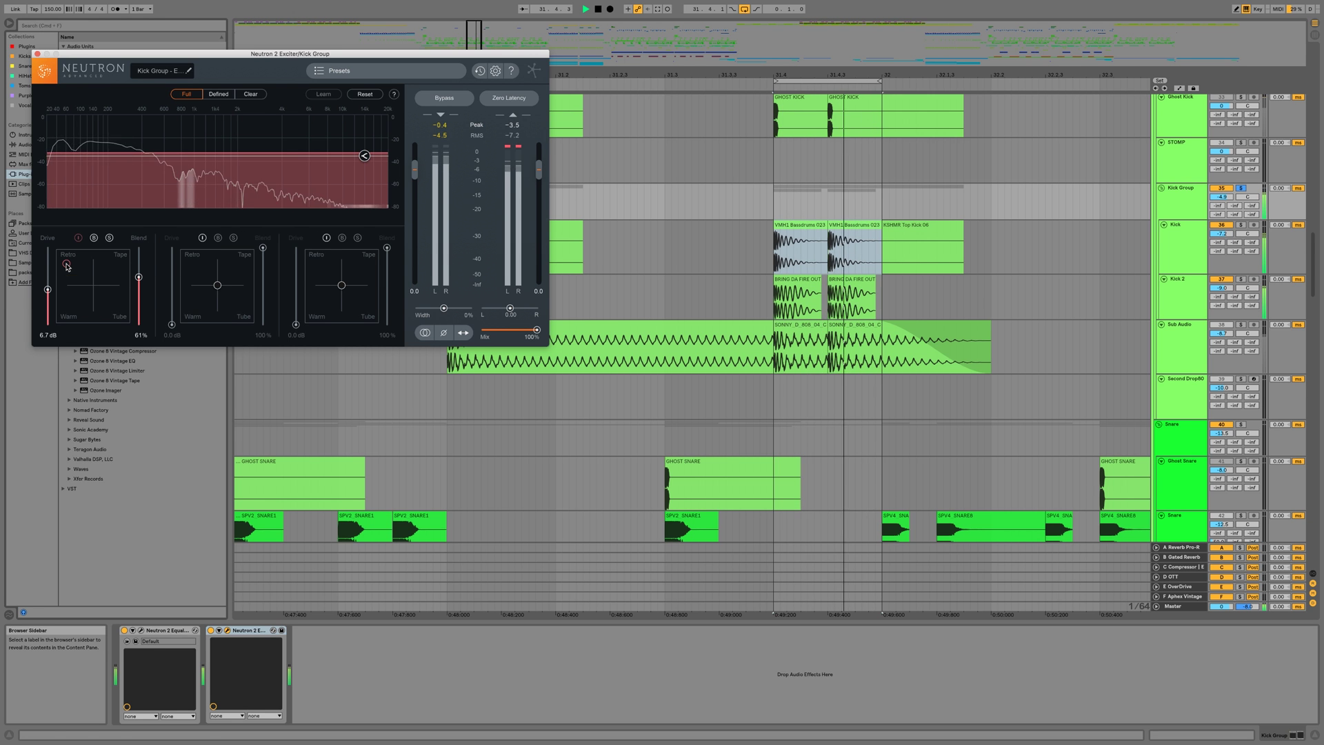
# - Play the Kick Group from bar 25 and nudge band 1's saturation point toward Retro
pyautogui.scroll(-4, 653, 298)
pyautogui.scroll(-8, 653, 299)
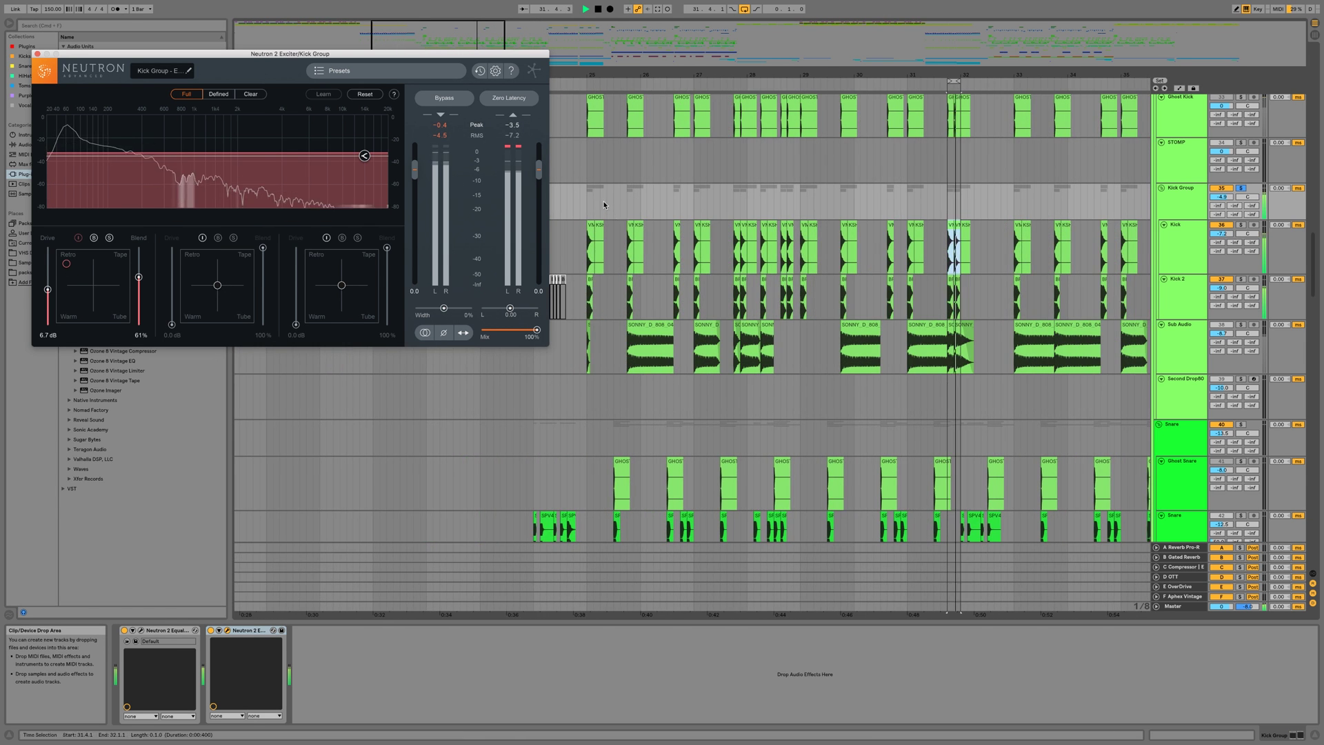
pyautogui.click(587, 200)
pyautogui.press('space')
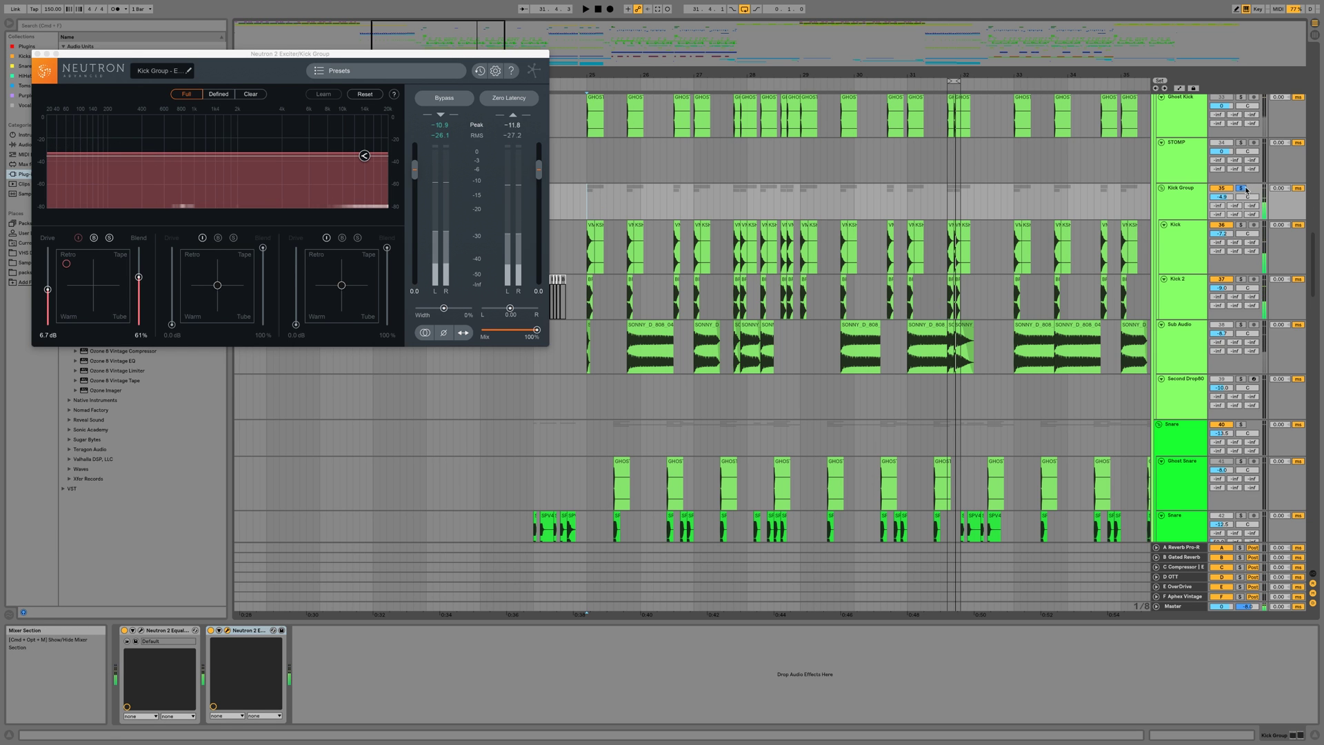
pyautogui.press('space')
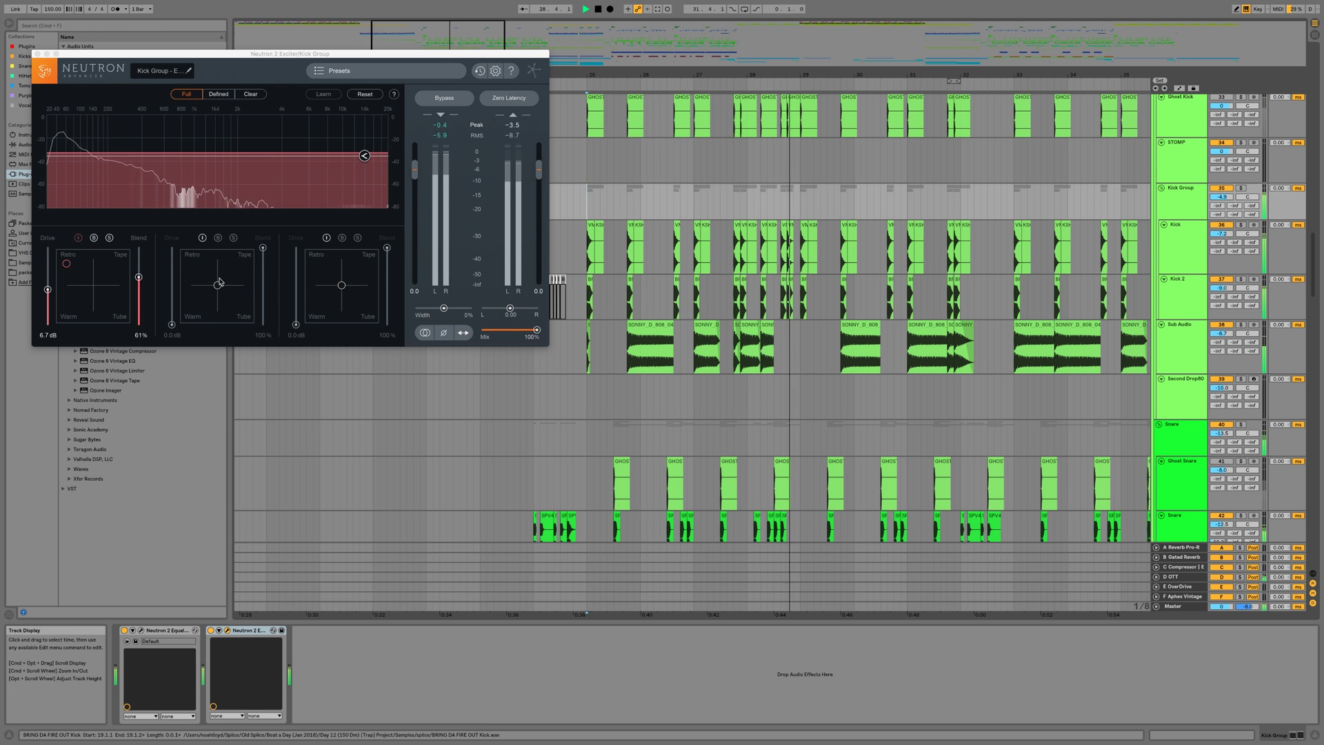
pyautogui.moveTo(66, 263)
pyautogui.mouseDown()
pyautogui.moveTo(63, 316)
pyautogui.moveTo(116, 270)
pyautogui.moveTo(66, 260)
pyautogui.mouseUp()
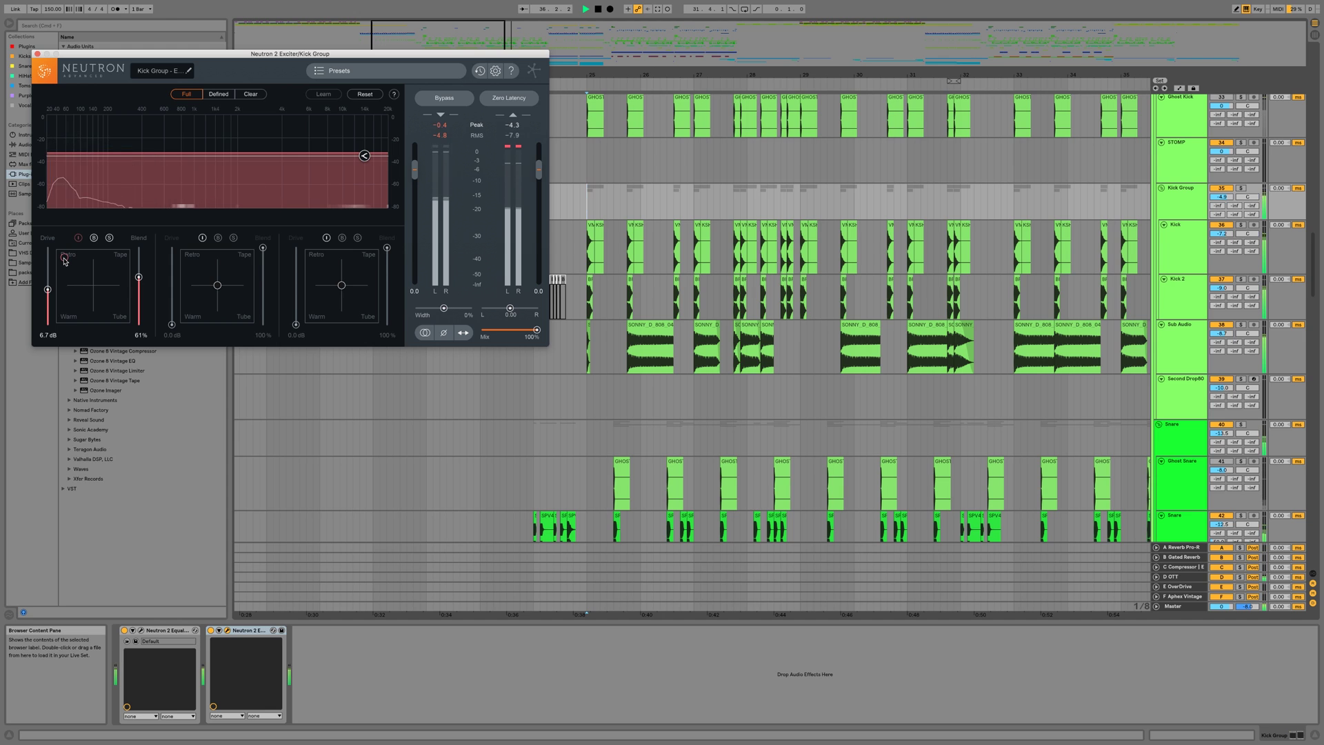
pyautogui.press('space')
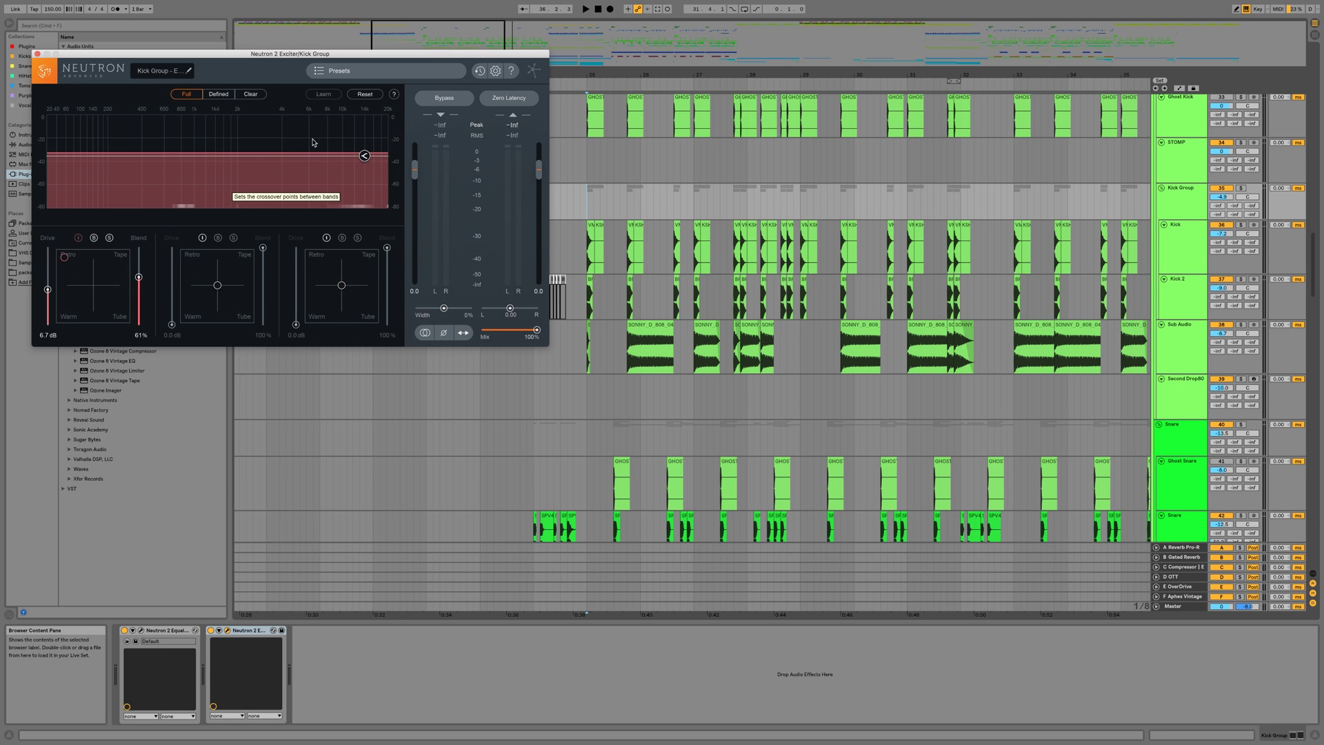
# - Enable a second Exciter band, move the crossover to about 513 Hz, and audition it
pyautogui.click(202, 238)
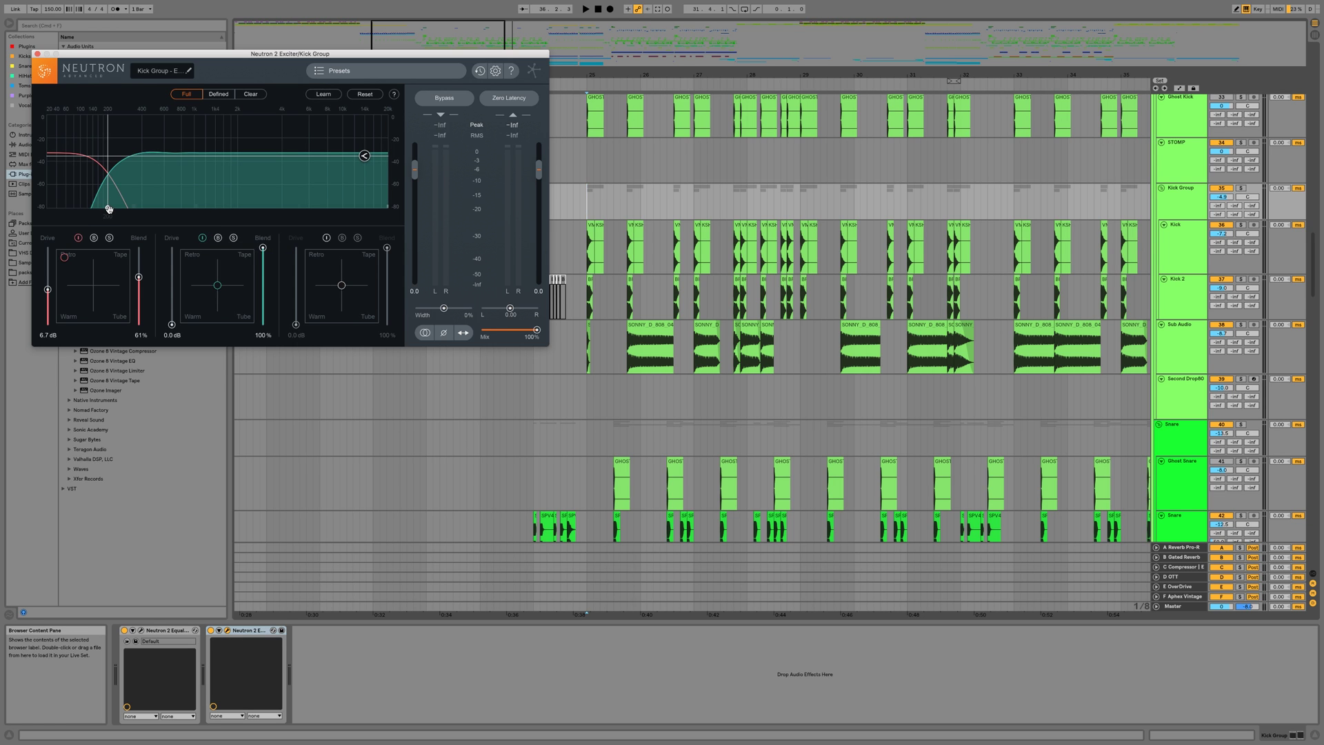
pyautogui.moveTo(109, 209); pyautogui.dragTo(155, 208)
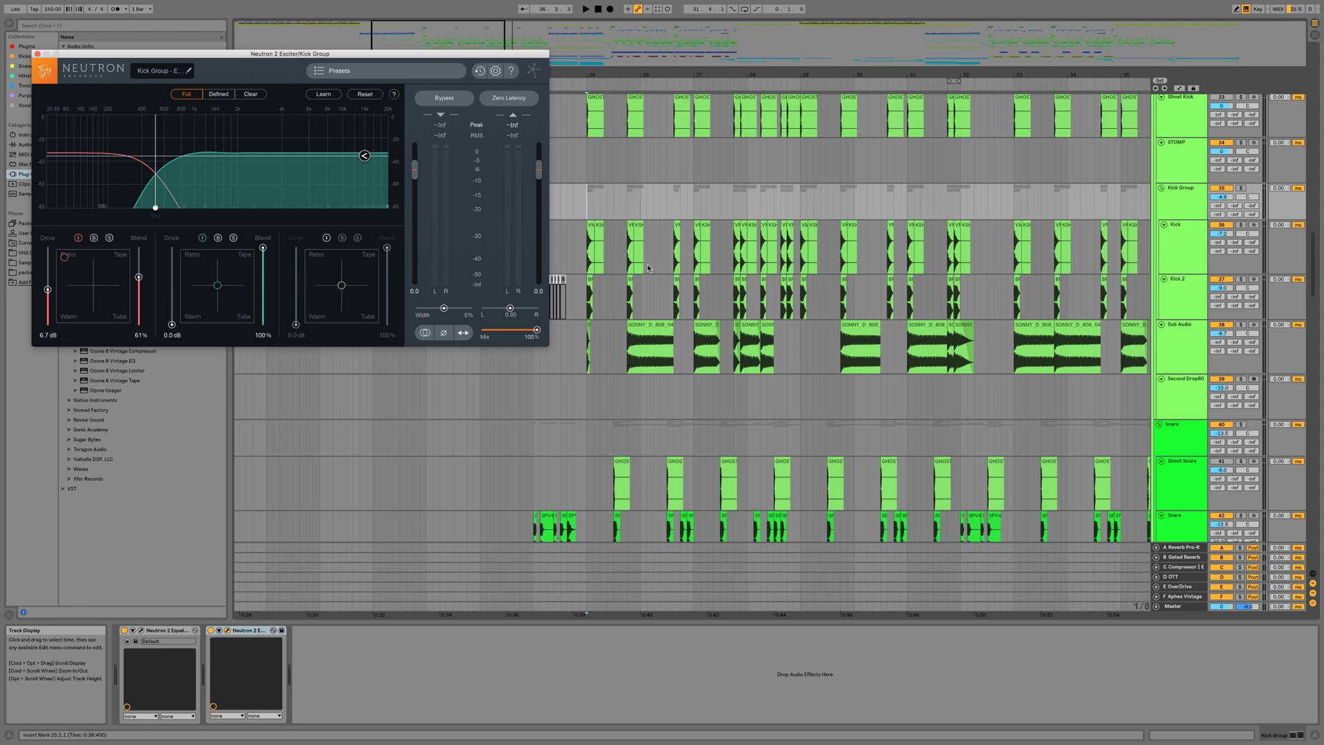
pyautogui.press('space')
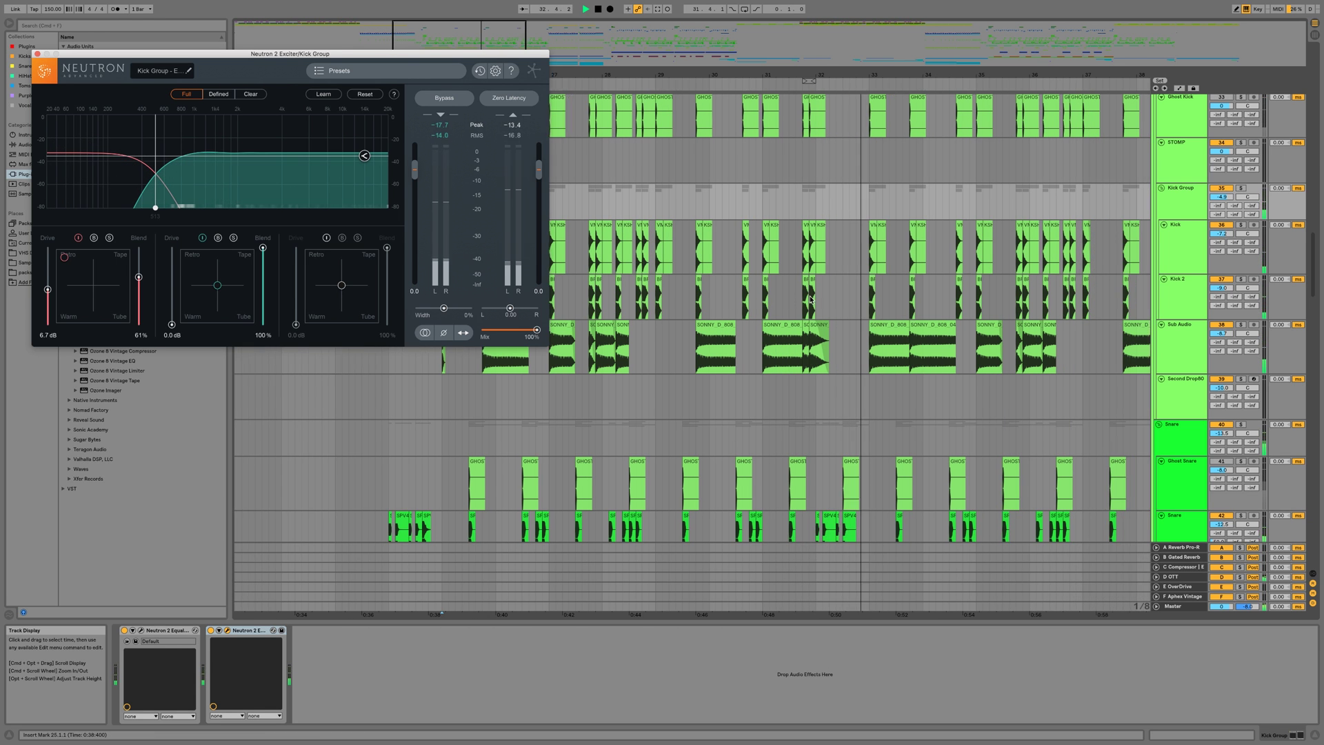
pyautogui.press('space')
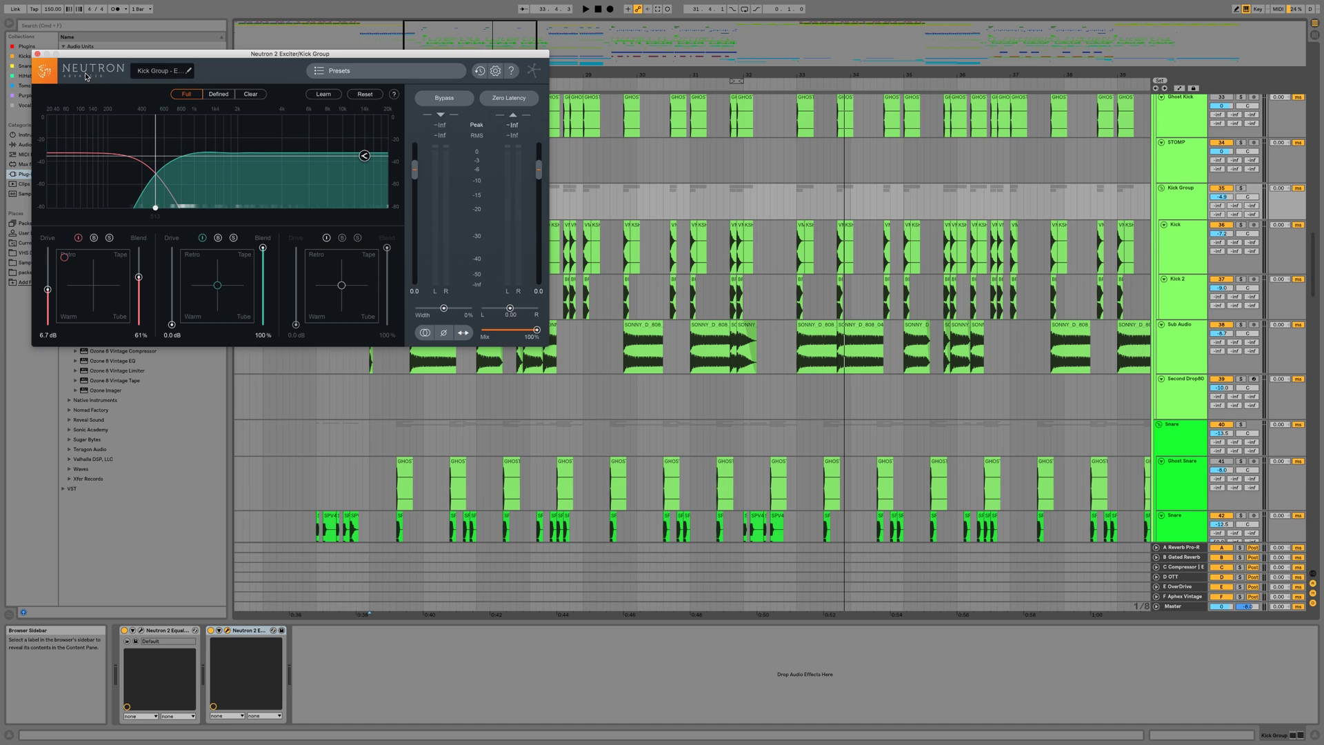
# - Close the Exciter window and scroll the arrangement to the Glass 2 and CrashGlass tracks
pyautogui.press('super+alt+p')
pyautogui.scroll(-4, 604, 318)
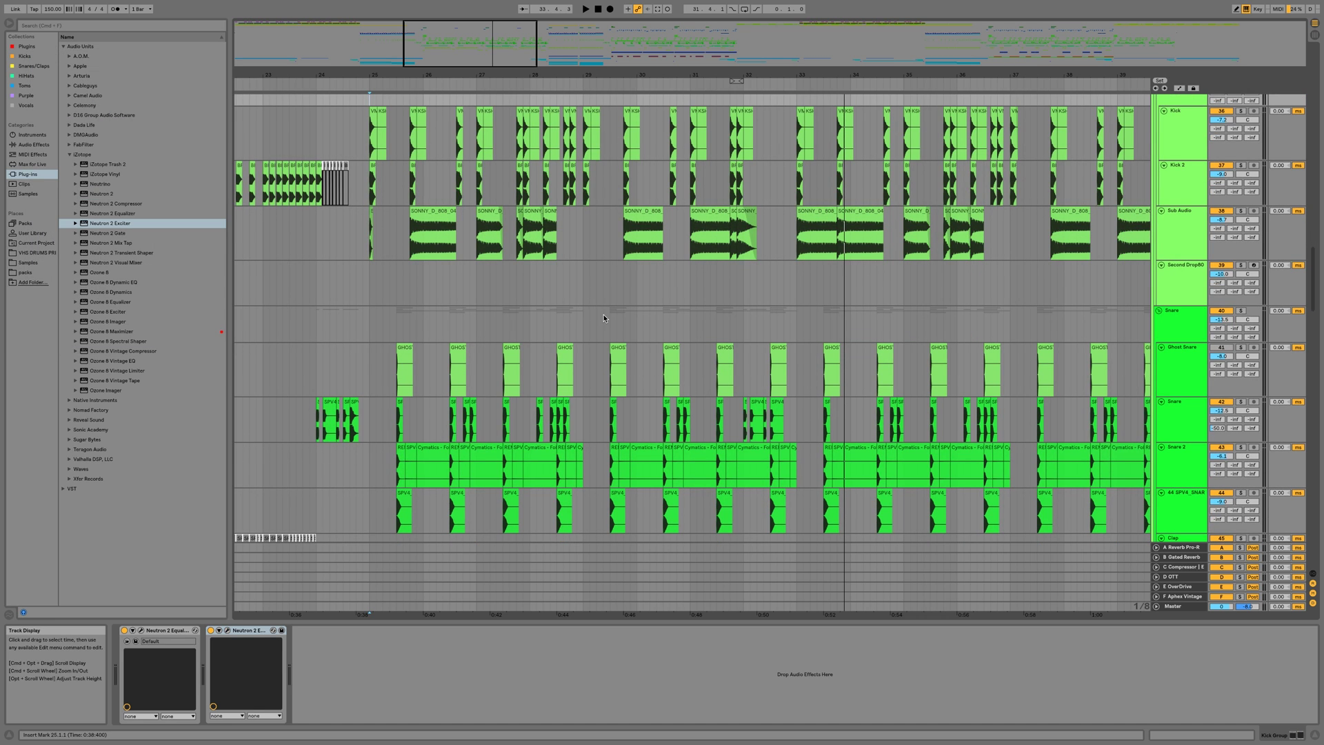
pyautogui.scroll(10, 604, 318)
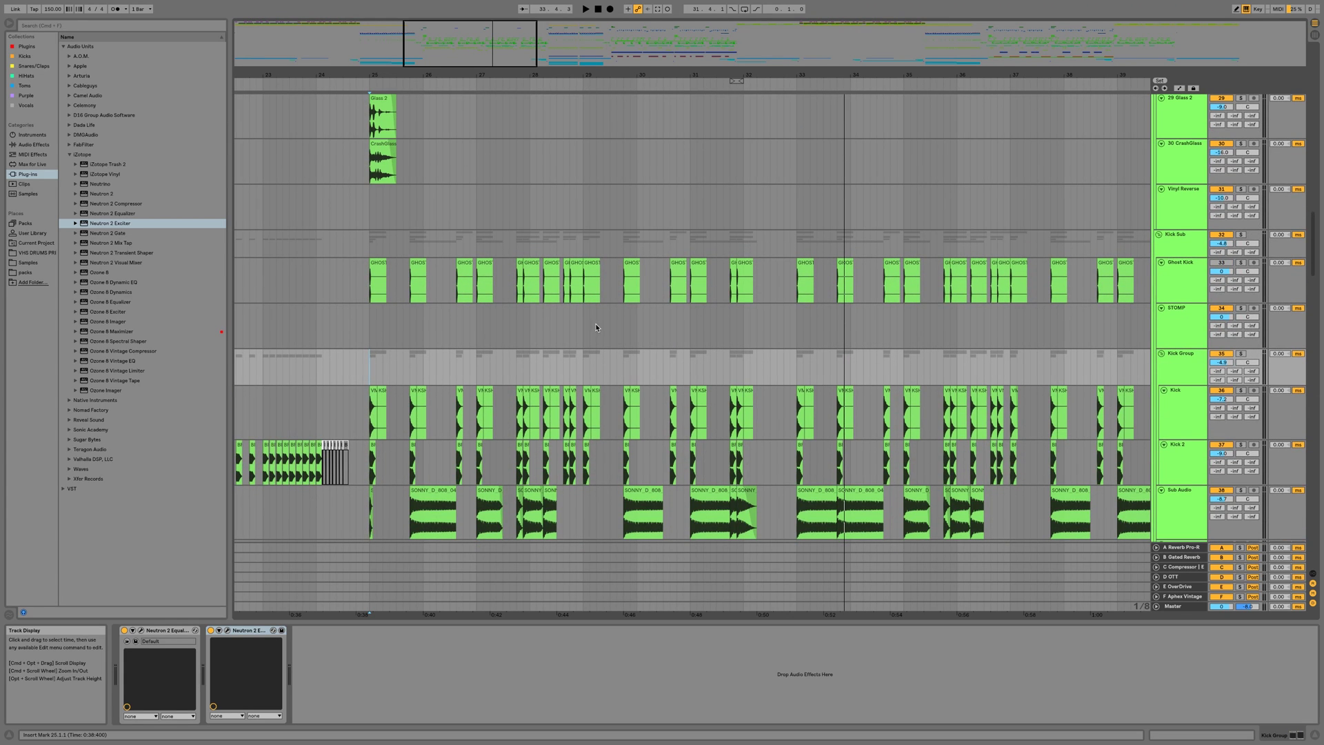